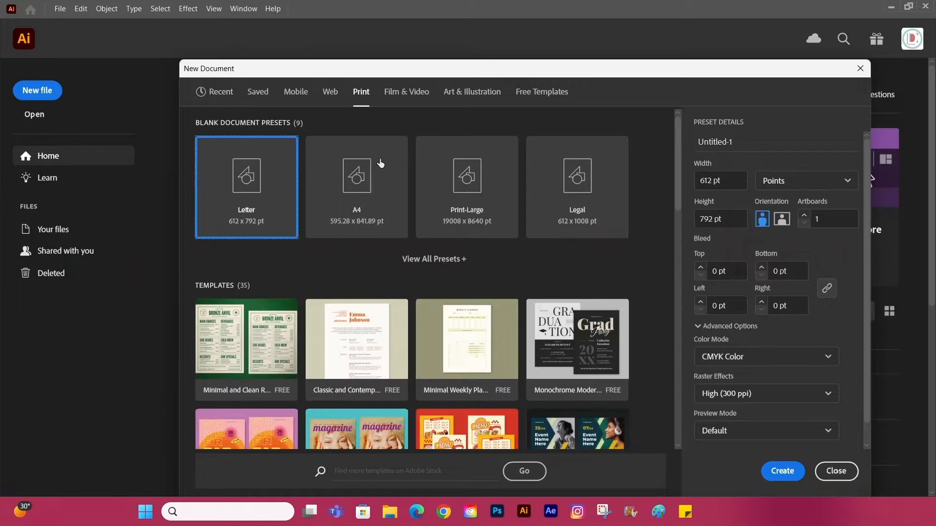
- Create an A4 print document named girl, in pixels, with RGB Color mode and Screen (72 ppi) raster effects
{"action": "left_click", "coordinate": [368, 209]}
{"action": "left_click", "coordinate": [824, 178]}
{"action": "left_click", "coordinate": [803, 198]}
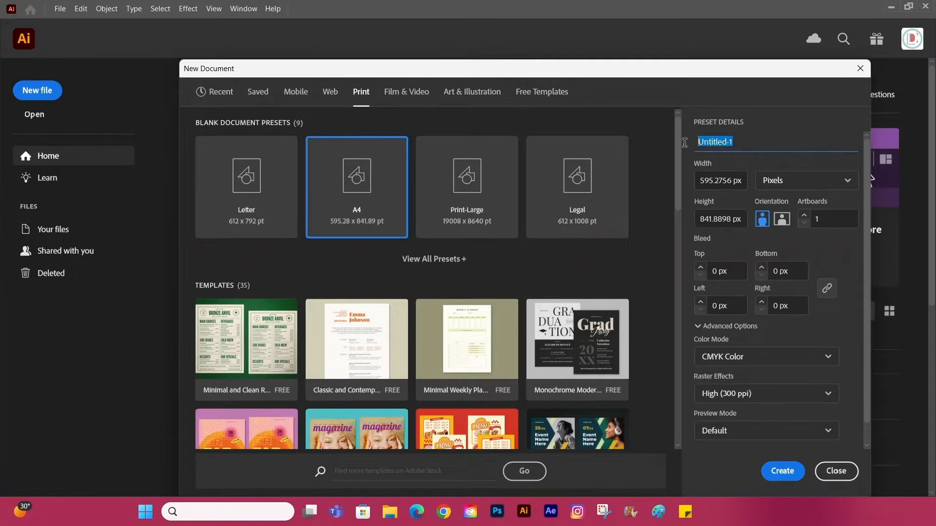
{"action": "left_click", "coordinate": [733, 142]}
{"action": "type", "text": "girl"}
{"action": "left_click", "coordinate": [748, 356]}
{"action": "left_click", "coordinate": [722, 385]}
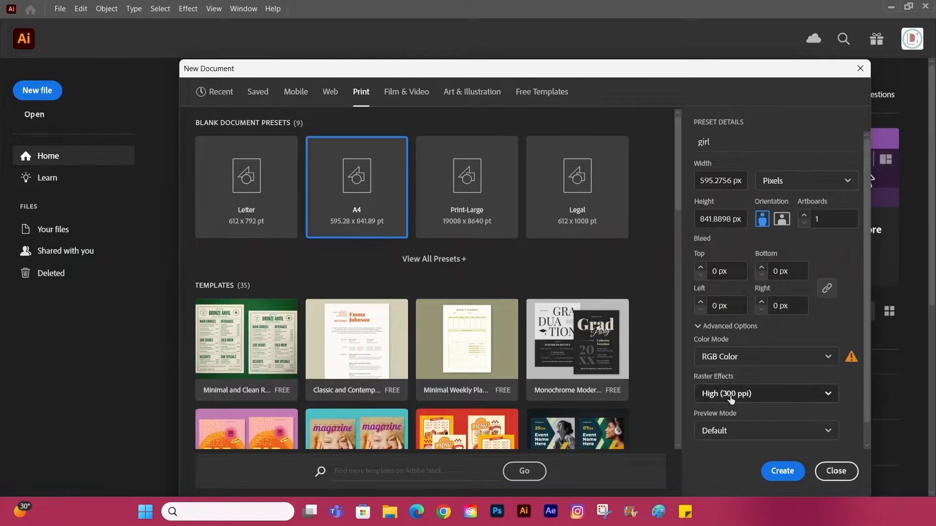
{"action": "left_click", "coordinate": [727, 394]}
{"action": "left_click", "coordinate": [723, 461]}
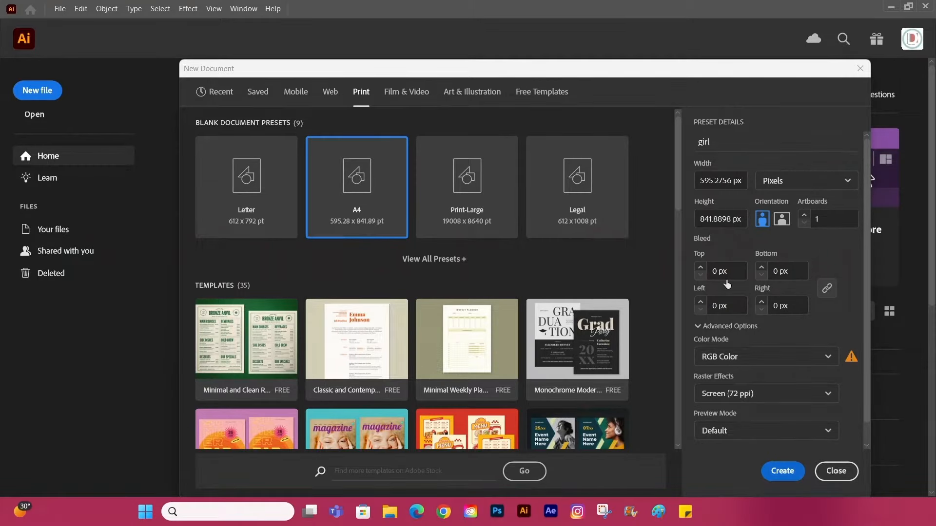
{"action": "key", "text": "Return"}
- Rename the existing layer as paper and place the sketch image on the artboard
{"action": "left_click", "coordinate": [925, 136]}
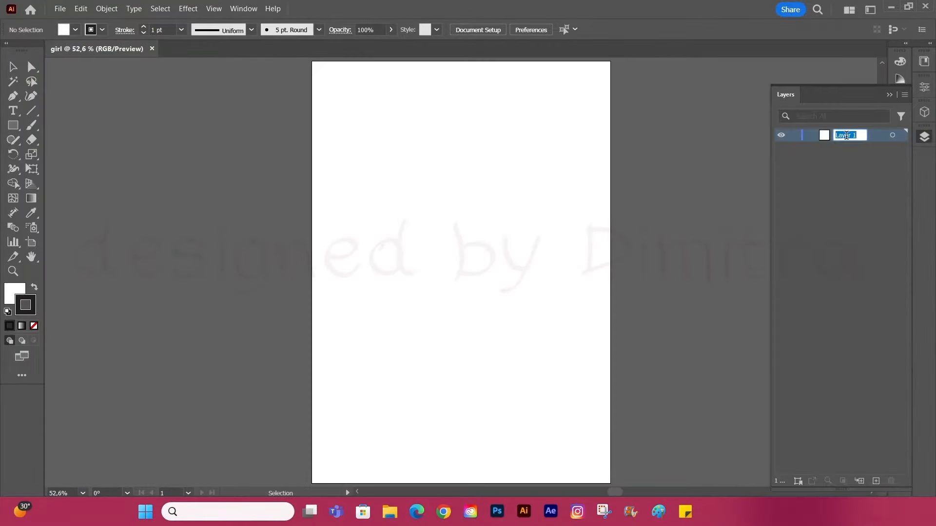
{"action": "left_click", "coordinate": [60, 8]}
{"action": "left_click", "coordinate": [117, 218]}
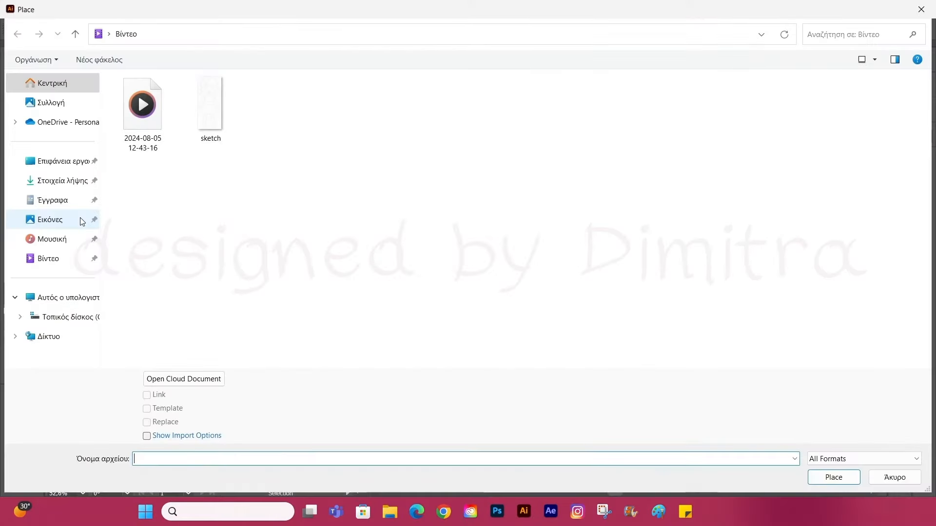
{"action": "left_click", "coordinate": [210, 105]}
{"action": "double_click", "coordinate": [210, 105]}
{"action": "left_click", "coordinate": [399, 169]}
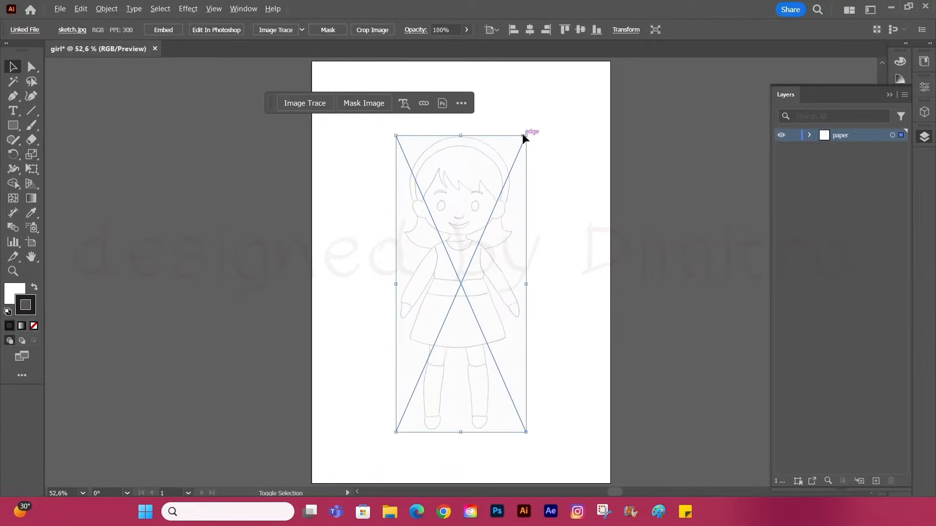
- Enlarge the placed sketch from its centre to nearly fill the artboard height, and lock the paper layer
{"action": "mouse_move", "coordinate": [523, 133]}
{"action": "left_mouse_down"}
{"action": "mouse_move", "coordinate": [564, 90]}
{"action": "mouse_move", "coordinate": [498, 162]}
{"action": "left_mouse_up"}
{"action": "right_click", "coordinate": [621, 166]}
{"action": "left_click", "coordinate": [794, 135]}
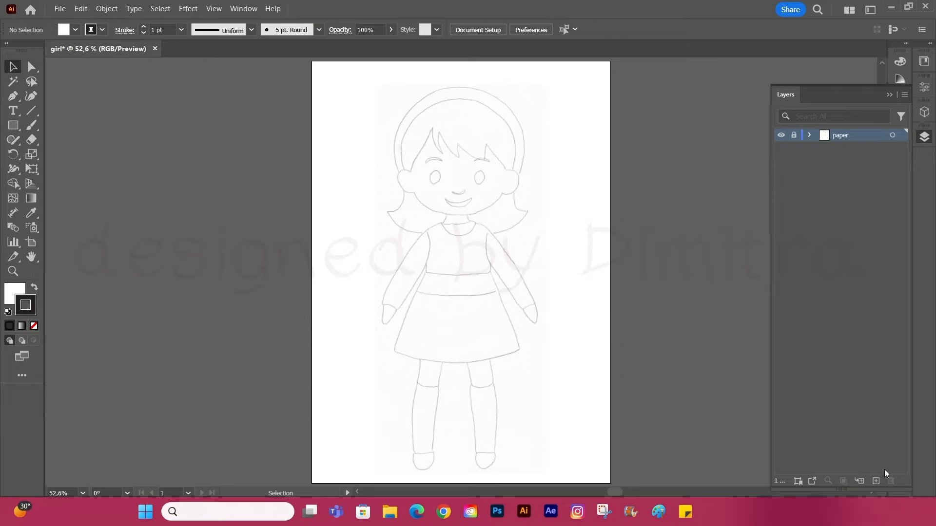
- Add a layer named hair and draw a circle without fill over the sketched head, aligned to the top of the hair
{"action": "left_click", "coordinate": [876, 481]}
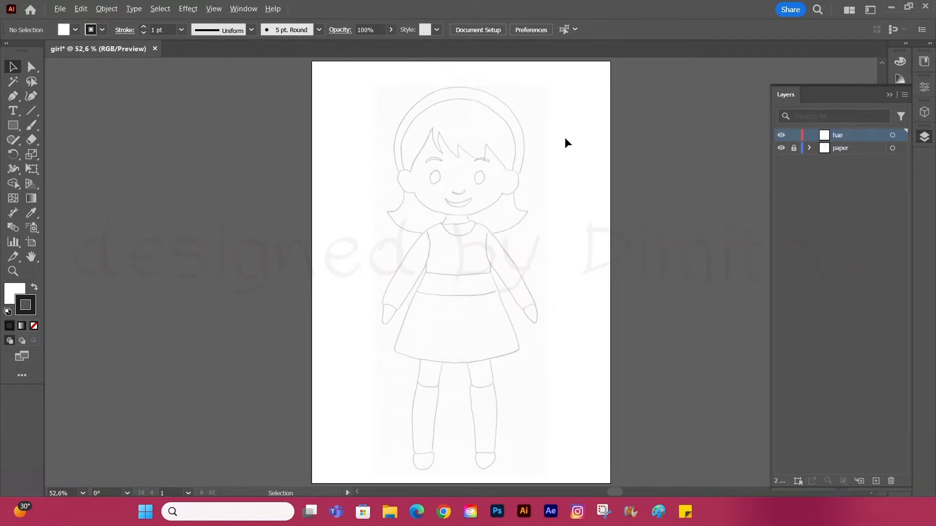
{"action": "scroll", "coordinate": [566, 140], "scroll_direction": "up", "scroll_amount": 4}
{"action": "scroll", "coordinate": [397, 176], "scroll_direction": "down", "scroll_amount": 1}
{"action": "left_click_drag", "start_coordinate": [15, 128], "coordinate": [150, 88]}
{"action": "left_click", "coordinate": [13, 292]}
{"action": "left_click", "coordinate": [34, 326]}
{"action": "left_click_drag", "start_coordinate": [361, 220], "coordinate": [475, 336]}
{"action": "left_click", "coordinate": [14, 67]}
{"action": "left_click_drag", "start_coordinate": [286, 133], "coordinate": [310, 127]}
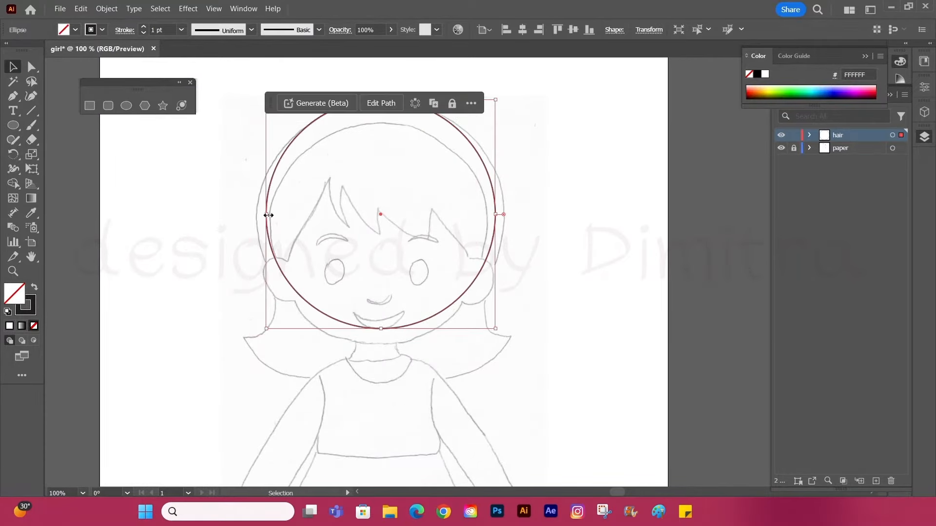
- Stretch the hair circle at its sides and lower edge to follow the sketched outer hair outline
{"action": "left_click_drag", "start_coordinate": [268, 215], "coordinate": [257, 215]}
{"action": "left_click_drag", "start_coordinate": [495, 214], "coordinate": [507, 215]}
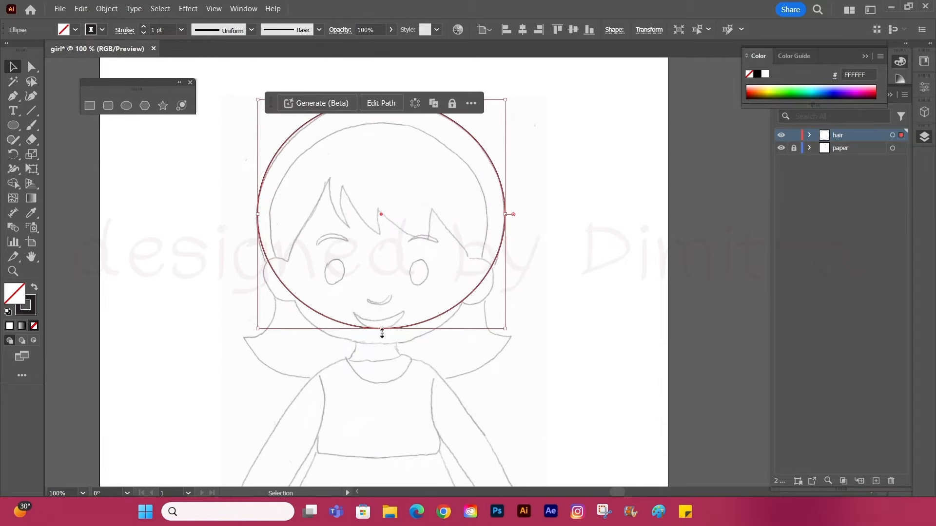
{"action": "mouse_move", "coordinate": [382, 333]}
{"action": "left_mouse_down"}
{"action": "mouse_move", "coordinate": [382, 353]}
{"action": "mouse_move", "coordinate": [379, 341]}
{"action": "left_mouse_up"}
{"action": "left_click", "coordinate": [492, 274]}
- Draw an ellipse over the left hair flick and place an overlapping duplicate up and to the left of it
{"action": "scroll", "coordinate": [352, 226], "scroll_direction": "down", "scroll_amount": 1}
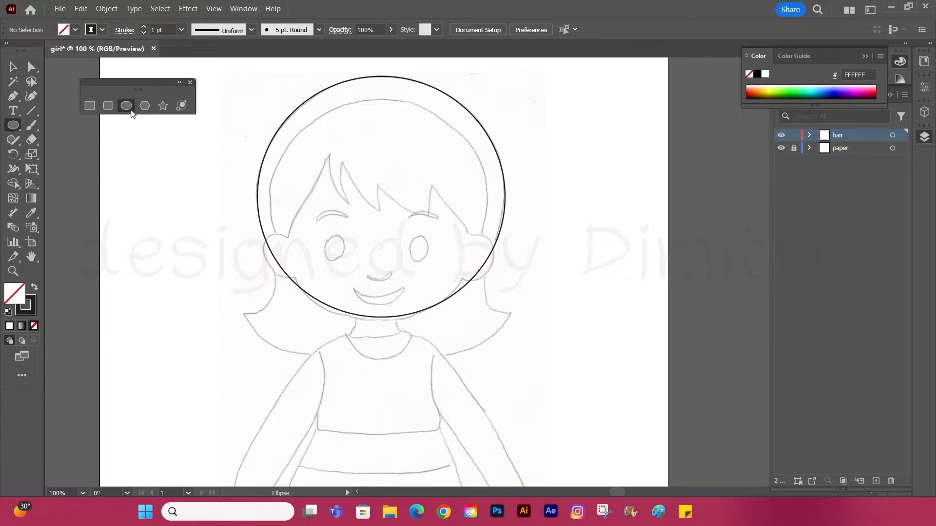
{"action": "left_click_drag", "start_coordinate": [249, 282], "coordinate": [366, 376]}
{"action": "key", "text": "v"}
{"action": "mouse_move", "coordinate": [282, 294]}
{"action": "left_mouse_down"}
{"action": "mouse_move", "coordinate": [271, 273]}
{"action": "mouse_move", "coordinate": [304, 254]}
{"action": "left_mouse_up"}
{"action": "left_click_drag", "start_coordinate": [247, 305], "coordinate": [180, 245]}
- Divide the two overlapping ellipses with Pathfinder and delete the upper ellipse with the overlap, leaving the hair flick shape
{"action": "left_click", "coordinate": [247, 324], "text": "shift"}
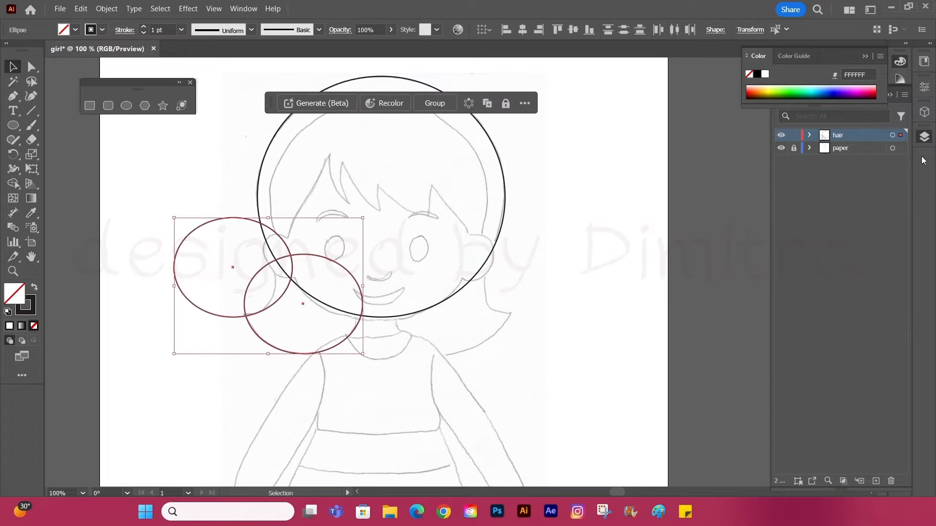
{"action": "left_click", "coordinate": [929, 140]}
{"action": "left_click", "coordinate": [901, 309]}
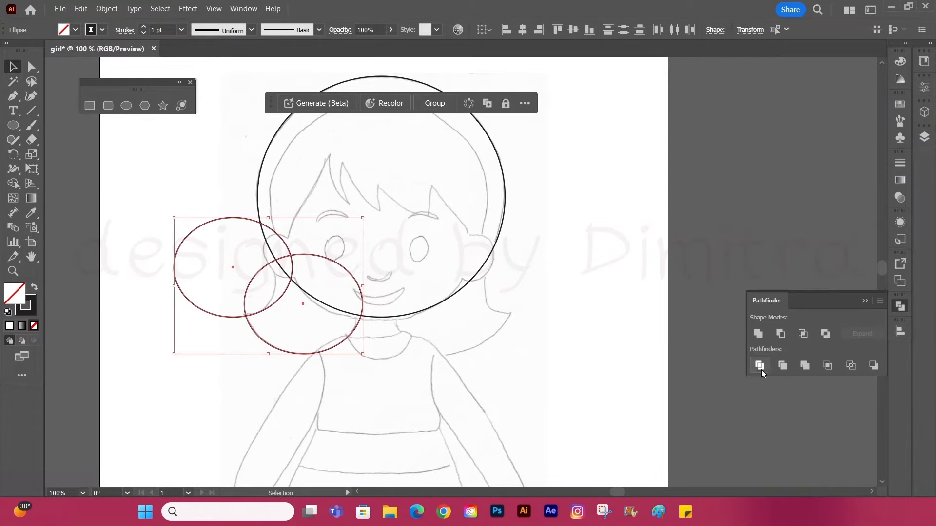
{"action": "left_click", "coordinate": [759, 367]}
{"action": "left_click", "coordinate": [226, 218]}
{"action": "key", "text": "Delete"}
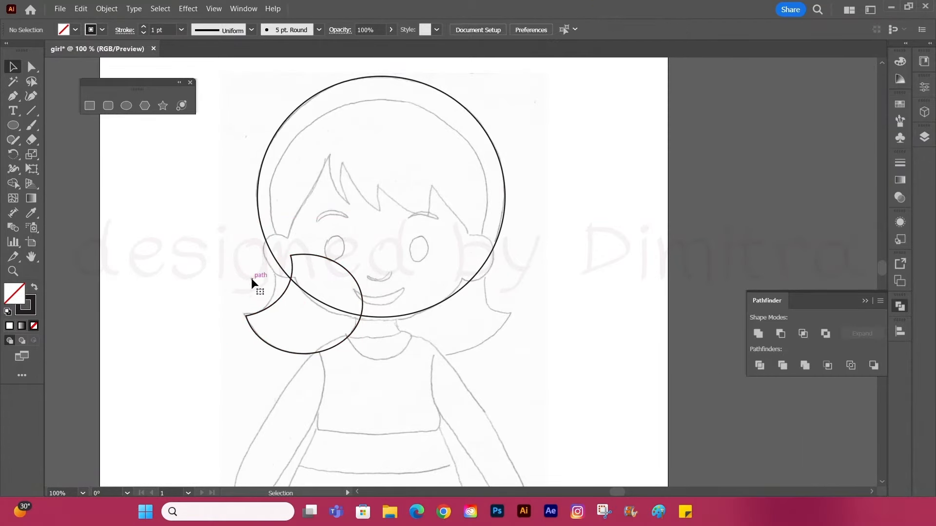
- Duplicate the hair flick onto the right side of the head, reflect it about the vertical axis and align it to the sketch
{"action": "left_click", "coordinate": [253, 312]}
{"action": "left_click_drag", "start_coordinate": [271, 313], "coordinate": [421, 296]}
{"action": "right_click", "coordinate": [420, 296]}
{"action": "mouse_move", "coordinate": [431, 486]}
{"action": "left_click", "coordinate": [617, 369]}
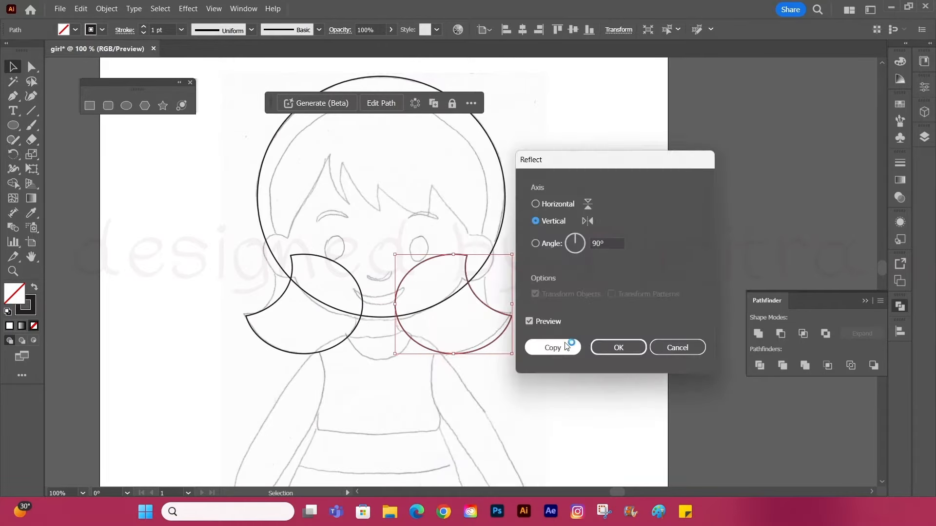
{"action": "left_click", "coordinate": [567, 347]}
{"action": "left_click_drag", "start_coordinate": [488, 304], "coordinate": [490, 303]}
- Unite the hair circle and both hair flicks into a single shape
{"action": "left_click_drag", "start_coordinate": [540, 329], "coordinate": [281, 242]}
{"action": "left_click", "coordinate": [758, 334]}
{"action": "left_click", "coordinate": [626, 313]}
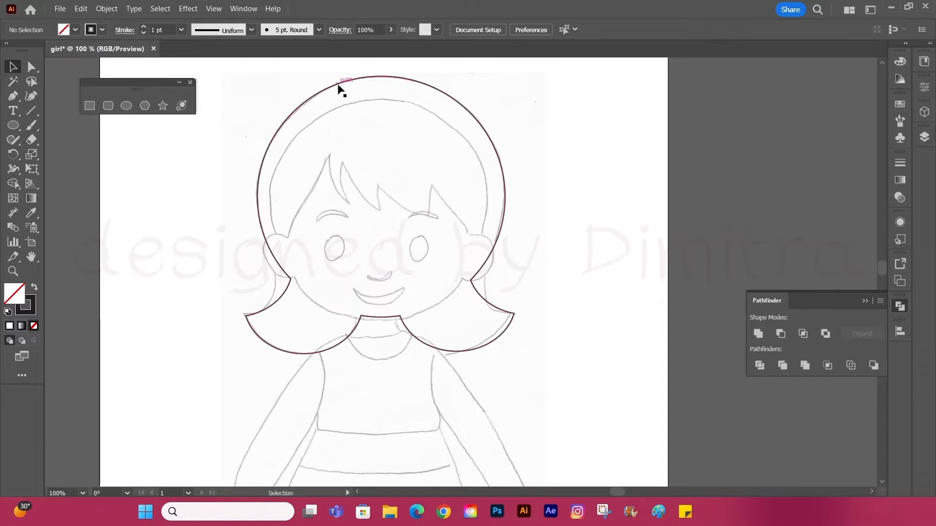
{"action": "scroll", "coordinate": [604, 191], "scroll_direction": "up", "scroll_amount": 2}
{"action": "left_click", "coordinate": [900, 306]}
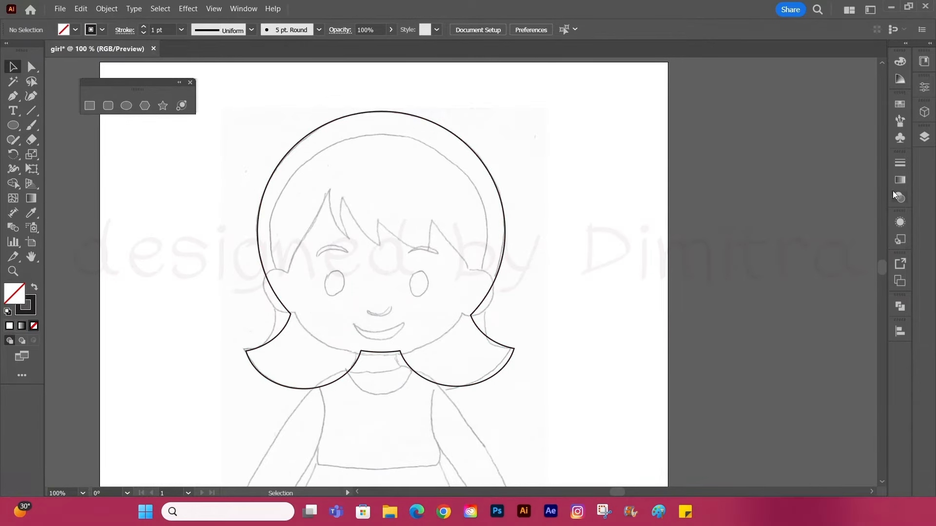
- Add a layer named face and draw a circle positioned over the sketched face inside the hair shape
{"action": "left_click", "coordinate": [925, 138]}
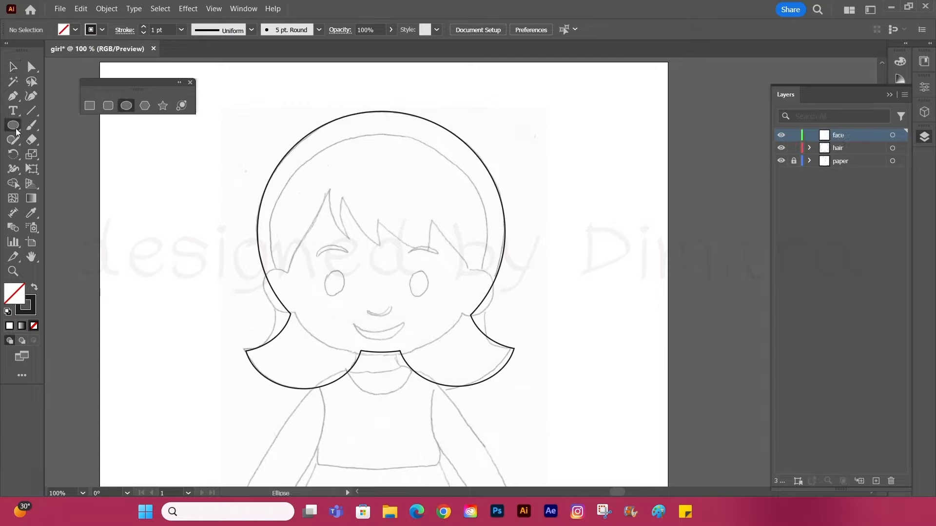
{"action": "left_click_drag", "start_coordinate": [374, 253], "coordinate": [484, 364]}
{"action": "key", "text": "v"}
{"action": "left_click_drag", "start_coordinate": [310, 166], "coordinate": [314, 162]}
- Fine-tune the lower and upper edges of the face circle to fit the sketched face
{"action": "scroll", "coordinate": [395, 351], "scroll_direction": "up", "scroll_amount": 4}
{"action": "left_click_drag", "start_coordinate": [385, 354], "coordinate": [385, 358]}
{"action": "scroll", "coordinate": [389, 354], "scroll_direction": "down", "scroll_amount": 4}
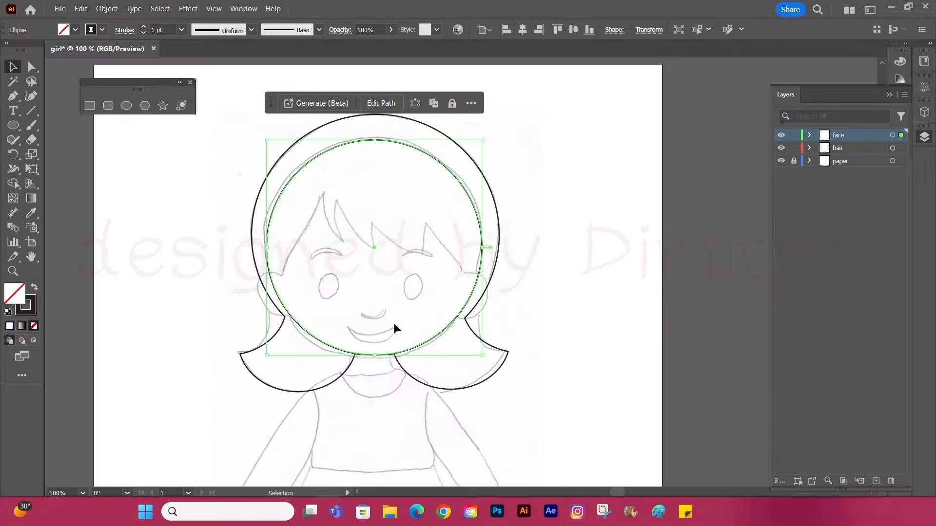
{"action": "scroll", "coordinate": [394, 323], "scroll_direction": "up", "scroll_amount": 1}
{"action": "left_click_drag", "start_coordinate": [374, 152], "coordinate": [375, 149]}
{"action": "scroll", "coordinate": [487, 267], "scroll_direction": "up", "scroll_amount": 1}
{"action": "scroll", "coordinate": [536, 248], "scroll_direction": "up", "scroll_amount": 2}
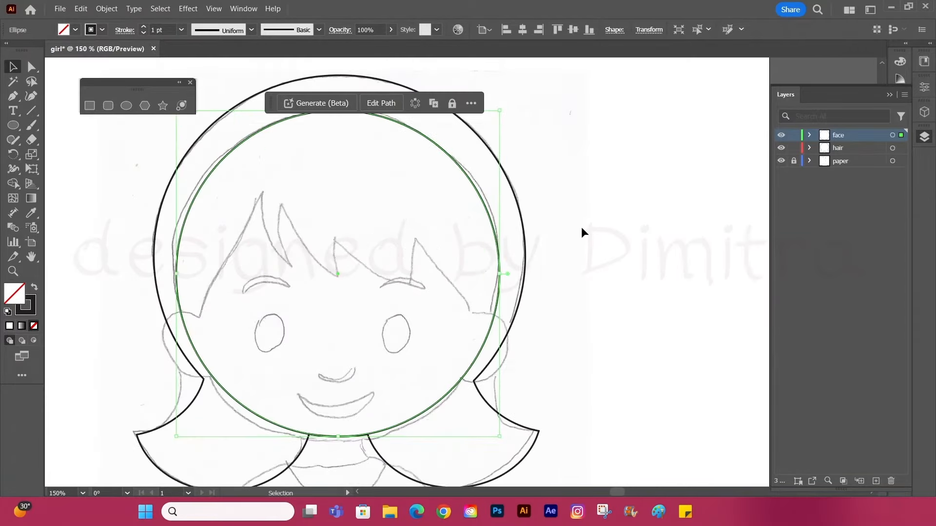
{"action": "left_click", "coordinate": [583, 231]}
- Trace the zigzag fringe with the Pen tool as an open path from the left edge of the face circle to the right edge
{"action": "left_click", "coordinate": [13, 98]}
{"action": "left_click", "coordinate": [181, 312]}
{"action": "left_click_drag", "start_coordinate": [198, 318], "coordinate": [234, 259]}
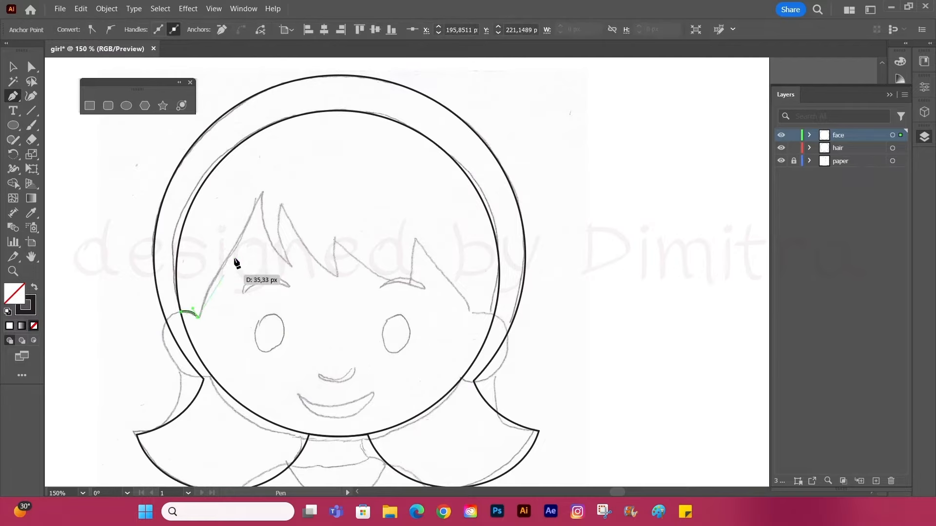
{"action": "left_click", "coordinate": [262, 193]}
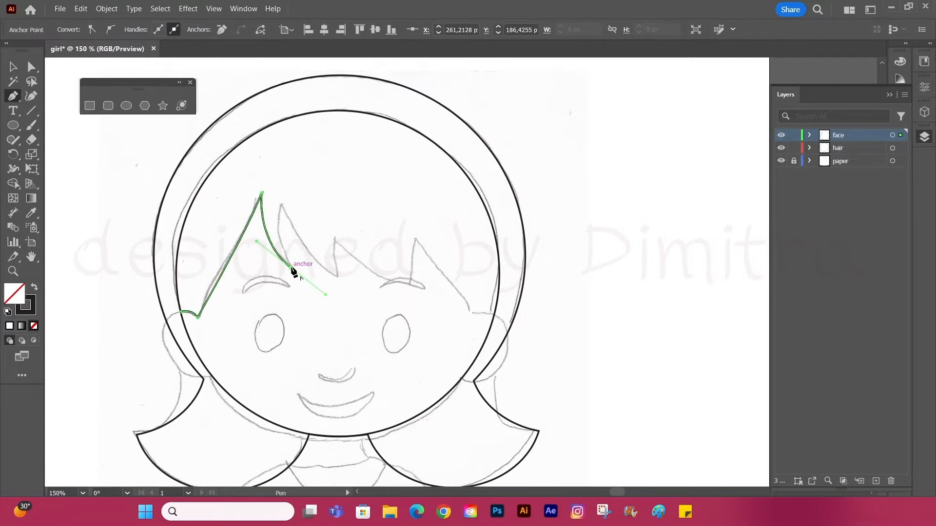
{"action": "left_click", "coordinate": [293, 268]}
{"action": "left_click", "coordinate": [282, 202]}
{"action": "left_click_drag", "start_coordinate": [339, 278], "coordinate": [451, 281]}
{"action": "left_click", "coordinate": [338, 278]}
{"action": "left_click", "coordinate": [336, 239]}
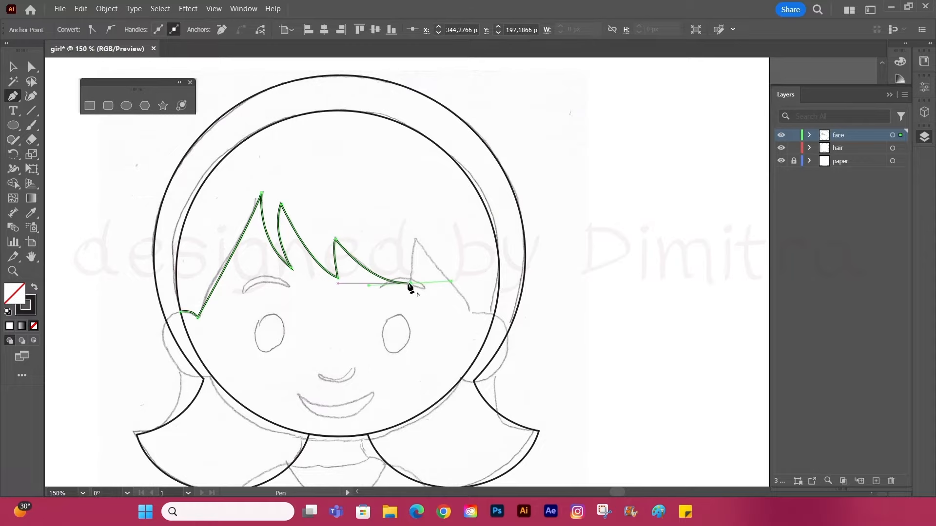
{"action": "left_click", "coordinate": [471, 312]}
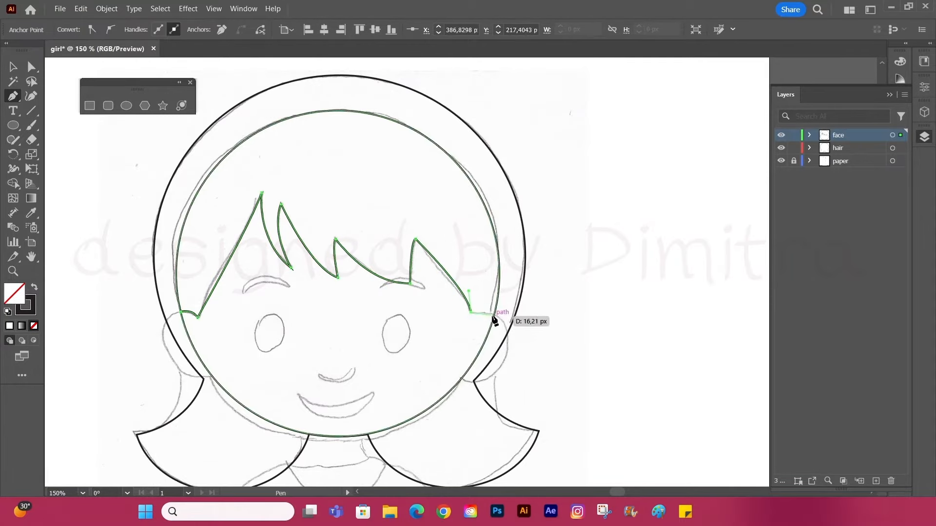
{"action": "left_click_drag", "start_coordinate": [493, 315], "coordinate": [498, 321]}
{"action": "key", "text": "v"}
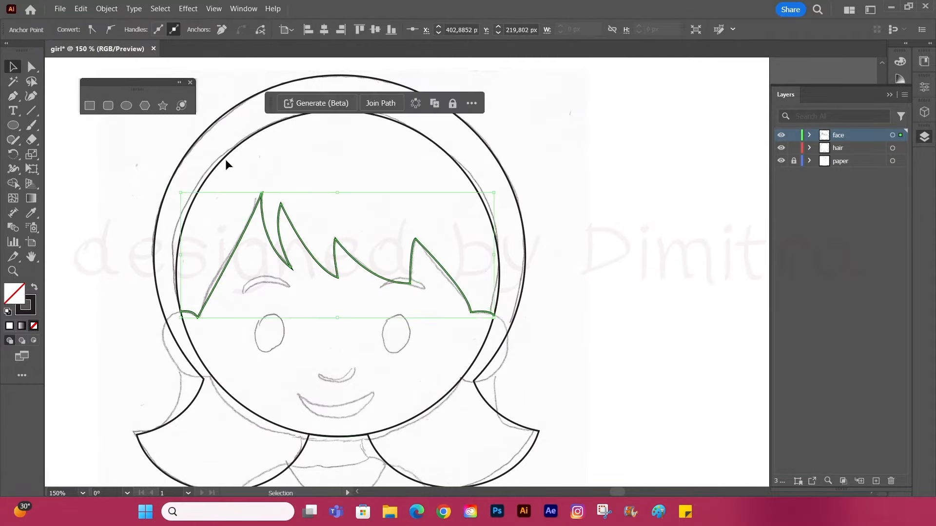
- Divide the face circle along the fringe path with Pathfinder and delete the part above the fringe
{"action": "left_click", "coordinate": [225, 163]}
{"action": "left_click_drag", "start_coordinate": [802, 490], "coordinate": [838, 253]}
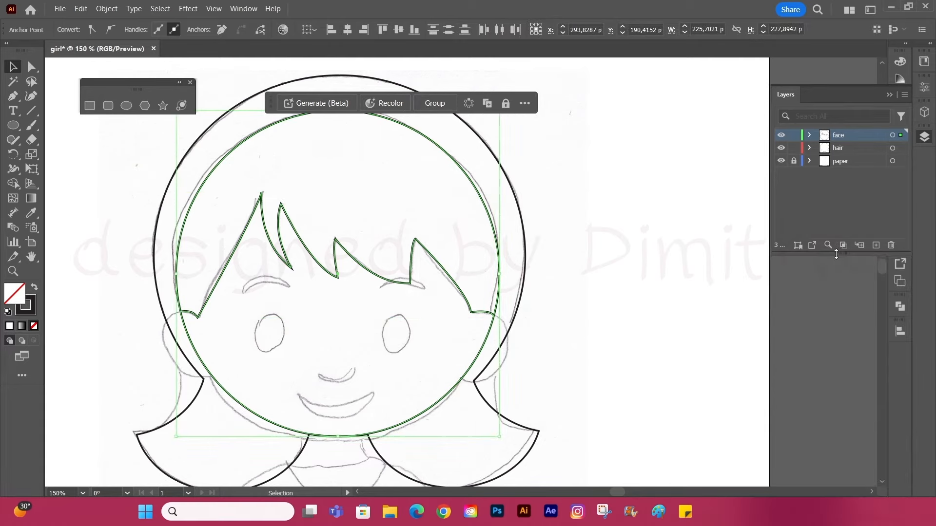
{"action": "left_click_drag", "start_coordinate": [922, 136], "coordinate": [922, 59]}
{"action": "left_click", "coordinate": [900, 306]}
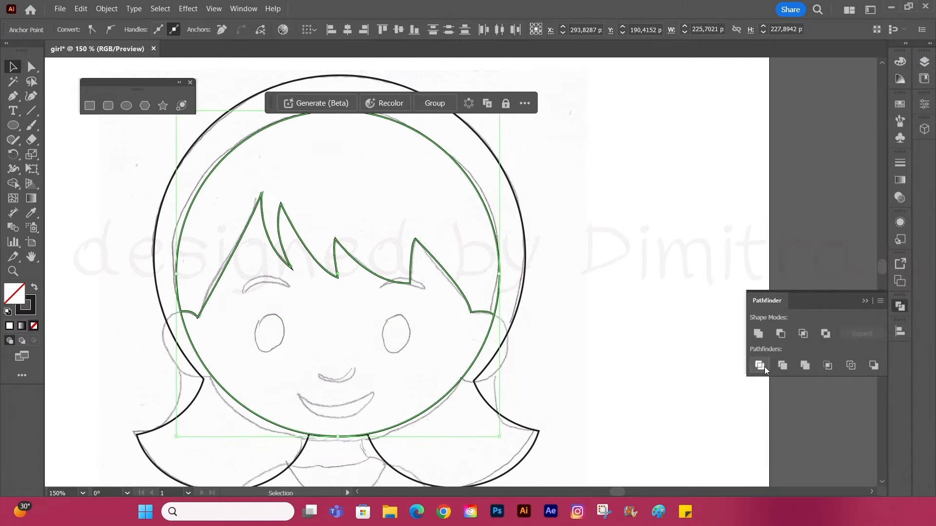
{"action": "left_click", "coordinate": [631, 274]}
{"action": "left_click", "coordinate": [391, 285]}
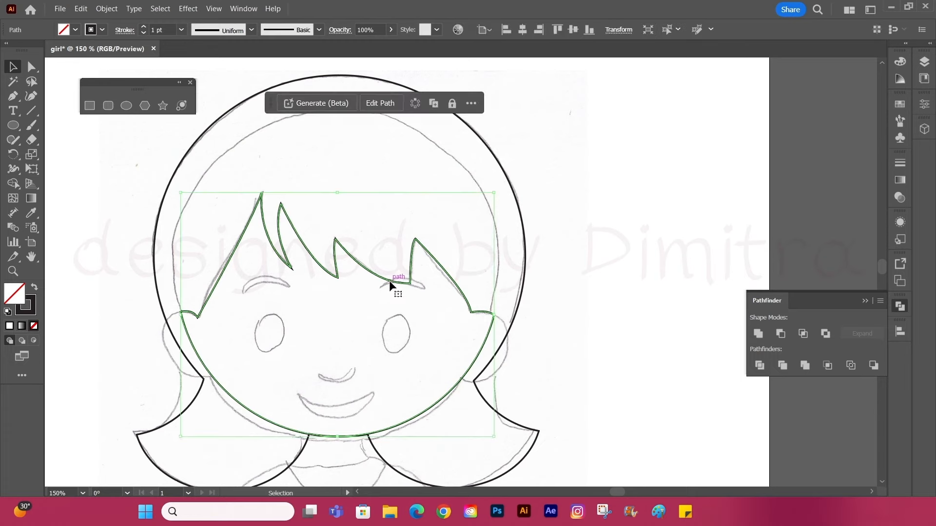
{"action": "left_click", "coordinate": [606, 291]}
{"action": "left_click", "coordinate": [866, 301]}
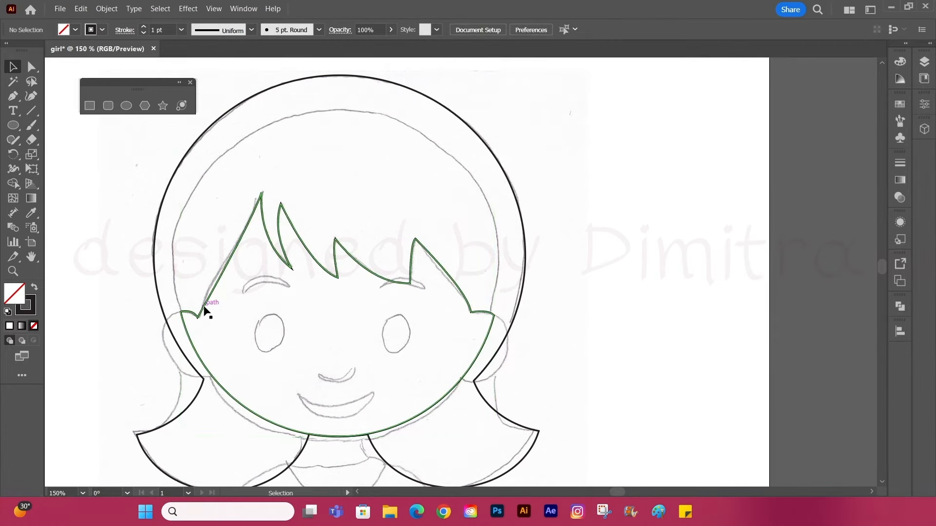
- Add a layer named ears and draw an ellipse without fill near the ear on the left side of the head
{"action": "left_click_drag", "start_coordinate": [167, 337], "coordinate": [278, 320]}
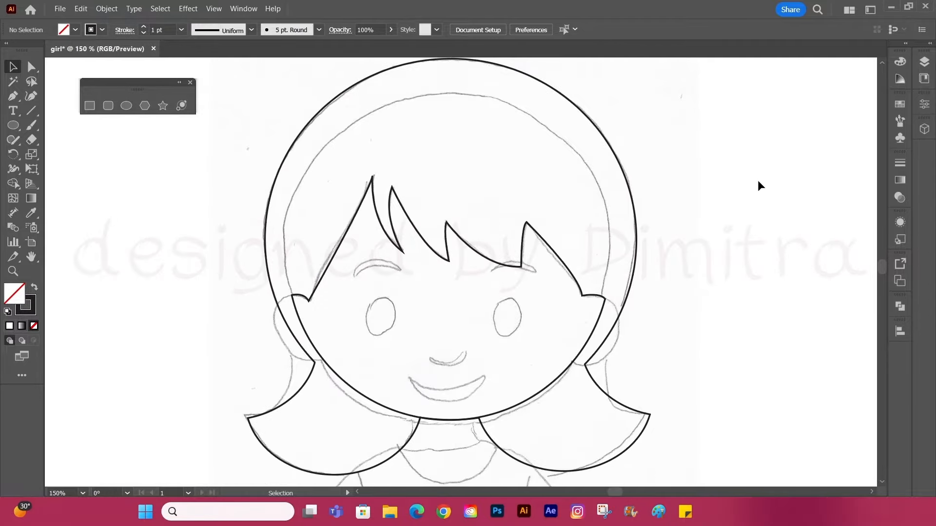
{"action": "key", "text": "ctrl+0"}
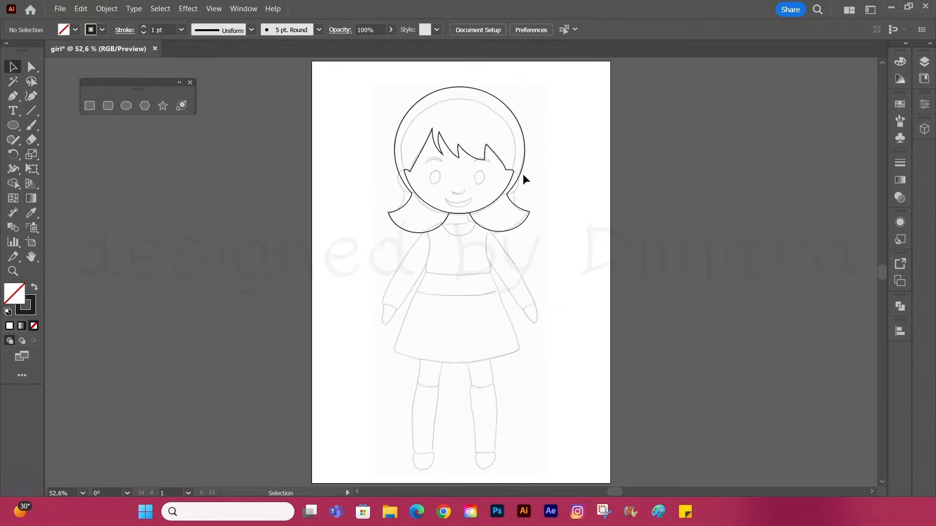
{"action": "scroll", "coordinate": [516, 166], "scroll_direction": "up", "scroll_amount": 2, "text": "alt"}
{"action": "scroll", "coordinate": [510, 165], "scroll_direction": "up", "scroll_amount": 1, "text": "alt"}
{"action": "scroll", "coordinate": [536, 178], "scroll_direction": "up", "scroll_amount": 1}
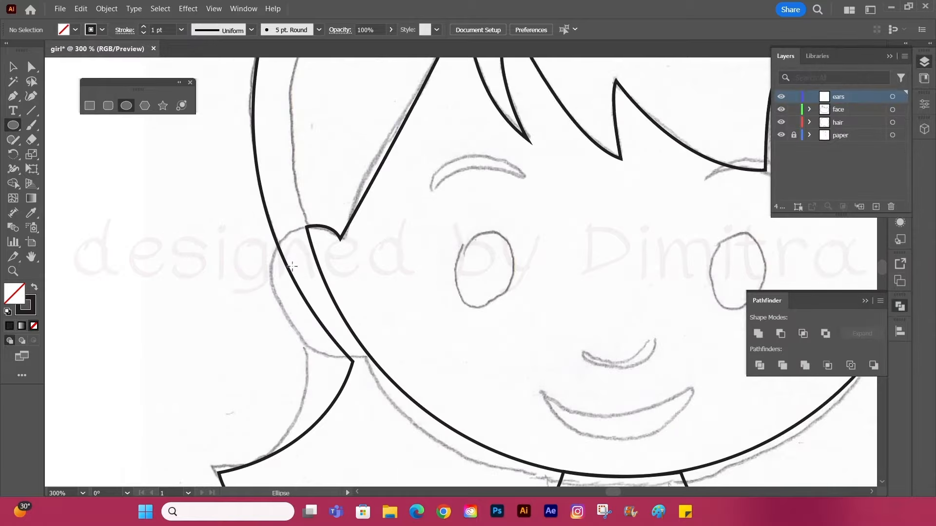
{"action": "left_click_drag", "start_coordinate": [292, 266], "coordinate": [457, 415]}
{"action": "key", "text": "v"}
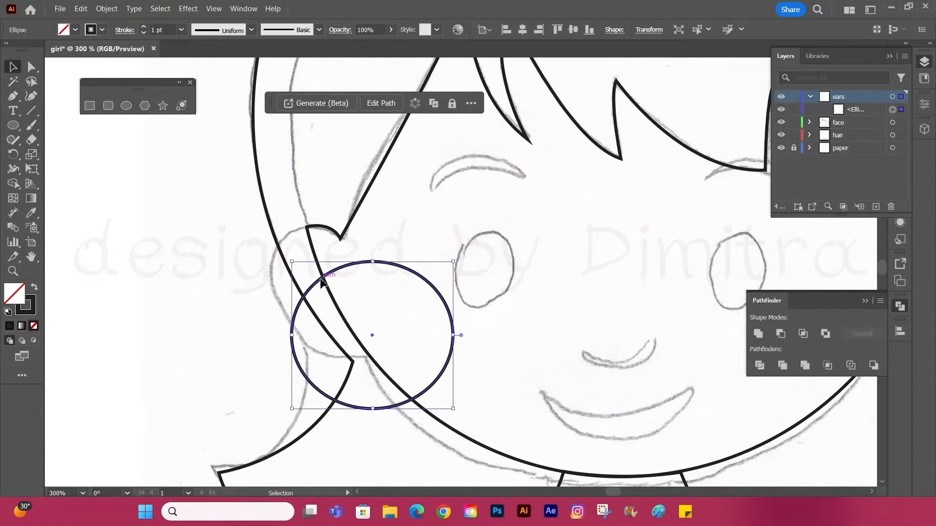
- Move the ellipse over the sketched left ear, narrow it and tilt it to match the ear's slant
{"action": "left_click_drag", "start_coordinate": [322, 283], "coordinate": [248, 248]}
{"action": "left_click_drag", "start_coordinate": [220, 299], "coordinate": [276, 299]}
{"action": "left_click_drag", "start_coordinate": [387, 224], "coordinate": [339, 244]}
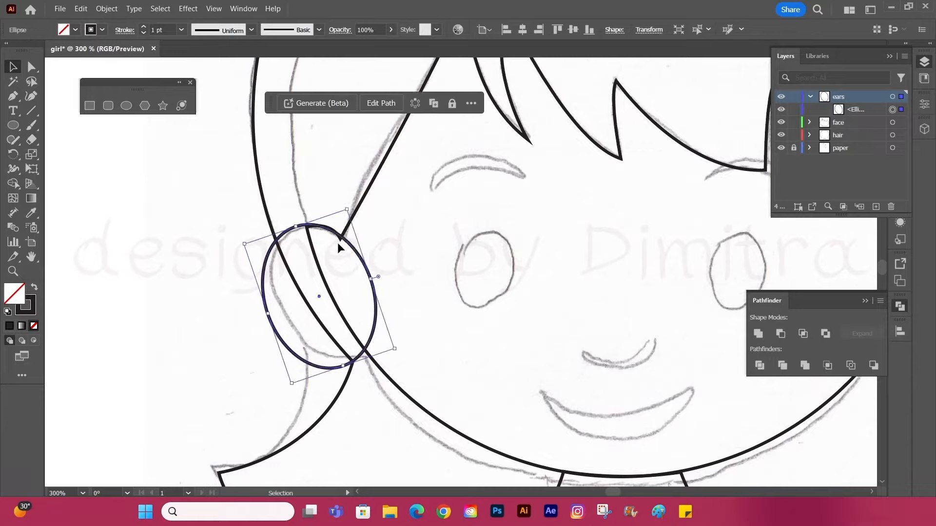
- Duplicate the left ear's ellipse, mirror the copy across the vertical axis and fit it over the sketched right ear
{"action": "key", "text": "ctrl+minus"}
{"action": "key", "text": "ctrl+minus"}
{"action": "right_click", "coordinate": [585, 291]}
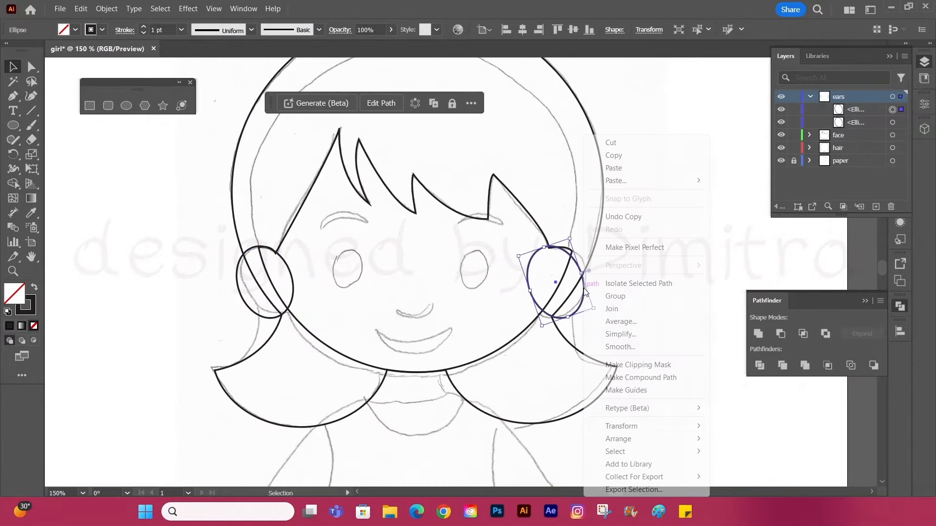
{"action": "mouse_move", "coordinate": [653, 426]}
{"action": "left_click", "coordinate": [772, 365]}
{"action": "key", "text": "Return"}
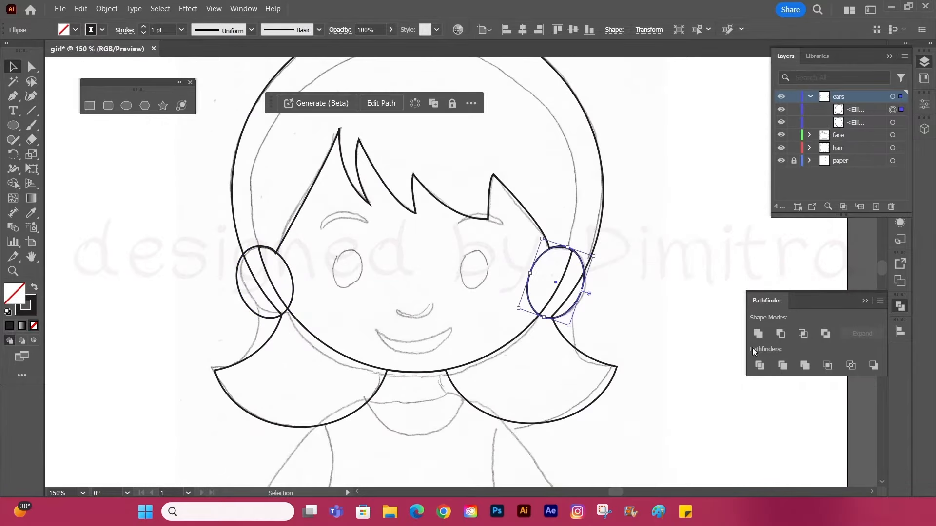
{"action": "scroll", "coordinate": [583, 274], "scroll_direction": "up", "scroll_amount": 2}
{"action": "left_click_drag", "start_coordinate": [587, 271], "coordinate": [585, 272]}
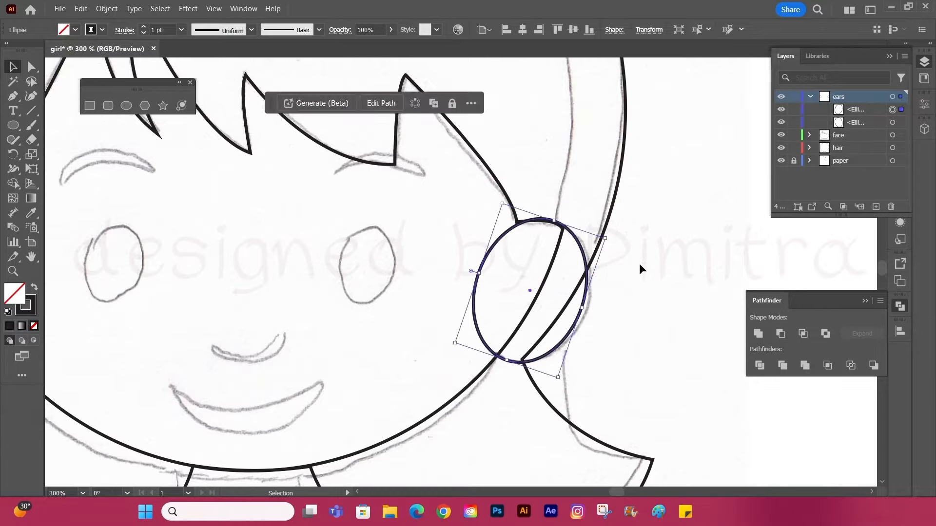
- Unite both ear ellipses with the face shape into a single outline using Pathfinder
{"action": "key", "text": "ctrl+minus"}
{"action": "key", "text": "ctrl+minus"}
{"action": "key", "text": "ctrl+a"}
{"action": "left_click", "coordinate": [249, 239], "text": "shift"}
{"action": "left_click", "coordinate": [758, 334]}
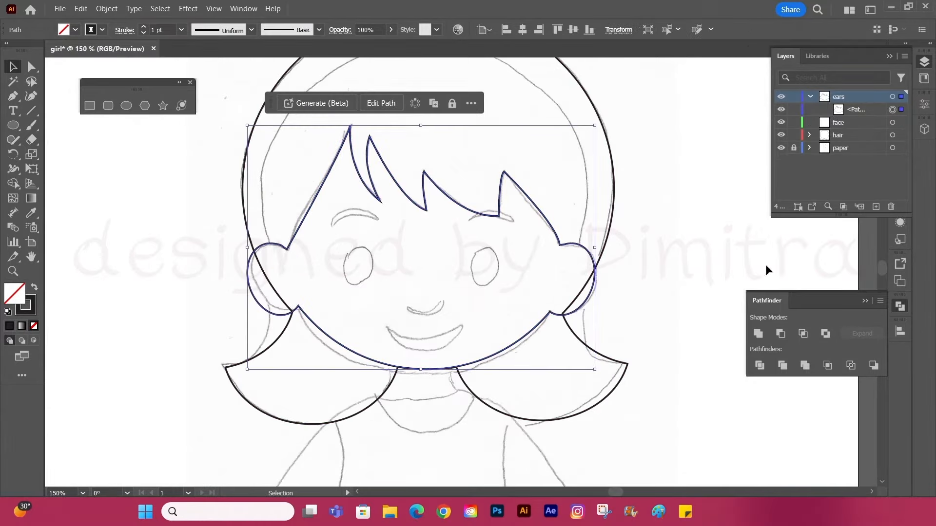
- Move the united face outline into the face layer and remove the ears layer
{"action": "left_click", "coordinate": [35, 288]}
{"action": "left_click", "coordinate": [643, 226]}
{"action": "left_click_drag", "start_coordinate": [845, 108], "coordinate": [841, 123]}
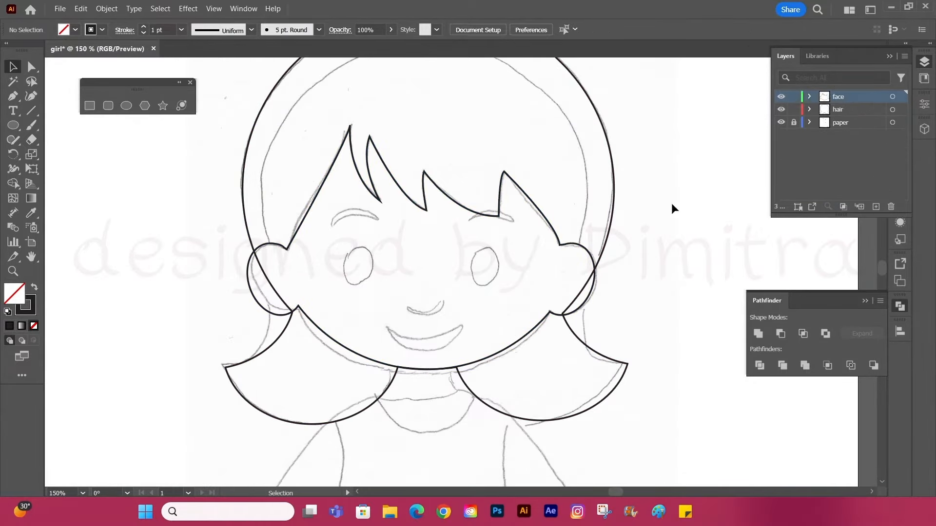
- On a new layer named eyes, draw an ellipse over the left sketched eye and duplicate it onto the right one
{"action": "key", "text": "ctrl+0"}
{"action": "scroll", "coordinate": [485, 159], "scroll_direction": "up", "scroll_amount": 3}
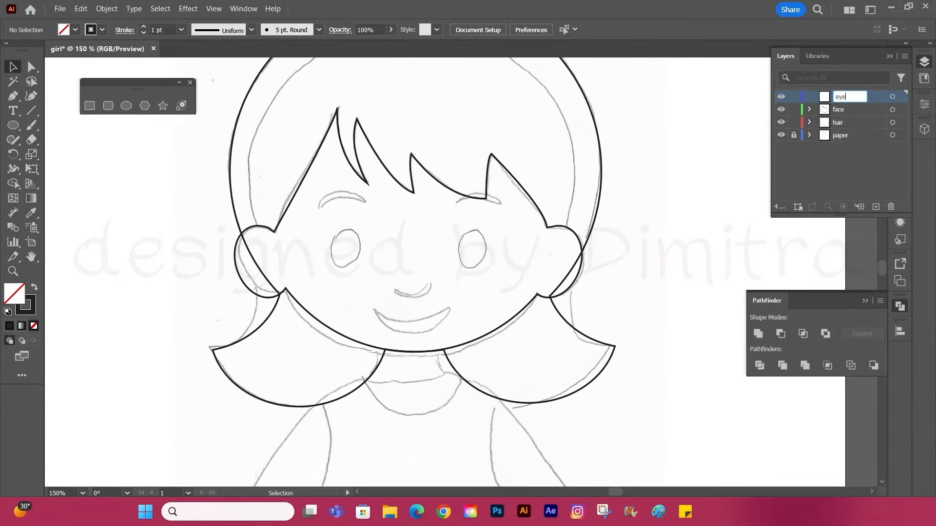
{"action": "scroll", "coordinate": [380, 219], "scroll_direction": "up", "scroll_amount": 2}
{"action": "left_click_drag", "start_coordinate": [280, 239], "coordinate": [345, 318]}
{"action": "key", "text": "v"}
{"action": "left_click_drag", "start_coordinate": [340, 257], "coordinate": [590, 260]}
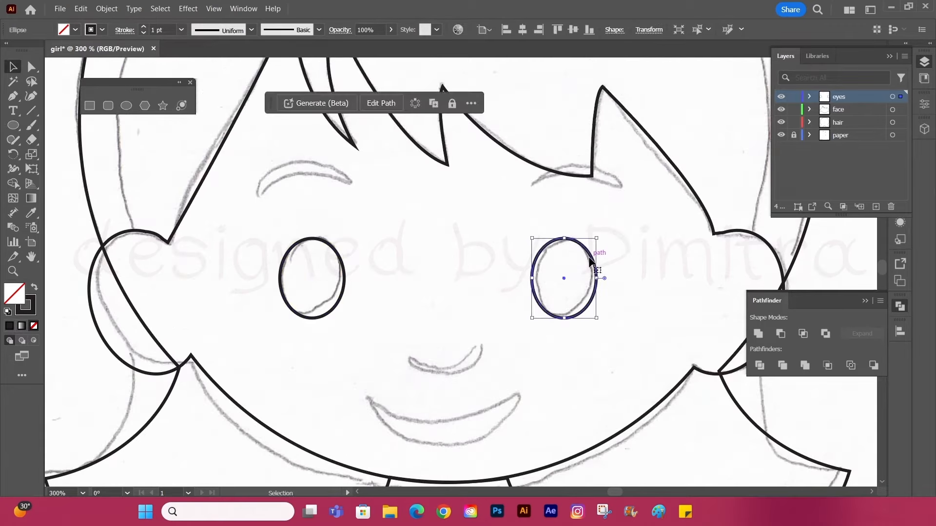
- Add a new layer named eyebrows above the eyes layer
{"action": "left_click", "coordinate": [726, 197]}
{"action": "double_click", "coordinate": [842, 100]}
{"action": "type", "text": "eyebrows"}
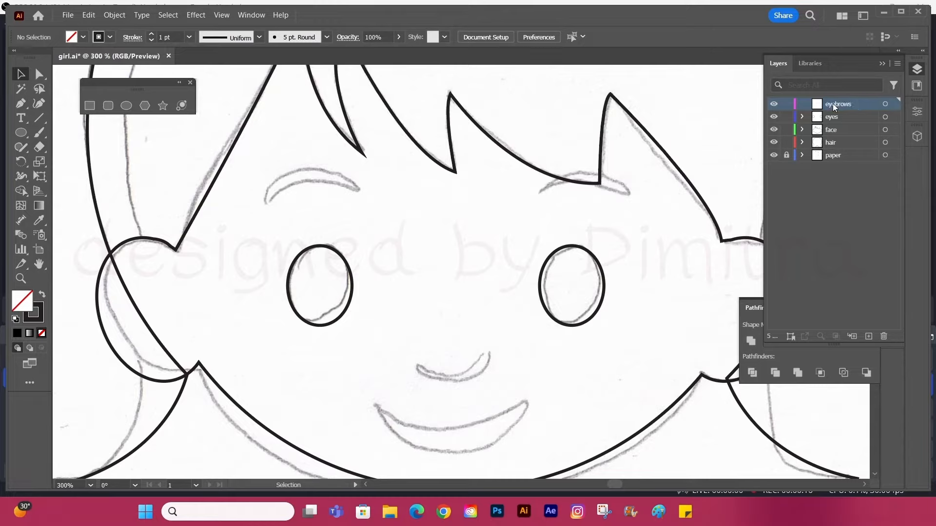
- Fit an ellipse to the upper curve of the left sketched eyebrow and duplicate it slightly lower
{"action": "left_click", "coordinate": [126, 105]}
{"action": "left_click_drag", "start_coordinate": [288, 175], "coordinate": [416, 225]}
{"action": "left_click", "coordinate": [23, 73]}
{"action": "left_click_drag", "start_coordinate": [320, 177], "coordinate": [300, 171]}
{"action": "left_click_drag", "start_coordinate": [393, 167], "coordinate": [361, 170]}
{"action": "left_click_drag", "start_coordinate": [265, 219], "coordinate": [266, 225]}
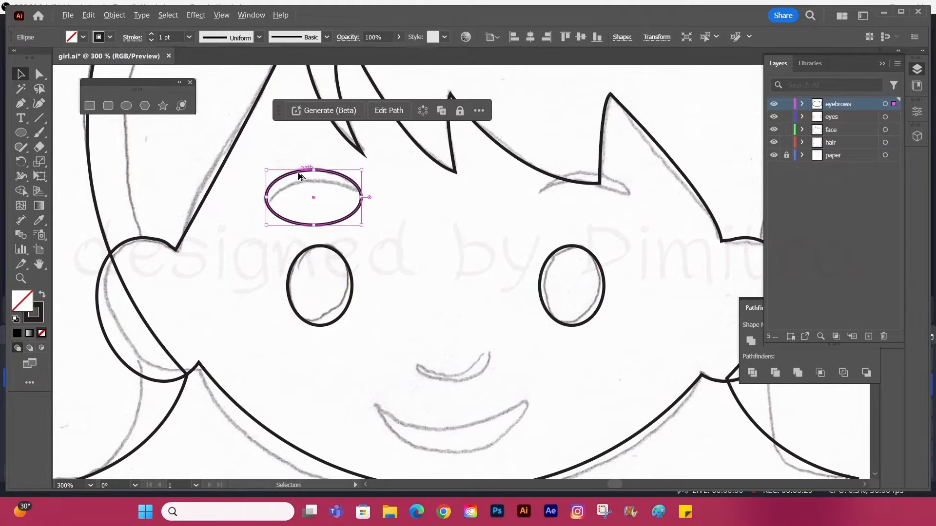
{"action": "left_click_drag", "start_coordinate": [301, 175], "coordinate": [330, 197]}
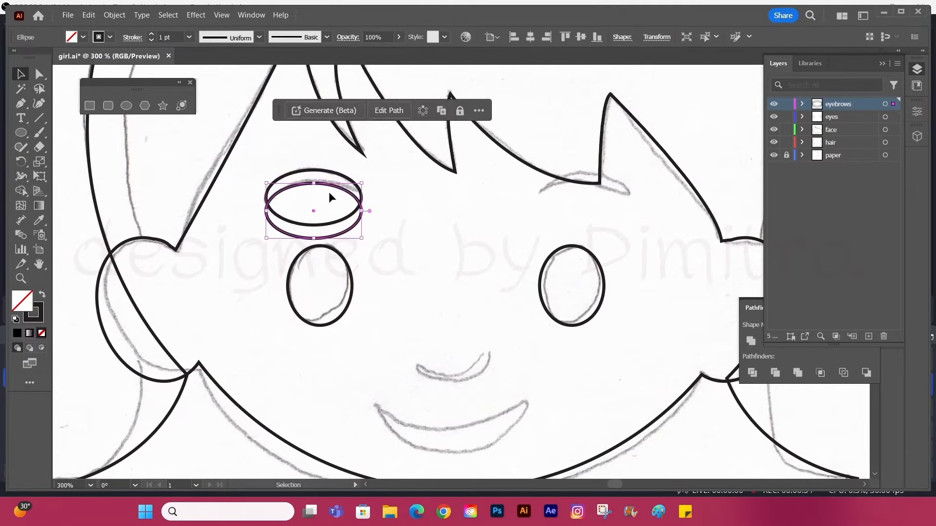
{"action": "key", "text": "Up"}
{"action": "key", "text": "Up"}
- Divide the two eyebrow ellipses with Pathfinder, ungroup them and delete everything except the upper crescent
{"action": "left_click_drag", "start_coordinate": [422, 213], "coordinate": [268, 216]}
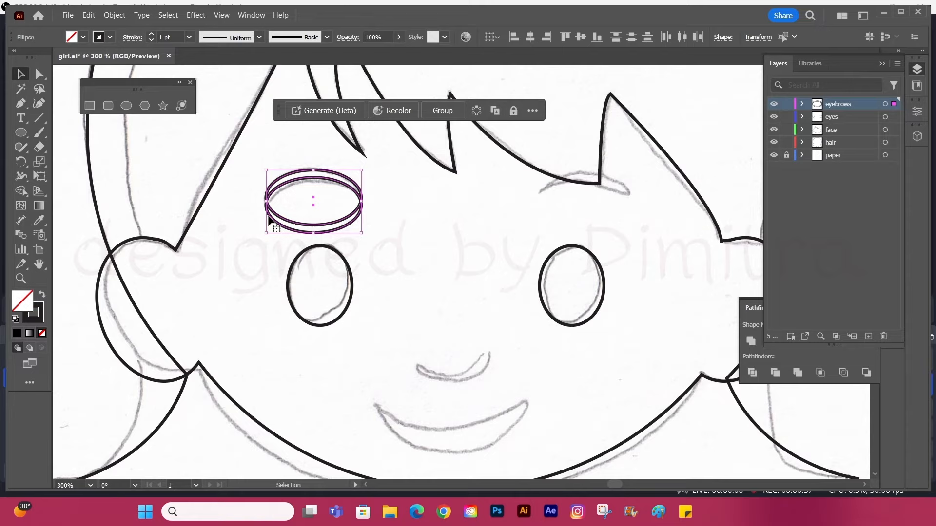
{"action": "left_click", "coordinate": [754, 373]}
{"action": "key", "text": "ctrl+shift+g"}
{"action": "left_click_drag", "start_coordinate": [362, 247], "coordinate": [342, 215]}
{"action": "key", "text": "Delete"}
{"action": "left_click_drag", "start_coordinate": [332, 164], "coordinate": [346, 175]}
{"action": "mouse_move", "coordinate": [345, 175]}
{"action": "left_mouse_down"}
{"action": "mouse_move", "coordinate": [618, 173]}
{"action": "mouse_move", "coordinate": [609, 174]}
{"action": "left_mouse_up"}
{"action": "key", "text": "Delete"}
- Center the left eyebrow horizontally with its eye, then copy it over the right eye and center it there
{"action": "left_click", "coordinate": [330, 180]}
{"action": "left_click", "coordinate": [336, 253], "text": "shift"}
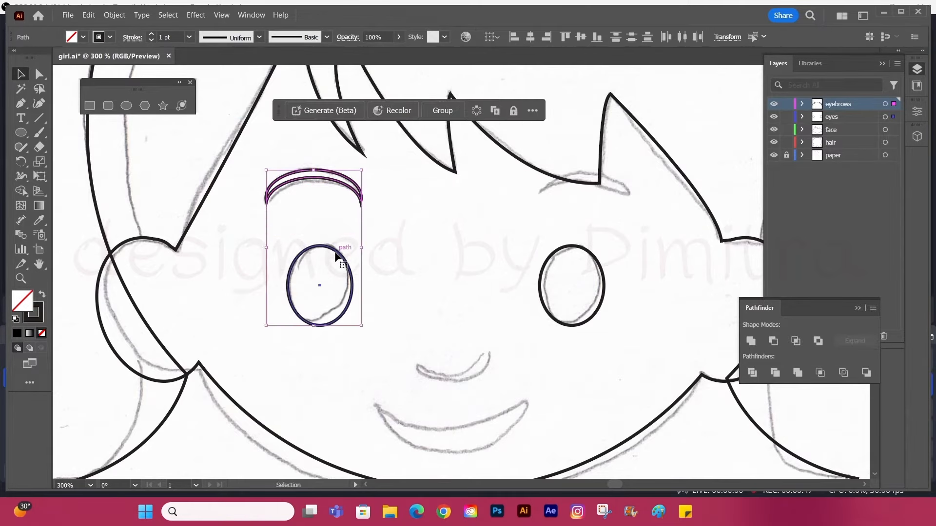
{"action": "left_click", "coordinate": [531, 37]}
{"action": "left_click_drag", "start_coordinate": [342, 178], "coordinate": [598, 177]}
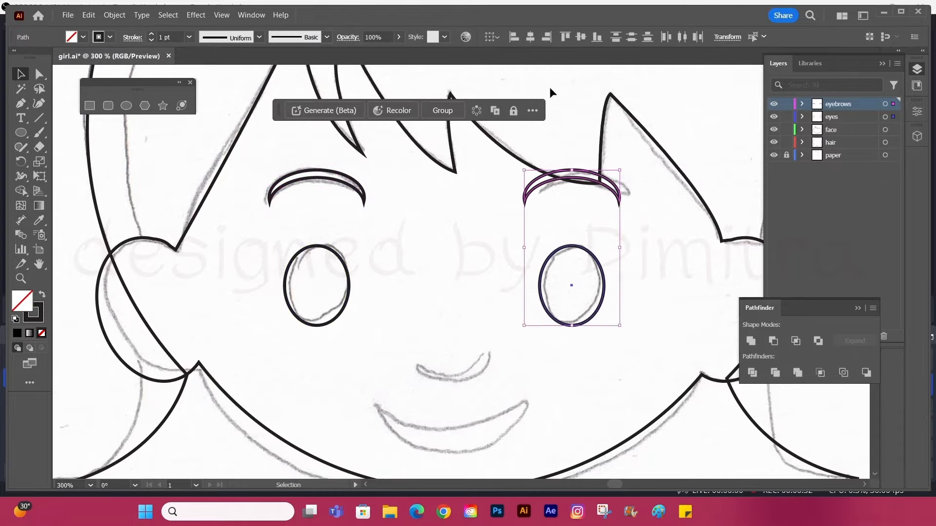
{"action": "left_click", "coordinate": [534, 38]}
{"action": "left_click", "coordinate": [636, 200]}
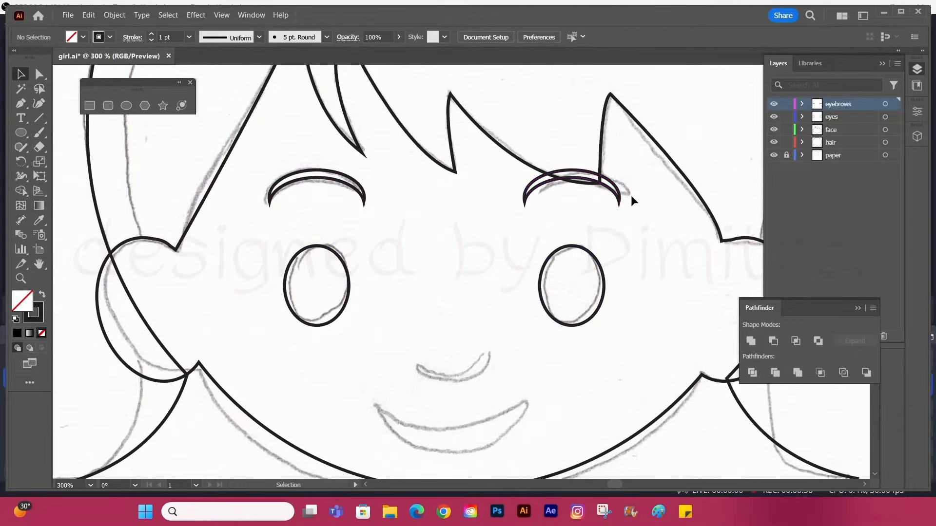
{"action": "left_click", "coordinate": [605, 284]}
{"action": "left_click", "coordinate": [620, 197], "text": "shift"}
{"action": "left_click", "coordinate": [637, 217]}
- Draw an ellipse over the sketched nose and duplicate it slightly higher
{"action": "scroll", "coordinate": [367, 228], "scroll_direction": "down", "scroll_amount": 3}
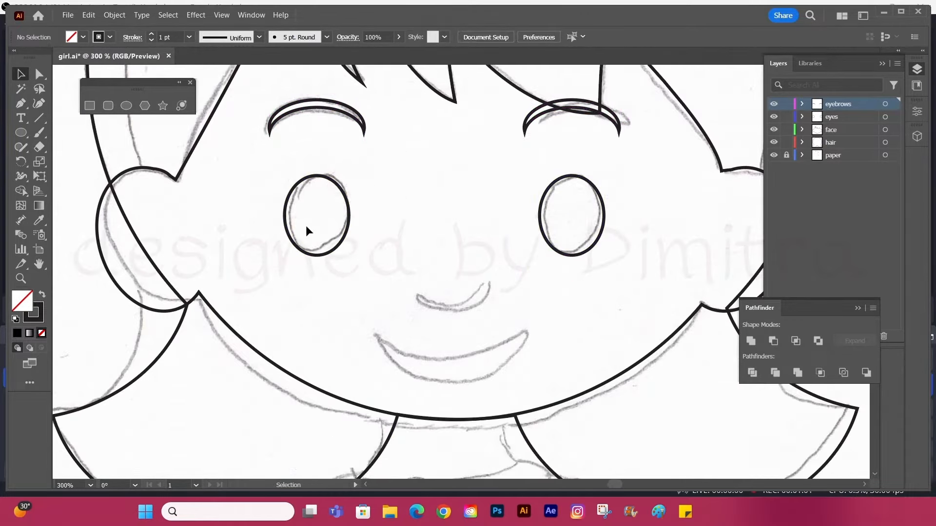
{"action": "left_click", "coordinate": [126, 105]}
{"action": "left_click_drag", "start_coordinate": [403, 265], "coordinate": [497, 315]}
{"action": "left_click", "coordinate": [21, 74]}
{"action": "mouse_move", "coordinate": [403, 290]}
{"action": "left_mouse_down"}
{"action": "mouse_move", "coordinate": [433, 258]}
{"action": "mouse_move", "coordinate": [451, 281]}
{"action": "left_mouse_up"}
- Divide the two nose ellipses with Pathfinder, ungroup them and delete everything except the lower crescent
{"action": "left_click", "coordinate": [489, 304], "text": "shift"}
{"action": "left_click", "coordinate": [752, 372]}
{"action": "key", "text": "ctrl+shift+g"}
{"action": "key", "text": "Delete"}
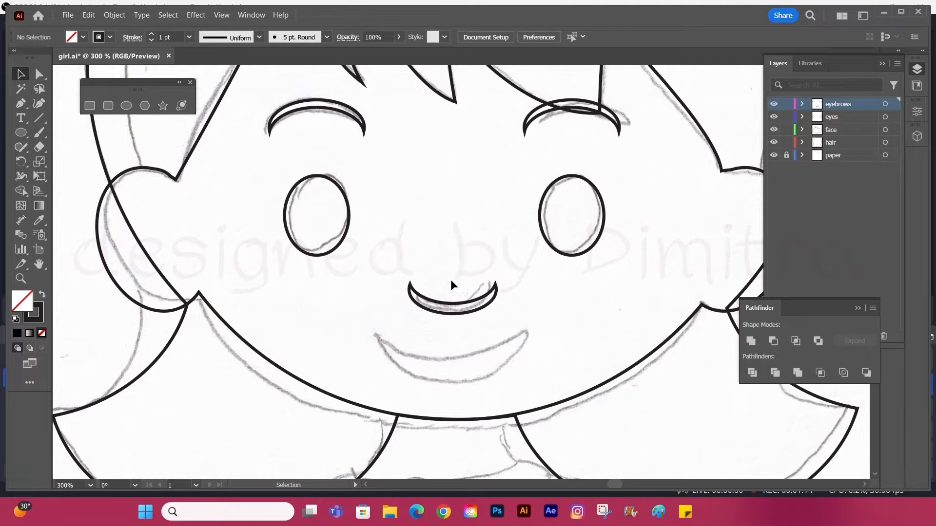
- Select all the traced artwork and give its strokes round caps and round corners
{"action": "left_click_drag", "start_coordinate": [270, 101], "coordinate": [620, 408]}
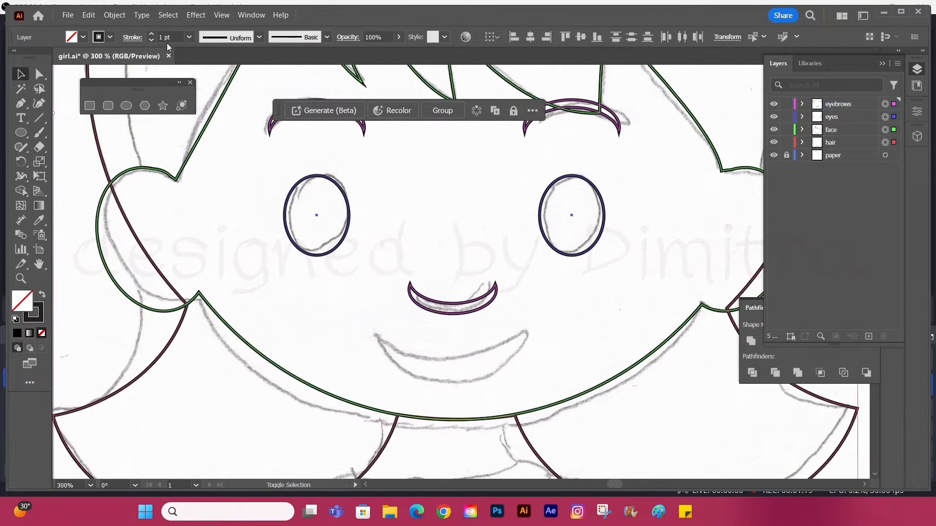
{"action": "left_click", "coordinate": [131, 38]}
{"action": "left_click", "coordinate": [64, 67]}
{"action": "left_click", "coordinate": [64, 84]}
{"action": "left_click", "coordinate": [234, 222]}
{"action": "left_click", "coordinate": [234, 222]}
- Fit an ellipse to the width of the sketched mouth and duplicate it with a vertical offset to form the smile
{"action": "scroll", "coordinate": [234, 223], "scroll_direction": "down", "scroll_amount": 3}
{"action": "scroll", "coordinate": [299, 237], "scroll_direction": "up", "scroll_amount": 4}
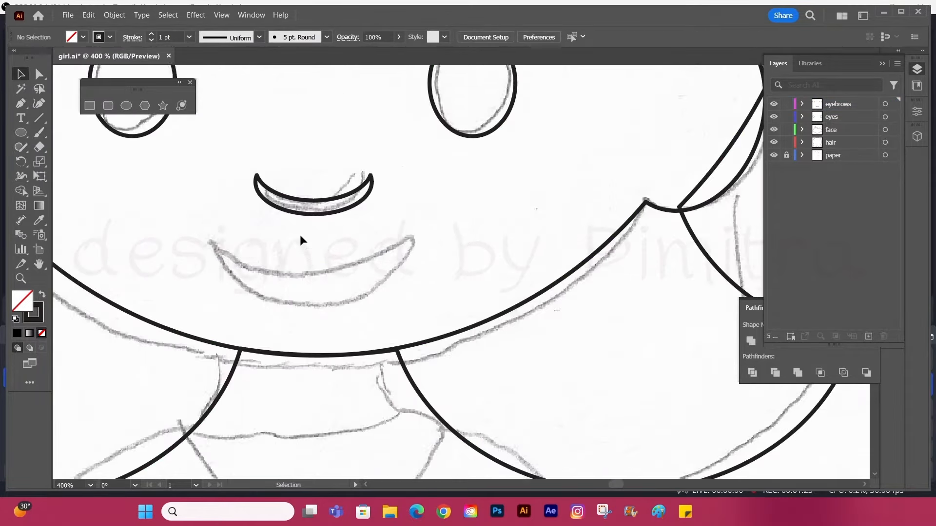
{"action": "scroll", "coordinate": [301, 239], "scroll_direction": "up", "scroll_amount": 1}
{"action": "key", "text": "l"}
{"action": "left_click_drag", "start_coordinate": [212, 228], "coordinate": [434, 330]}
{"action": "left_click", "coordinate": [131, 39]}
{"action": "left_click", "coordinate": [206, 226]}
{"action": "key", "text": "v"}
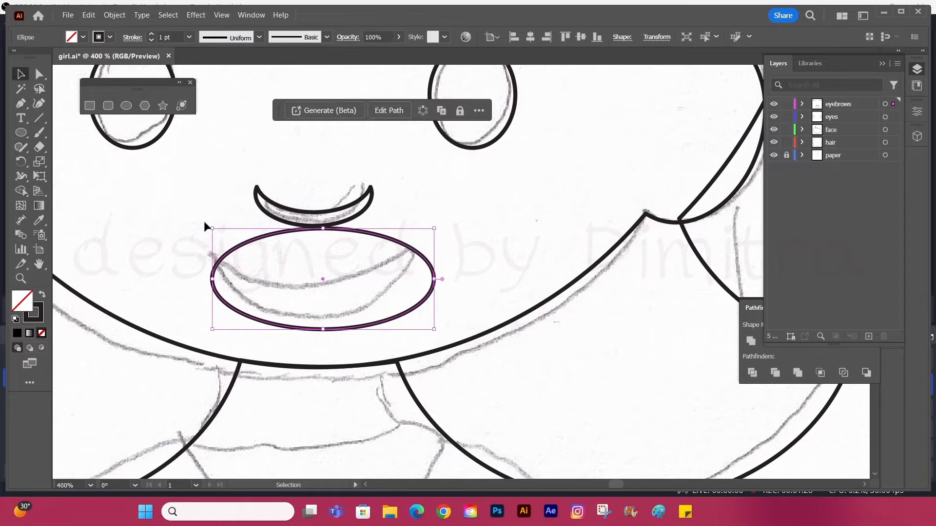
{"action": "left_click_drag", "start_coordinate": [228, 252], "coordinate": [229, 225]}
{"action": "left_click_drag", "start_coordinate": [438, 255], "coordinate": [414, 255]}
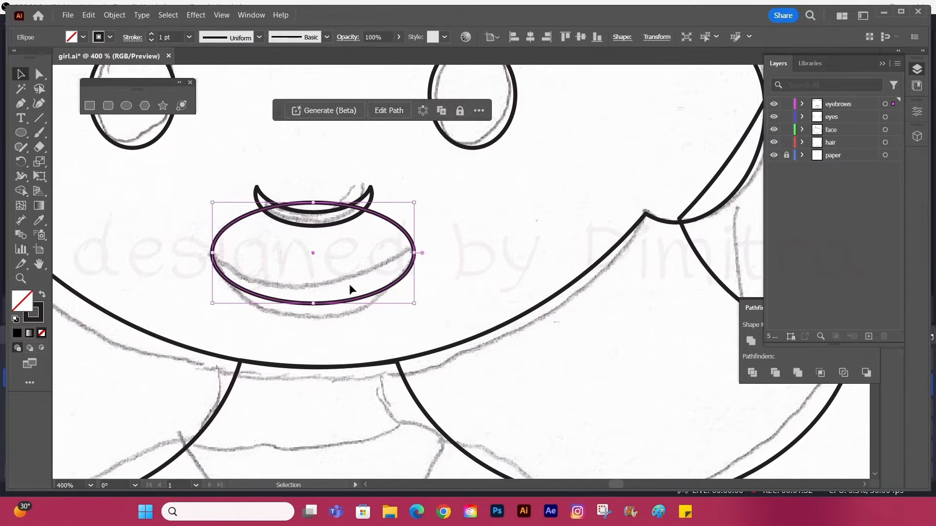
{"action": "left_click_drag", "start_coordinate": [313, 314], "coordinate": [335, 279]}
- Divide the two mouth ellipses with Pathfinder, ungroup them and delete everything except the lower crescent
{"action": "left_click", "coordinate": [752, 372]}
{"action": "key", "text": "ctrl+shift+g"}
{"action": "left_click", "coordinate": [629, 332]}
{"action": "left_click", "coordinate": [414, 229]}
{"action": "key", "text": "Delete"}
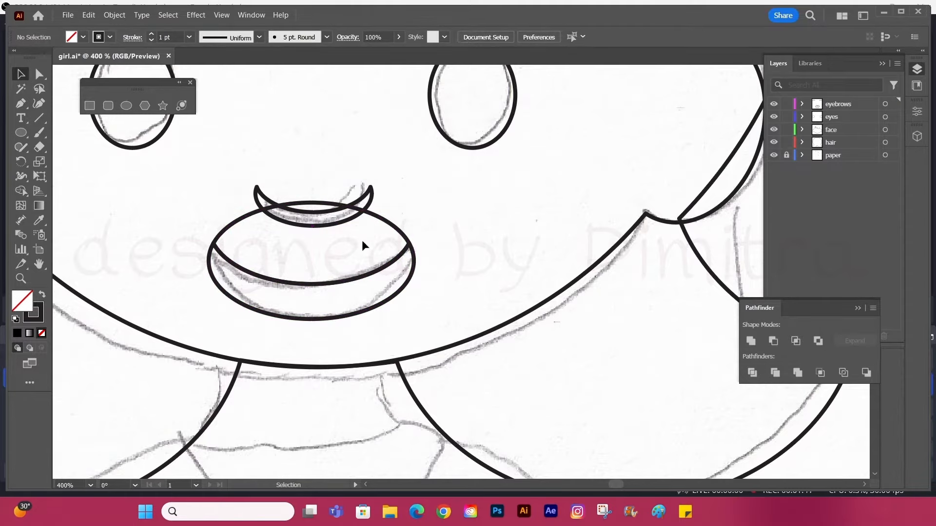
{"action": "left_click", "coordinate": [400, 232]}
{"action": "key", "text": "Delete"}
- Hide the paper layer to check the traced outlines without the sketch, and show it again
{"action": "key", "text": "ctrl+1"}
{"action": "left_click", "coordinate": [774, 155]}
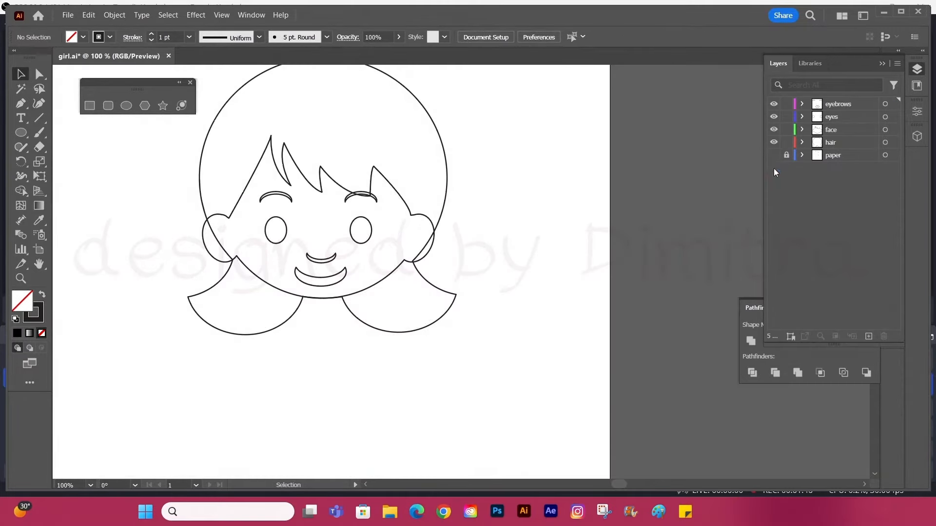
{"action": "left_click", "coordinate": [774, 155]}
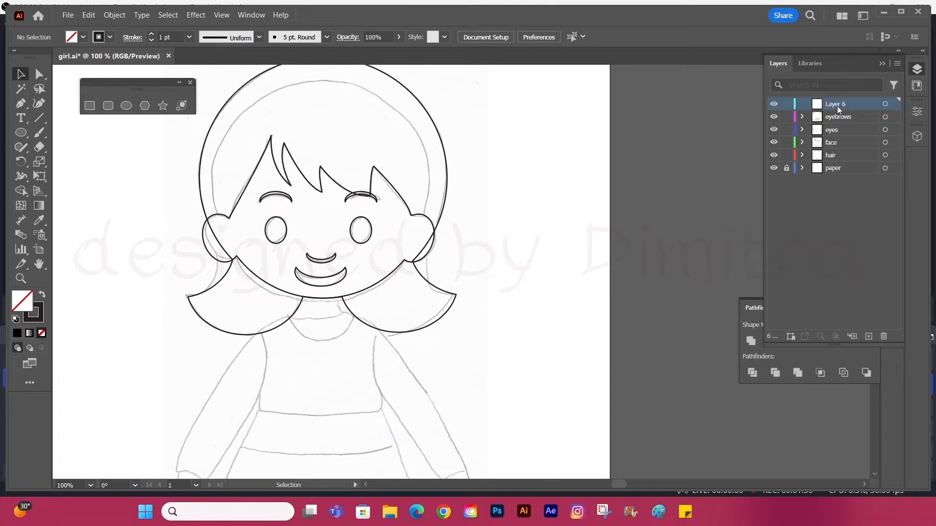
- Add a layer named mouth and move the mouth shape into it from the eyebrows layer
{"action": "left_click", "coordinate": [346, 270]}
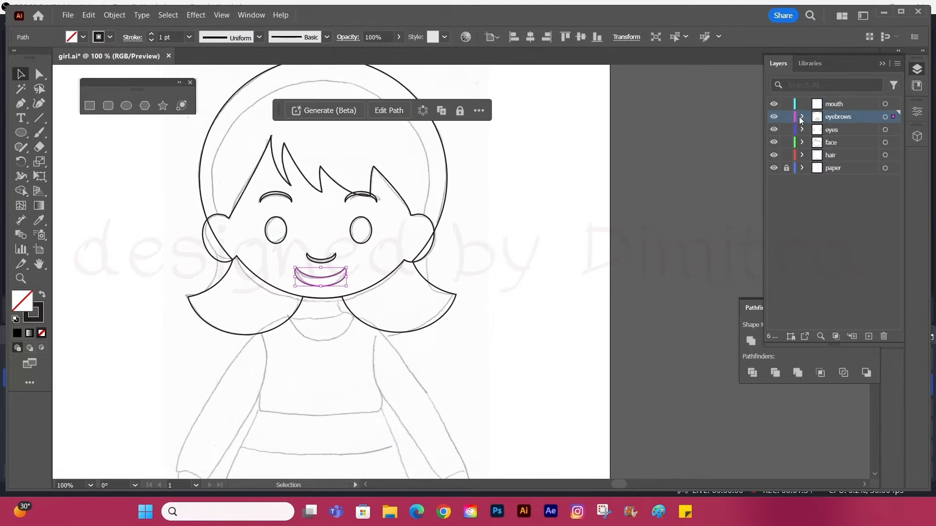
{"action": "left_click", "coordinate": [802, 117]}
{"action": "left_click_drag", "start_coordinate": [851, 130], "coordinate": [833, 105]}
{"action": "left_click", "coordinate": [803, 117]}
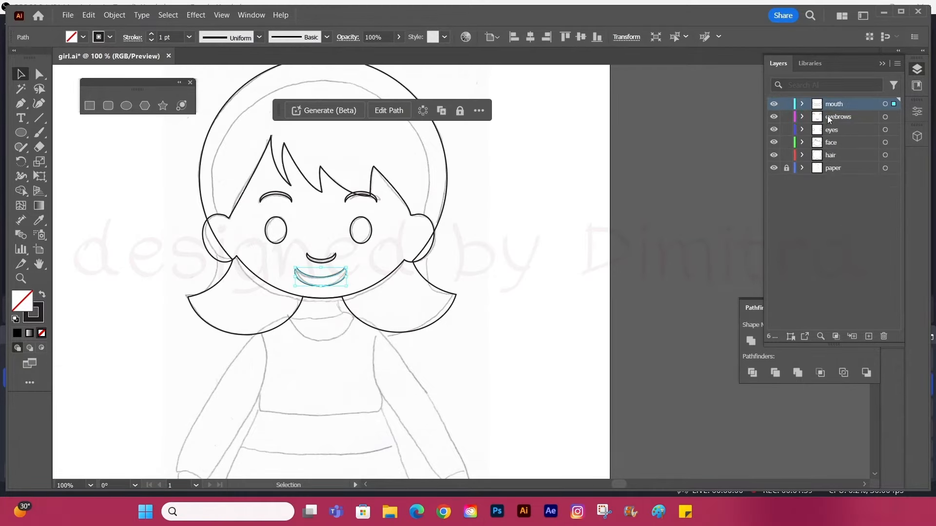
- Add a layer named nose and move the nose shape into it from the eyebrows layer
{"action": "key", "text": "ctrl+l"}
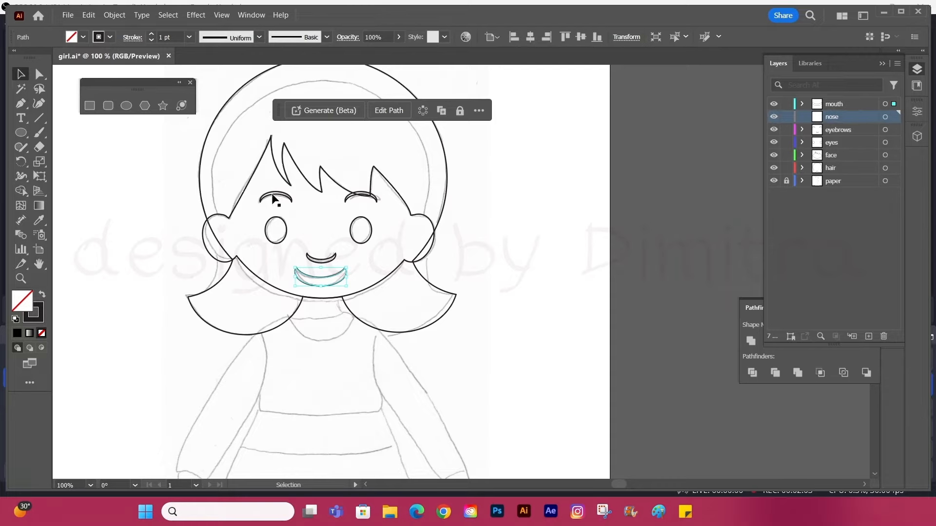
{"action": "left_click", "coordinate": [315, 262]}
{"action": "left_click", "coordinate": [802, 129]}
{"action": "left_click_drag", "start_coordinate": [850, 142], "coordinate": [843, 117]}
{"action": "left_click", "coordinate": [802, 130]}
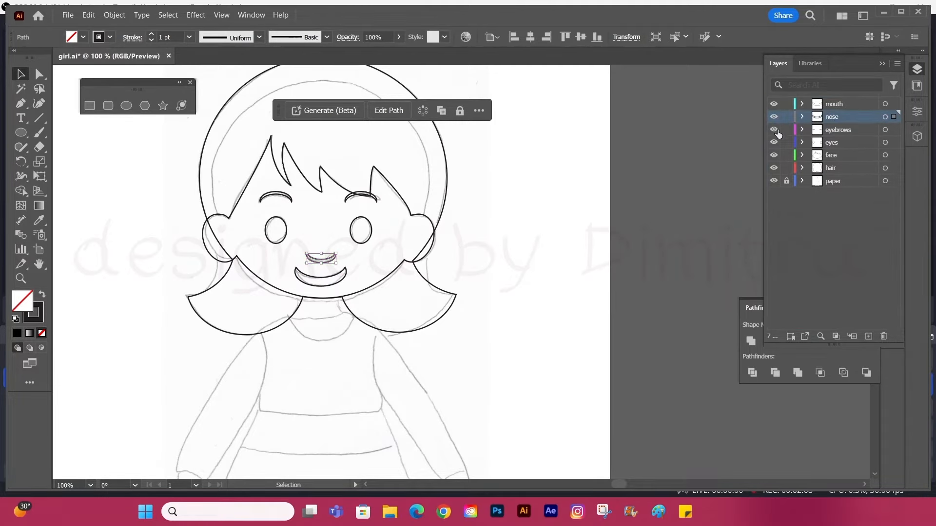
{"action": "left_click", "coordinate": [774, 130]}
{"action": "left_click", "coordinate": [424, 274]}
- Add a new layer named neck above the mouth layer
{"action": "scroll", "coordinate": [407, 220], "scroll_direction": "down", "scroll_amount": 3}
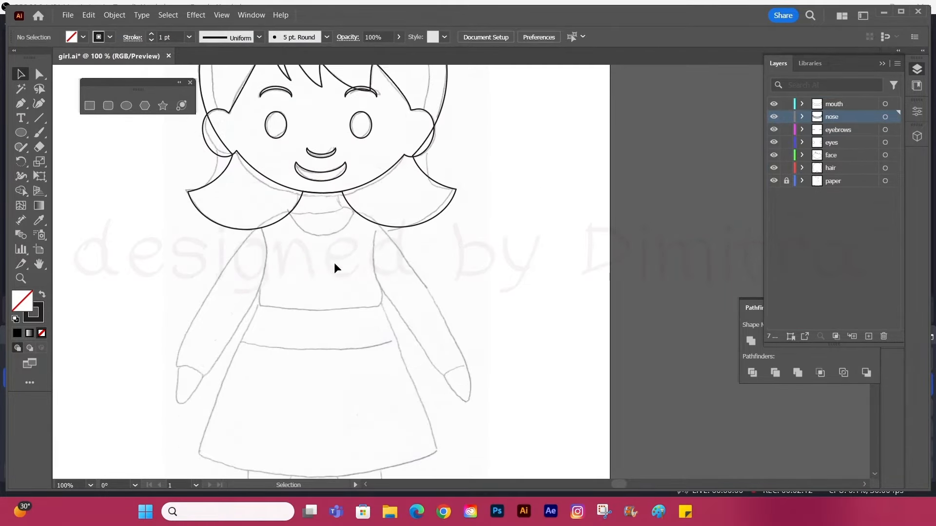
{"action": "scroll", "coordinate": [324, 230], "scroll_direction": "up", "scroll_amount": 2}
{"action": "scroll", "coordinate": [282, 288], "scroll_direction": "down", "scroll_amount": 3}
{"action": "scroll", "coordinate": [313, 188], "scroll_direction": "up", "scroll_amount": 4}
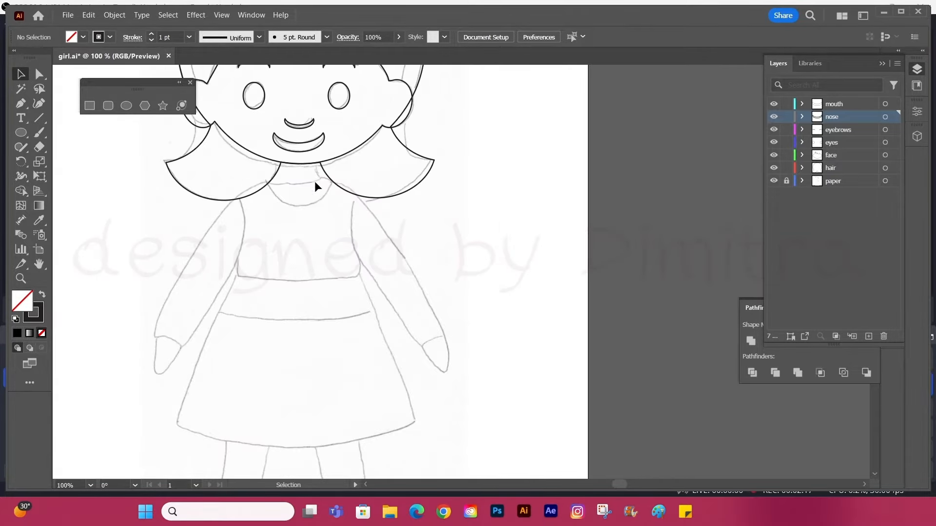
{"action": "scroll", "coordinate": [519, 332], "scroll_direction": "up", "scroll_amount": 1}
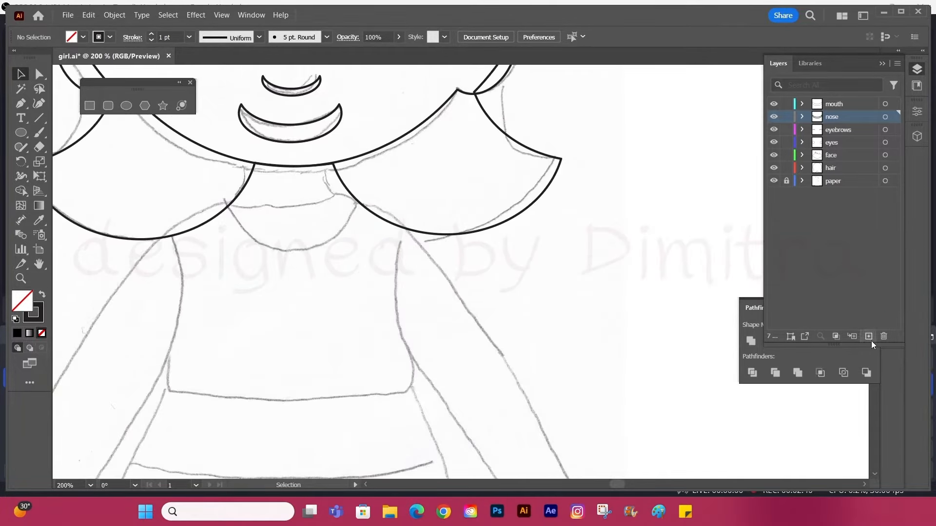
{"action": "left_click", "coordinate": [868, 336]}
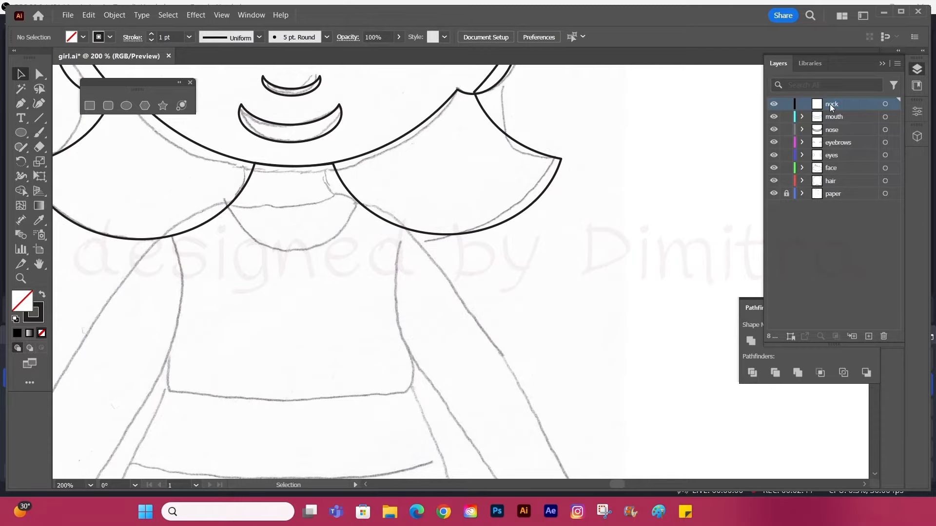
- Draw a wide ellipse over the sketched neck, spanning from the chin down to the neckline
{"action": "scroll", "coordinate": [278, 194], "scroll_direction": "up", "scroll_amount": 2}
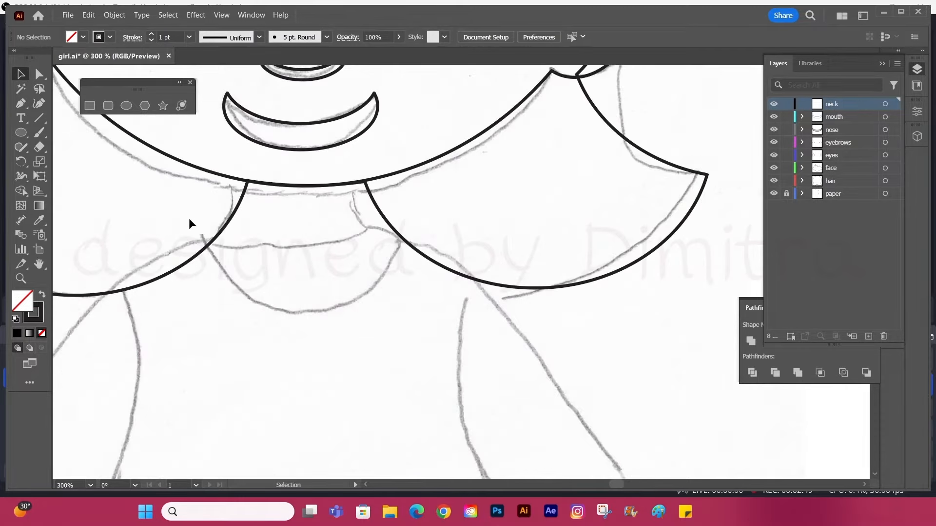
{"action": "key", "text": "l"}
{"action": "left_click_drag", "start_coordinate": [191, 162], "coordinate": [414, 247]}
{"action": "key", "text": "v"}
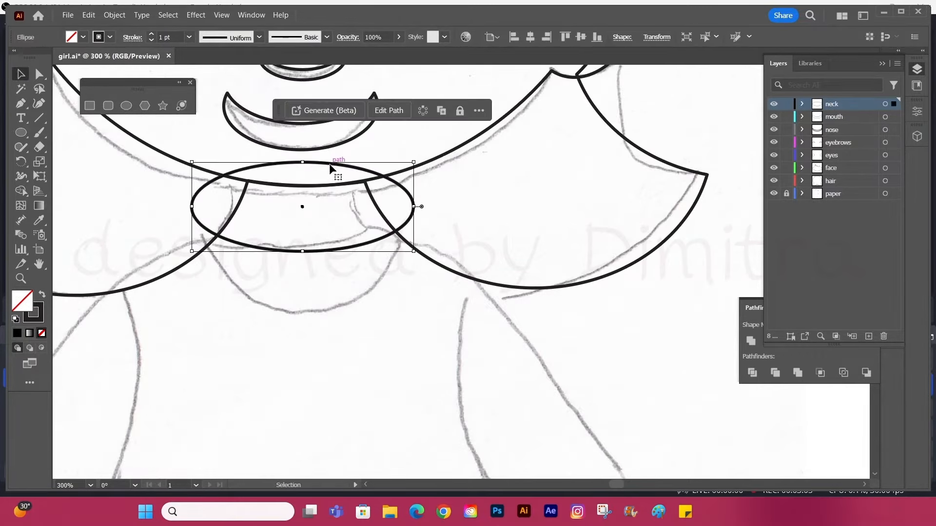
{"action": "left_click_drag", "start_coordinate": [326, 167], "coordinate": [320, 167]}
- Select the neck ellipse together with the hair shape and center them horizontally on each other
{"action": "scroll", "coordinate": [309, 176], "scroll_direction": "down", "scroll_amount": 3}
{"action": "scroll", "coordinate": [347, 297], "scroll_direction": "up", "scroll_amount": 1}
{"action": "left_click", "coordinate": [314, 266]}
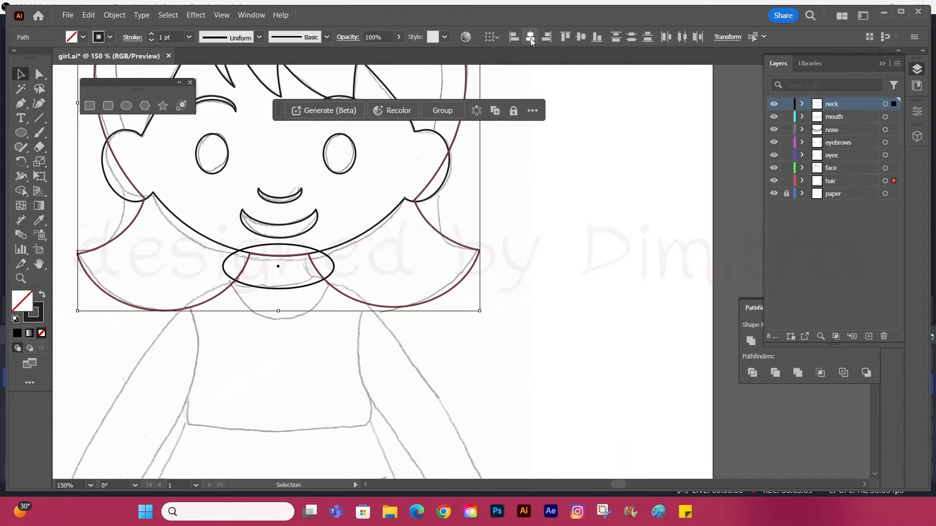
{"action": "scroll", "coordinate": [314, 264], "scroll_direction": "up", "scroll_amount": 2}
{"action": "left_click", "coordinate": [375, 253]}
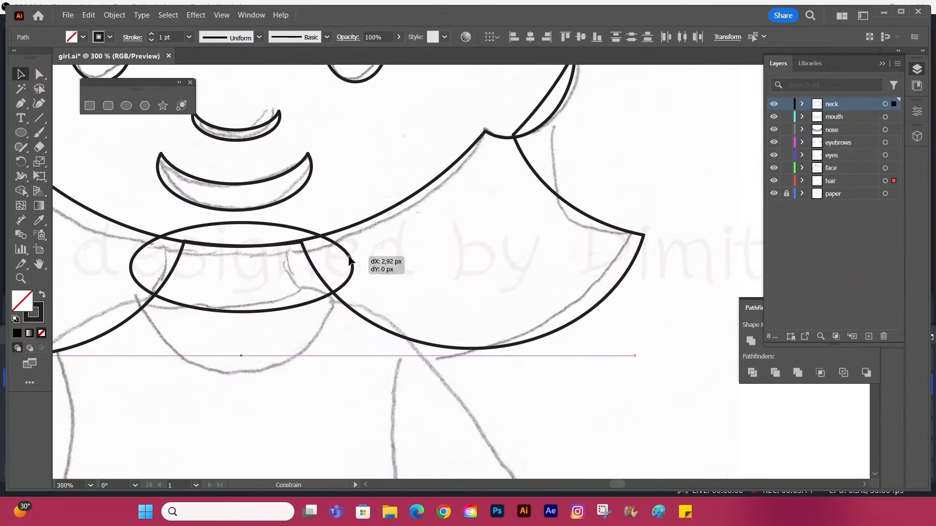
- Widen the neck ellipse evenly on both sides and move the neck layer directly below the hair layer
{"action": "left_click", "coordinate": [306, 303]}
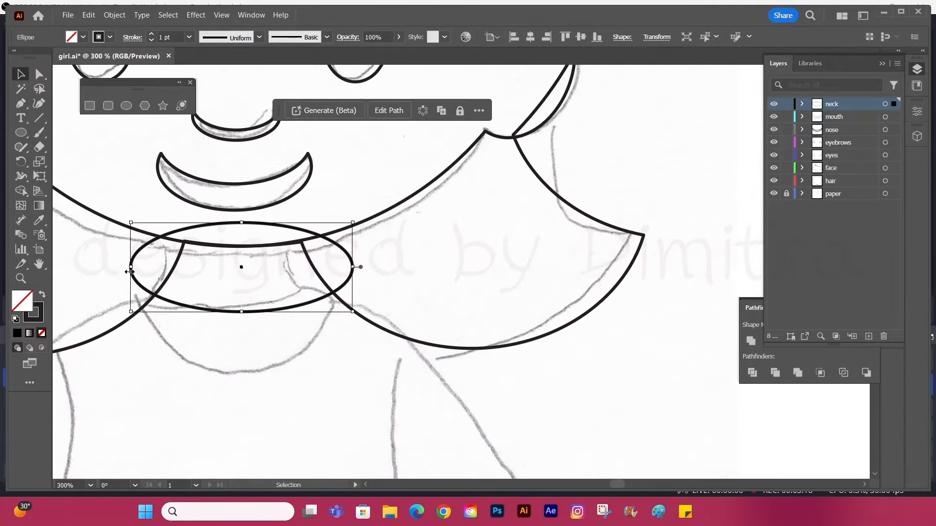
{"action": "left_click_drag", "start_coordinate": [130, 271], "coordinate": [73, 267]}
{"action": "left_click_drag", "start_coordinate": [845, 111], "coordinate": [839, 188]}
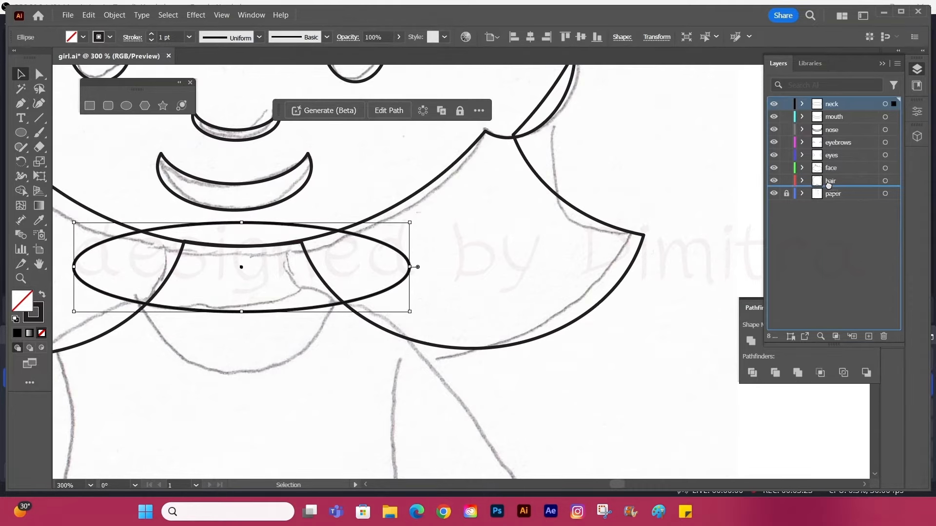
{"action": "left_click", "coordinate": [240, 265]}
- Add a new layer named dress and move it between the neck and paper layers
{"action": "scroll", "coordinate": [240, 265], "scroll_direction": "down", "scroll_amount": 4}
{"action": "scroll", "coordinate": [225, 270], "scroll_direction": "up", "scroll_amount": 1}
{"action": "scroll", "coordinate": [229, 273], "scroll_direction": "up", "scroll_amount": 2}
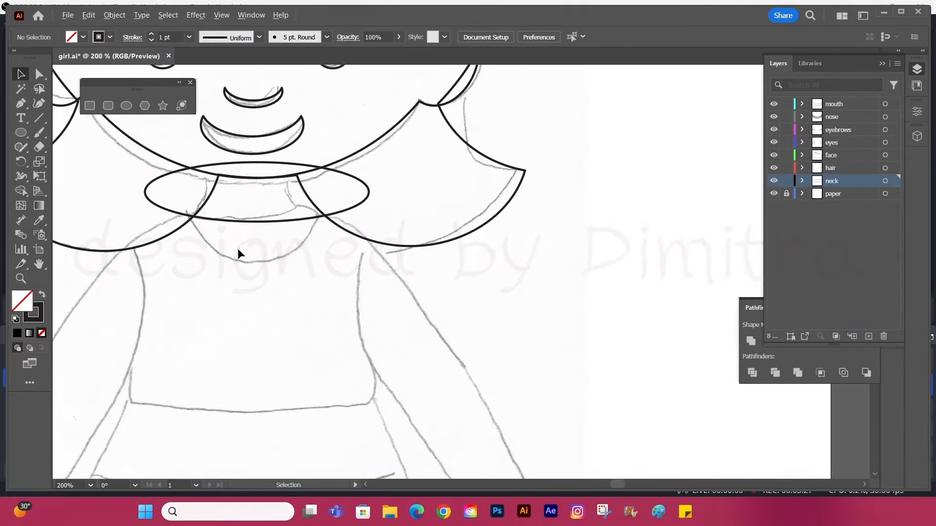
{"action": "left_click", "coordinate": [829, 107]}
{"action": "scroll", "coordinate": [356, 317], "scroll_direction": "down", "scroll_amount": 2}
{"action": "scroll", "coordinate": [402, 292], "scroll_direction": "down", "scroll_amount": 1}
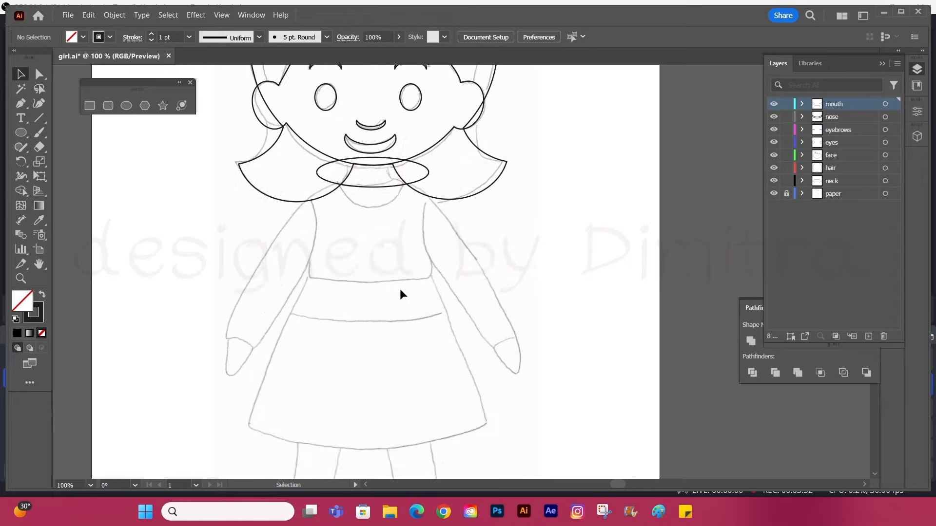
{"action": "scroll", "coordinate": [547, 271], "scroll_direction": "up", "scroll_amount": 1}
{"action": "scroll", "coordinate": [551, 273], "scroll_direction": "down", "scroll_amount": 3}
{"action": "scroll", "coordinate": [622, 270], "scroll_direction": "up", "scroll_amount": 1}
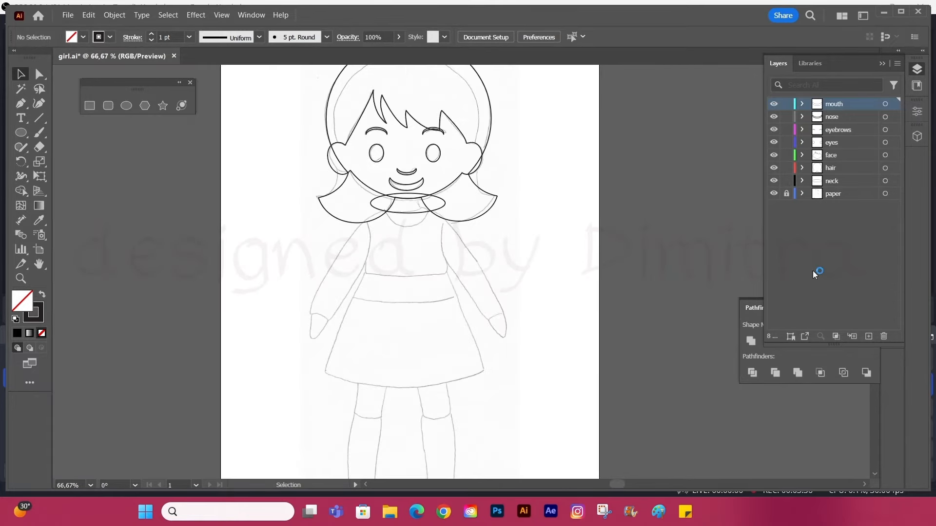
{"action": "key", "text": "ctrl+l"}
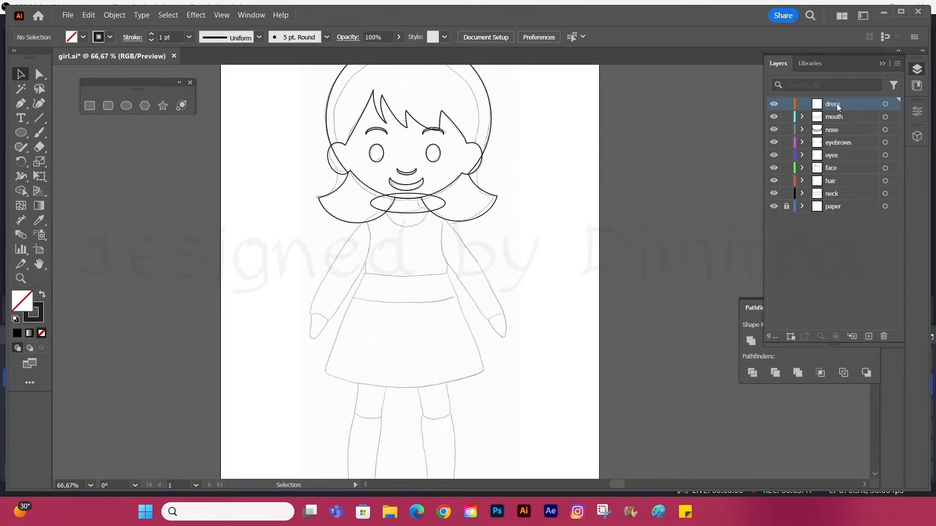
{"action": "left_click_drag", "start_coordinate": [839, 107], "coordinate": [825, 194]}
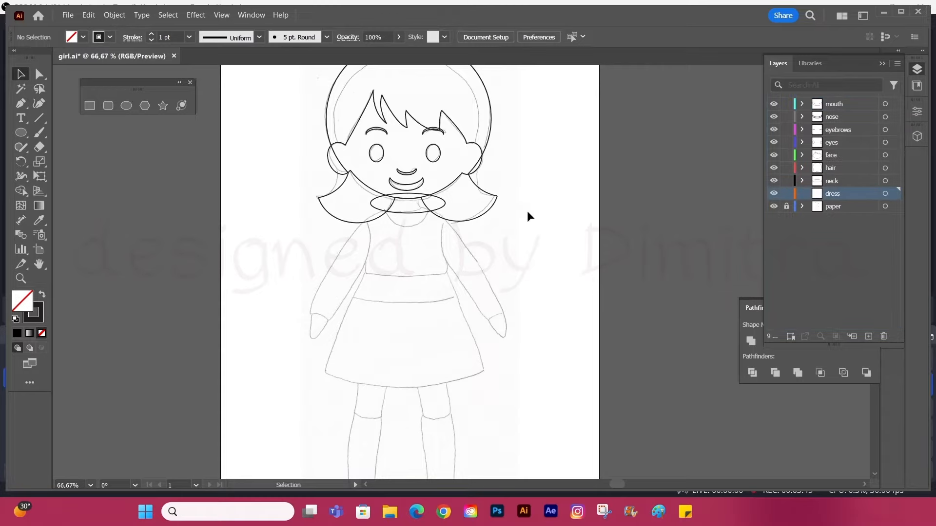
- Draw a rectangle over the sketched torso from the waist seam up to the neck and round its corners strongly
{"action": "scroll", "coordinate": [529, 213], "scroll_direction": "up", "scroll_amount": 3}
{"action": "scroll", "coordinate": [339, 232], "scroll_direction": "down", "scroll_amount": 1}
{"action": "key", "text": "m"}
{"action": "left_click_drag", "start_coordinate": [465, 365], "coordinate": [463, 365]}
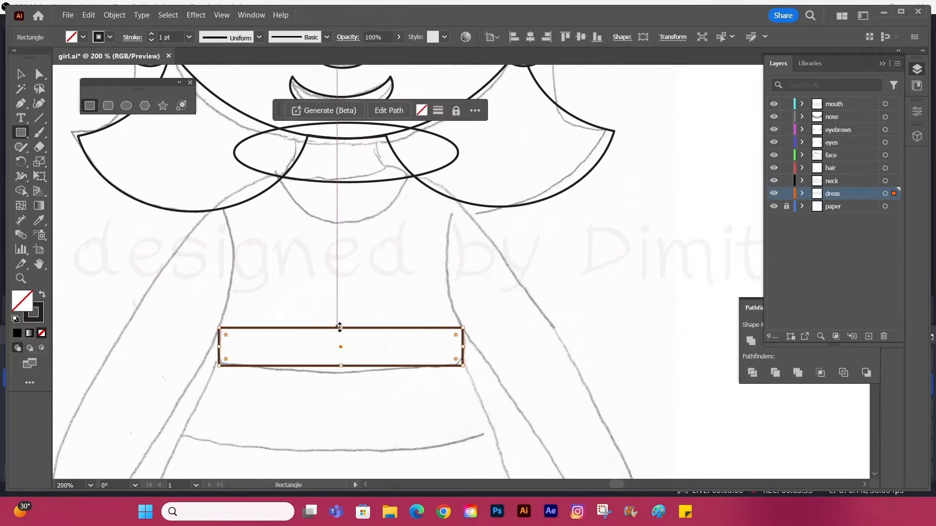
{"action": "left_click_drag", "start_coordinate": [341, 328], "coordinate": [341, 168]}
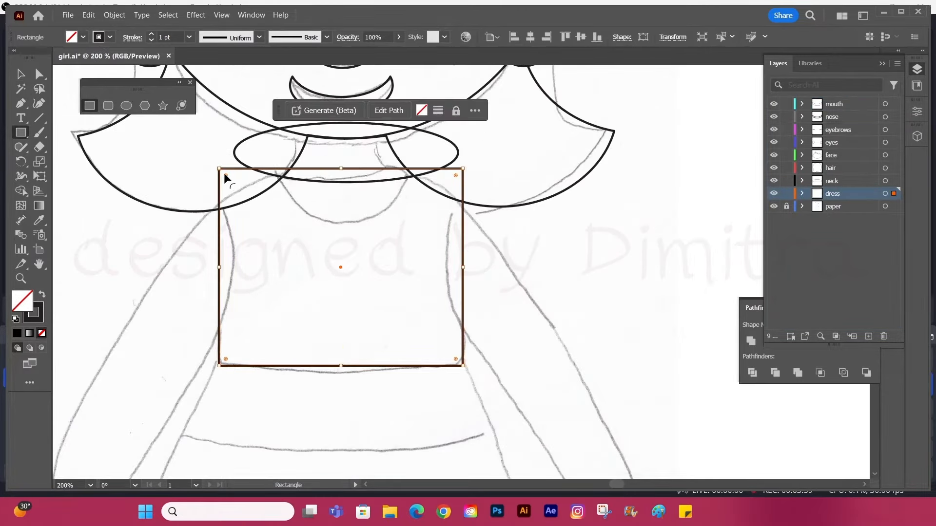
{"action": "left_click_drag", "start_coordinate": [224, 172], "coordinate": [306, 216]}
{"action": "left_click_drag", "start_coordinate": [341, 366], "coordinate": [340, 373]}
{"action": "mouse_move", "coordinate": [219, 270]}
{"action": "left_mouse_down"}
{"action": "mouse_move", "coordinate": [203, 270]}
{"action": "mouse_move", "coordinate": [218, 270]}
{"action": "left_mouse_up"}
{"action": "left_click_drag", "start_coordinate": [341, 374], "coordinate": [341, 367]}
- Draw a sharp-cornered rectangle over the lower half of the rounded torso shape and unite the two shapes
{"action": "left_click_drag", "start_coordinate": [219, 279], "coordinate": [463, 366]}
{"action": "left_click", "coordinate": [19, 74]}
{"action": "left_click", "coordinate": [742, 337]}
{"action": "left_click_drag", "start_coordinate": [413, 249], "coordinate": [476, 297]}
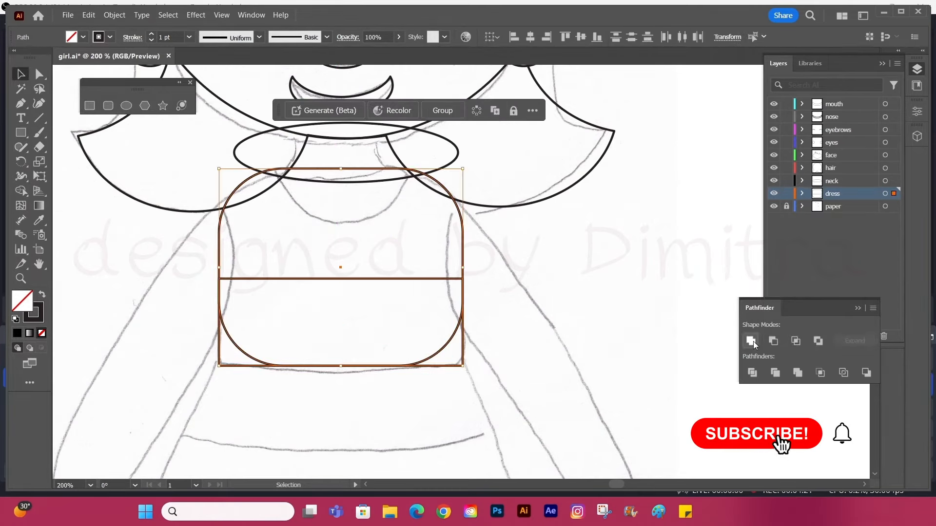
{"action": "left_click", "coordinate": [751, 341]}
{"action": "left_click", "coordinate": [585, 290]}
- Move the dress layer above the hair layer, directly below the face layer
{"action": "scroll", "coordinate": [407, 229], "scroll_direction": "down", "scroll_amount": 1}
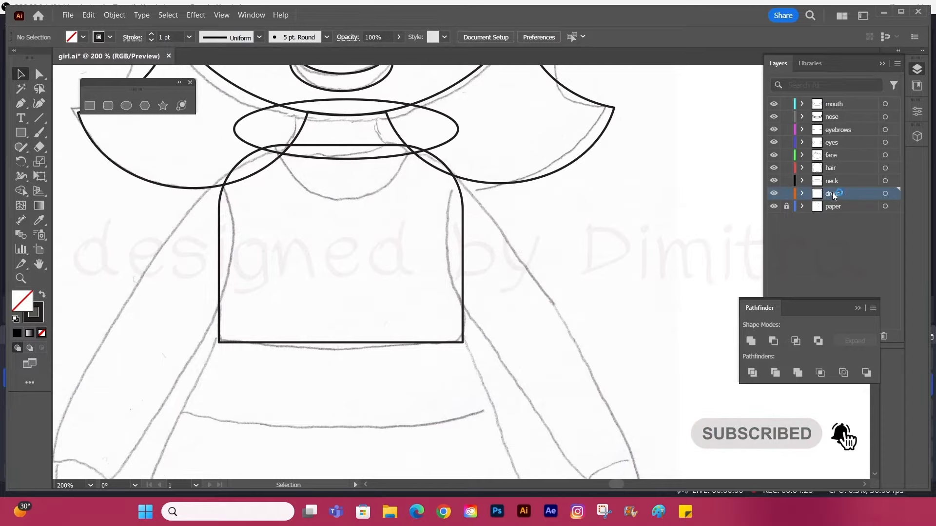
{"action": "left_click_drag", "start_coordinate": [834, 195], "coordinate": [833, 163]}
{"action": "scroll", "coordinate": [303, 238], "scroll_direction": "down", "scroll_amount": 1}
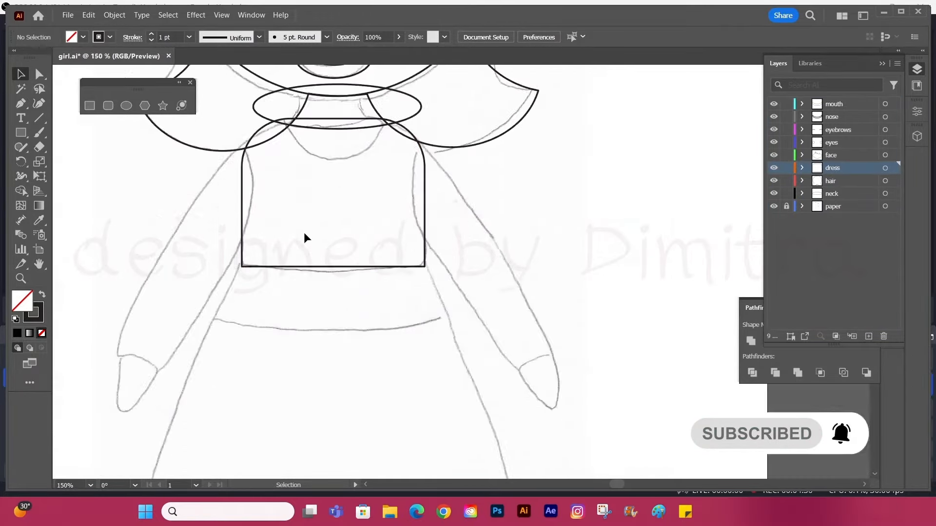
- Draw a rectangle below the torso for the waistband and spread its bottom corners outward to match the sketch
{"action": "scroll", "coordinate": [305, 237], "scroll_direction": "up", "scroll_amount": 1}
{"action": "left_click_drag", "start_coordinate": [212, 248], "coordinate": [456, 324]}
{"action": "key", "text": "a"}
{"action": "left_click_drag", "start_coordinate": [213, 324], "coordinate": [176, 318]}
{"action": "left_click_drag", "start_coordinate": [456, 326], "coordinate": [490, 317]}
{"action": "key", "text": "v"}
- Try to round the corners of the waistband trapezoid
{"action": "key", "text": "a"}
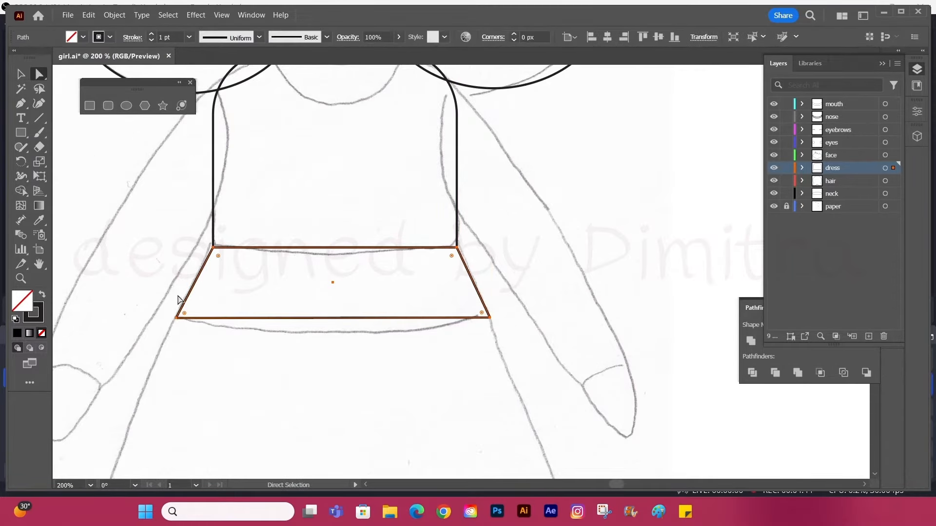
{"action": "left_click_drag", "start_coordinate": [184, 314], "coordinate": [249, 293]}
{"action": "key", "text": "ctrl+z"}
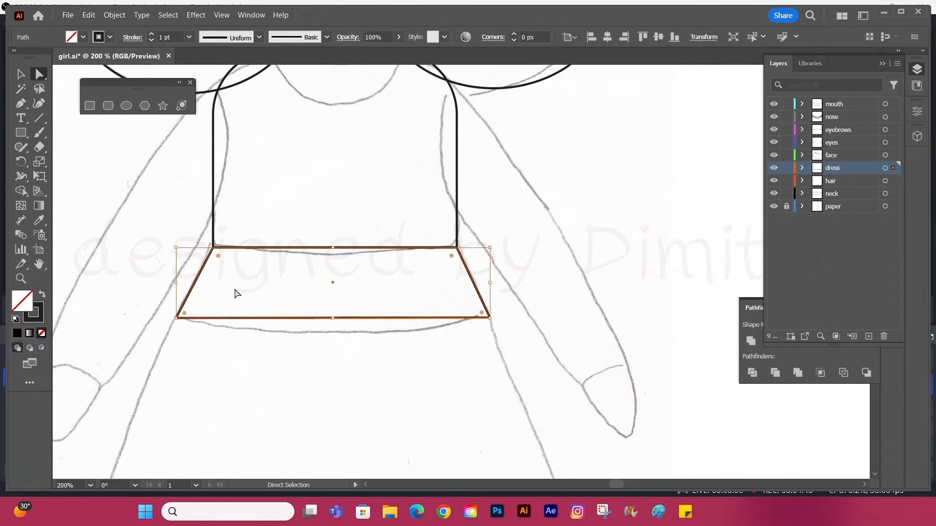
{"action": "double_click", "coordinate": [217, 256]}
{"action": "left_click", "coordinate": [435, 286]}
{"action": "key", "text": "v"}
{"action": "left_click", "coordinate": [207, 343]}
- Add an anchor point at the middle of the waistband's bottom edge
{"action": "scroll", "coordinate": [206, 343], "scroll_direction": "down", "scroll_amount": 3}
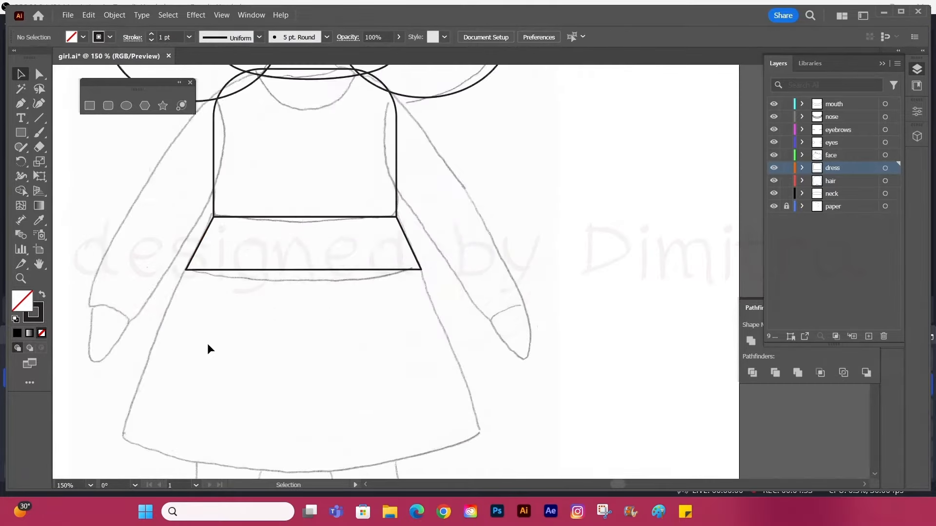
{"action": "left_click", "coordinate": [293, 211]}
{"action": "left_click", "coordinate": [39, 74]}
{"action": "left_click", "coordinate": [302, 209]}
{"action": "left_click", "coordinate": [303, 211]}
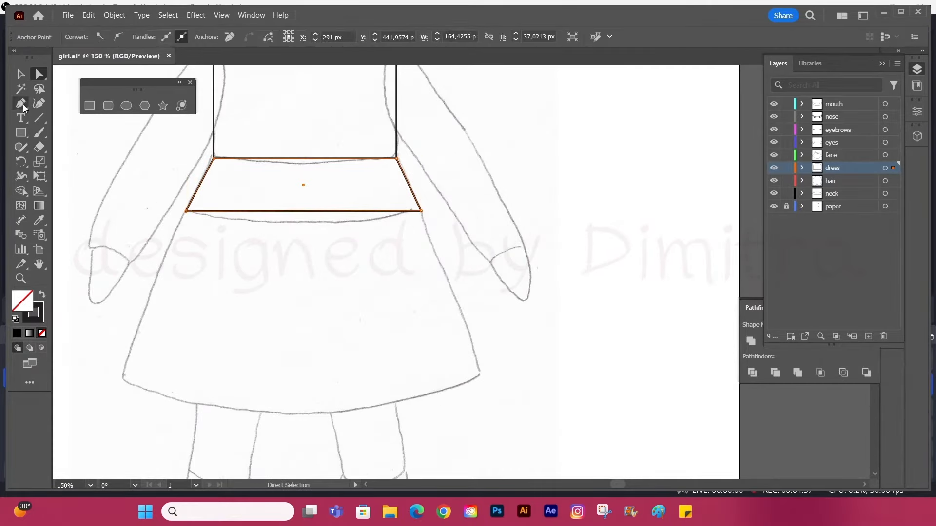
{"action": "left_click_drag", "start_coordinate": [22, 107], "coordinate": [59, 117]}
{"action": "left_click", "coordinate": [303, 211]}
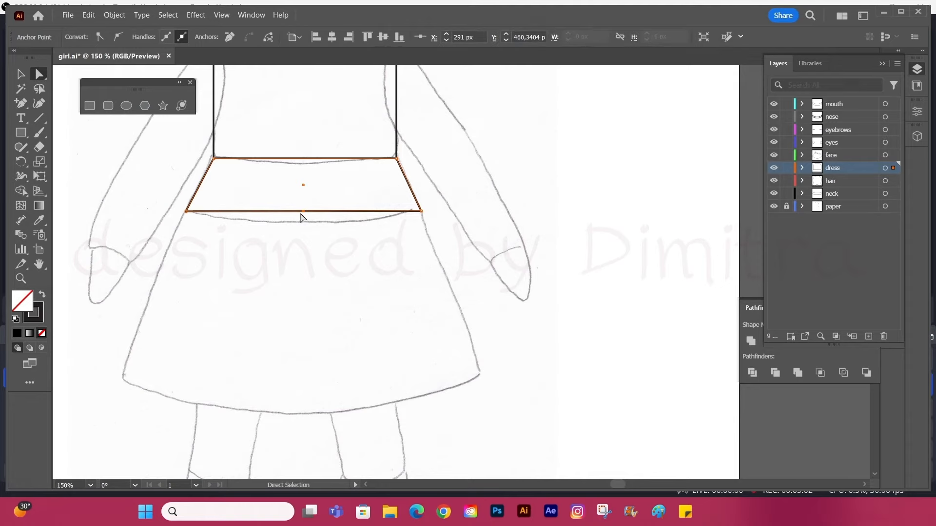
- Pull the waistband's bottom midpoint down to the sketched curve and round that corner
{"action": "left_click_drag", "start_coordinate": [303, 212], "coordinate": [305, 223]}
{"action": "key", "text": "ctrl+z"}
{"action": "left_click_drag", "start_coordinate": [305, 210], "coordinate": [303, 188]}
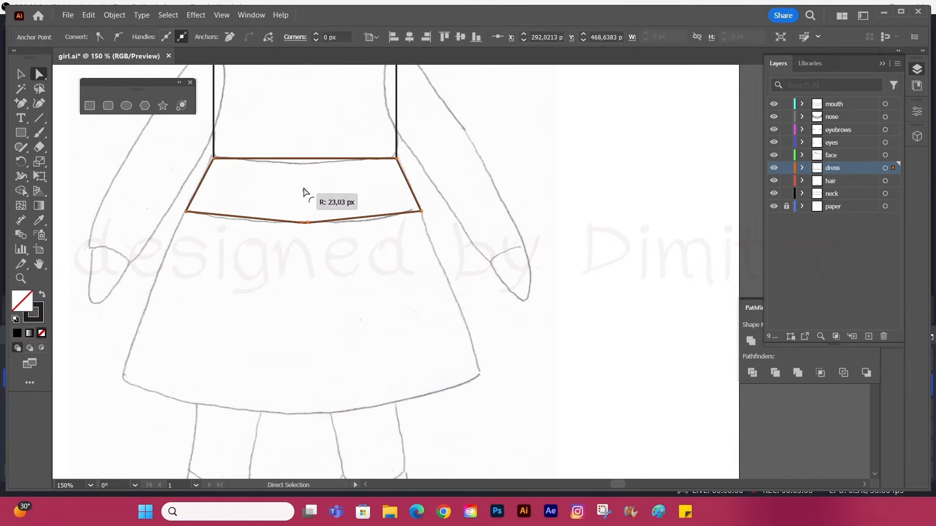
{"action": "left_click_drag", "start_coordinate": [371, 3], "coordinate": [302, 291]}
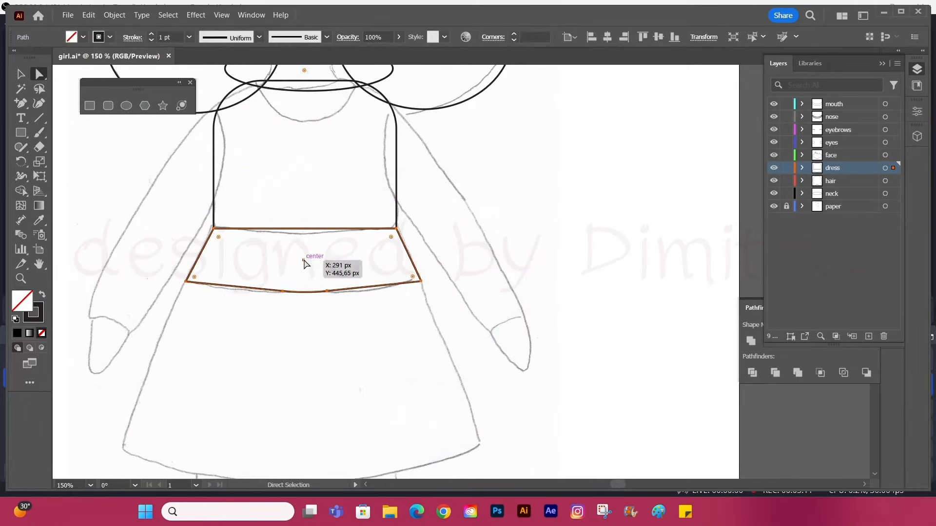
{"action": "left_click", "coordinate": [327, 292]}
{"action": "left_click", "coordinate": [301, 319]}
- Hide the paper layer briefly to check the traced outlines and show it again
{"action": "scroll", "coordinate": [301, 319], "scroll_direction": "down", "scroll_amount": 2}
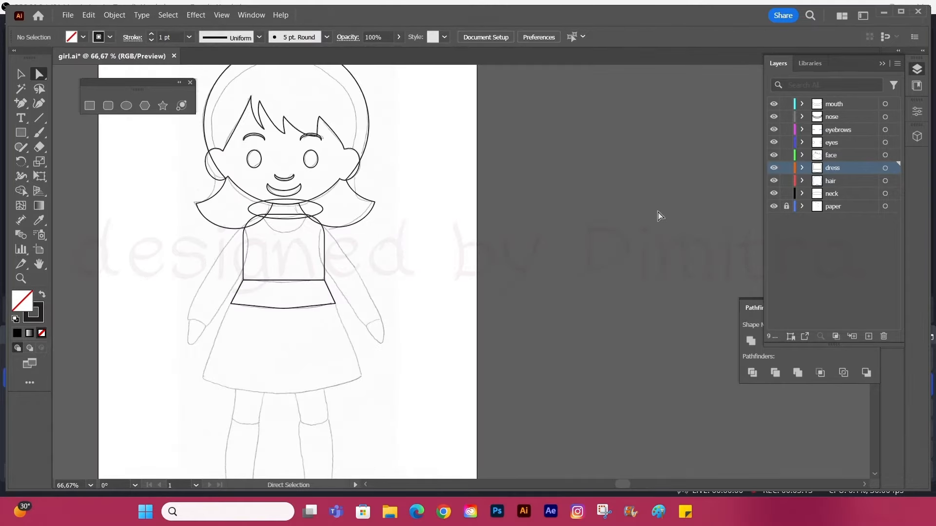
{"action": "left_click", "coordinate": [774, 208]}
{"action": "left_click", "coordinate": [773, 207]}
{"action": "scroll", "coordinate": [335, 354], "scroll_direction": "up", "scroll_amount": 2}
{"action": "scroll", "coordinate": [324, 355], "scroll_direction": "down", "scroll_amount": 2}
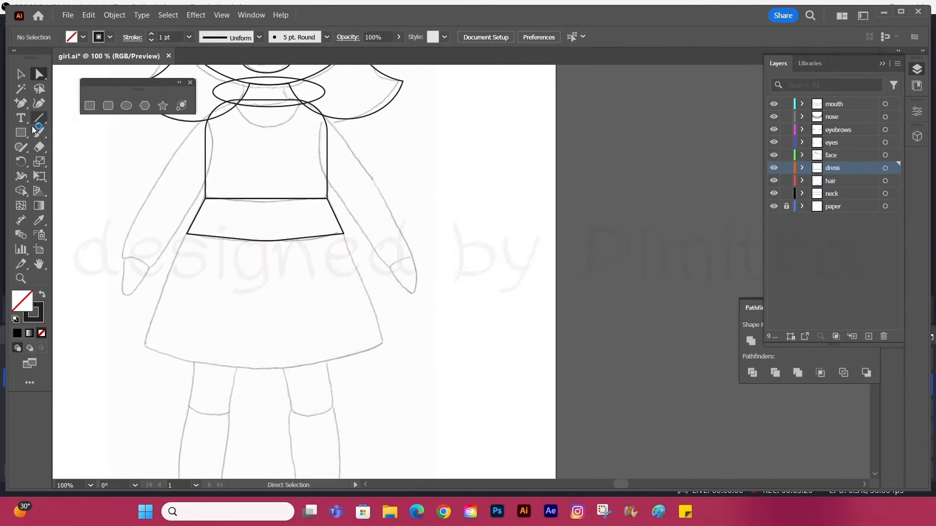
- Draw a rectangle from the waistband down to the skirt hem and spread its bottom corners to the sketched skirt sides
{"action": "left_click_drag", "start_coordinate": [187, 235], "coordinate": [344, 262]}
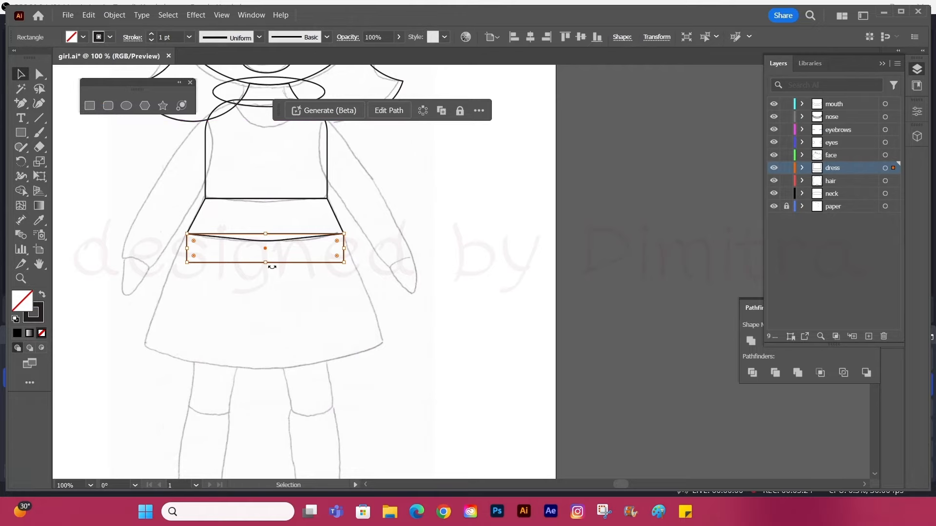
{"action": "left_click_drag", "start_coordinate": [265, 263], "coordinate": [270, 345]}
{"action": "key", "text": "a"}
{"action": "left_click_drag", "start_coordinate": [187, 345], "coordinate": [143, 344]}
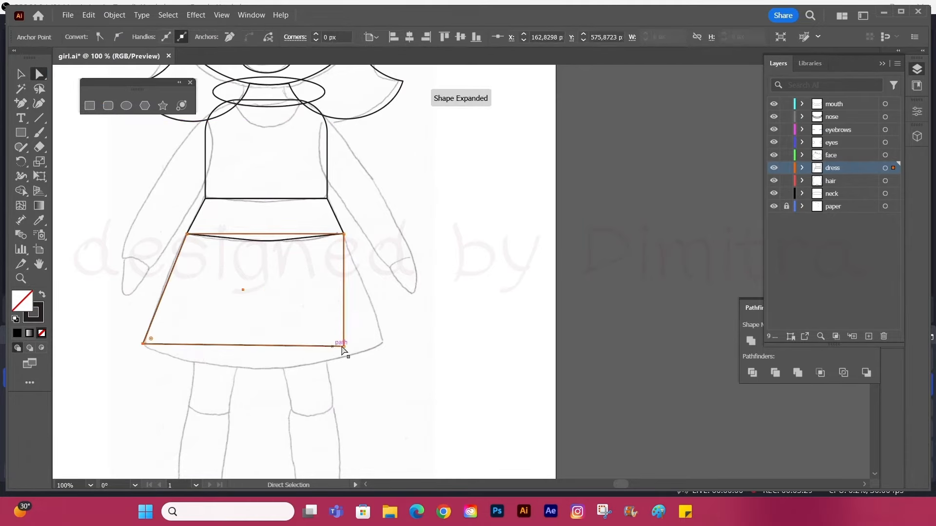
{"action": "left_click_drag", "start_coordinate": [342, 347], "coordinate": [385, 343]}
- Draw a flat ellipse along the skirt hem and resize it to the skirt's full width and the sketched hem curve
{"action": "left_click", "coordinate": [108, 105]}
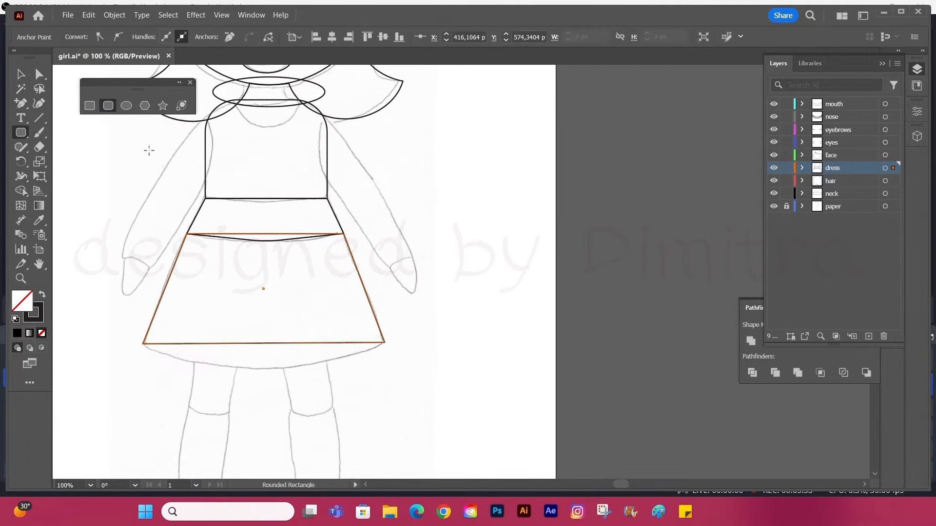
{"action": "left_click_drag", "start_coordinate": [144, 342], "coordinate": [376, 371]}
{"action": "key", "text": "v"}
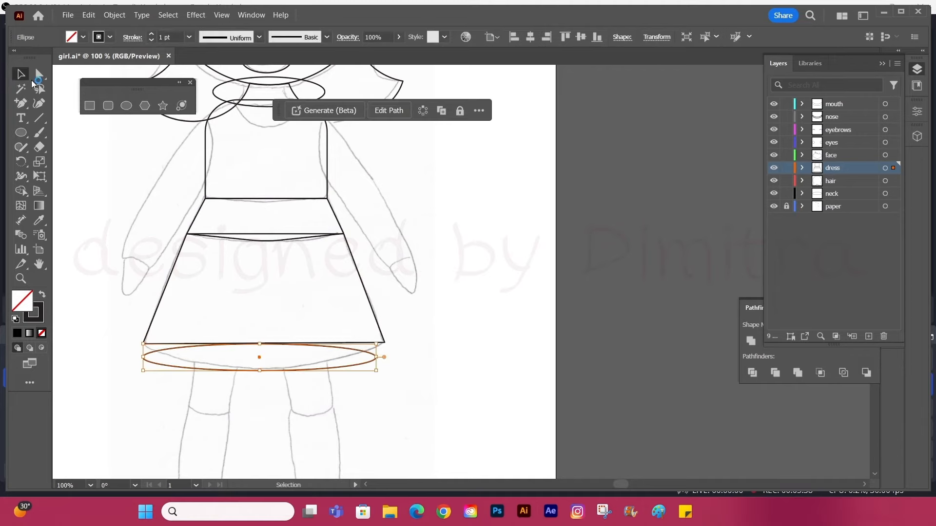
{"action": "left_click_drag", "start_coordinate": [259, 344], "coordinate": [264, 316]}
{"action": "left_click_drag", "start_coordinate": [376, 344], "coordinate": [385, 344]}
{"action": "left_click_drag", "start_coordinate": [143, 343], "coordinate": [143, 344]}
{"action": "left_click_drag", "start_coordinate": [263, 371], "coordinate": [263, 367]}
- Unite the hem ellipse with the skirt trapezoid into one shape
{"action": "left_click", "coordinate": [378, 325], "text": "shift"}
{"action": "left_click", "coordinate": [750, 342]}
{"action": "left_click", "coordinate": [335, 308]}
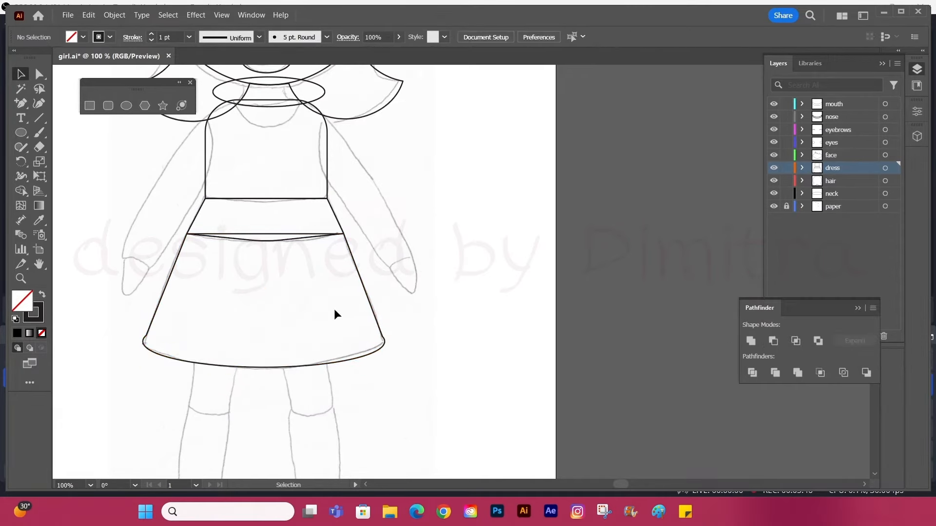
{"action": "key", "text": "ctrl+z"}
{"action": "left_click", "coordinate": [750, 341]}
- Hide the paper layer to check the skirt outline without the sketch, and show it again
{"action": "left_click", "coordinate": [774, 206]}
{"action": "left_click", "coordinate": [452, 343]}
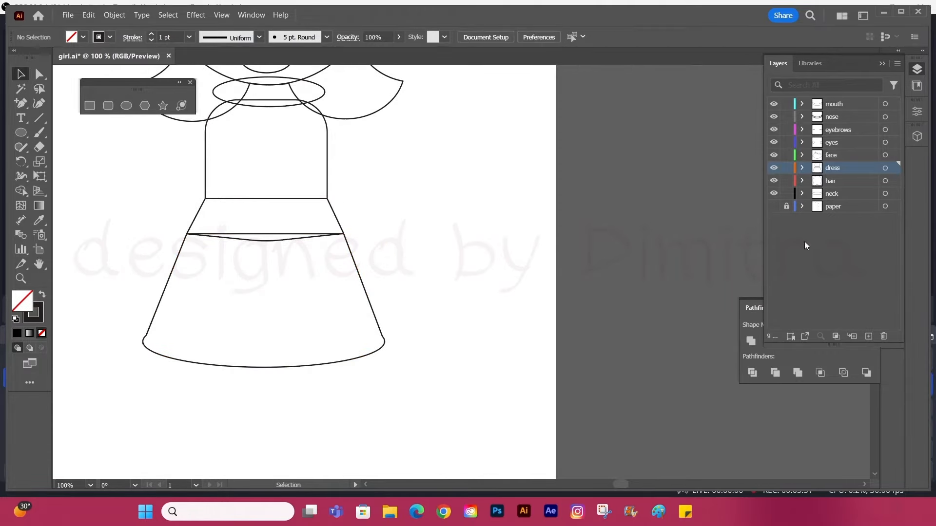
{"action": "left_click", "coordinate": [774, 206]}
- Move the waistband path to the top of the dress layer, above the skirt
{"action": "left_click", "coordinate": [261, 235]}
{"action": "scroll", "coordinate": [263, 235], "scroll_direction": "up", "scroll_amount": 1}
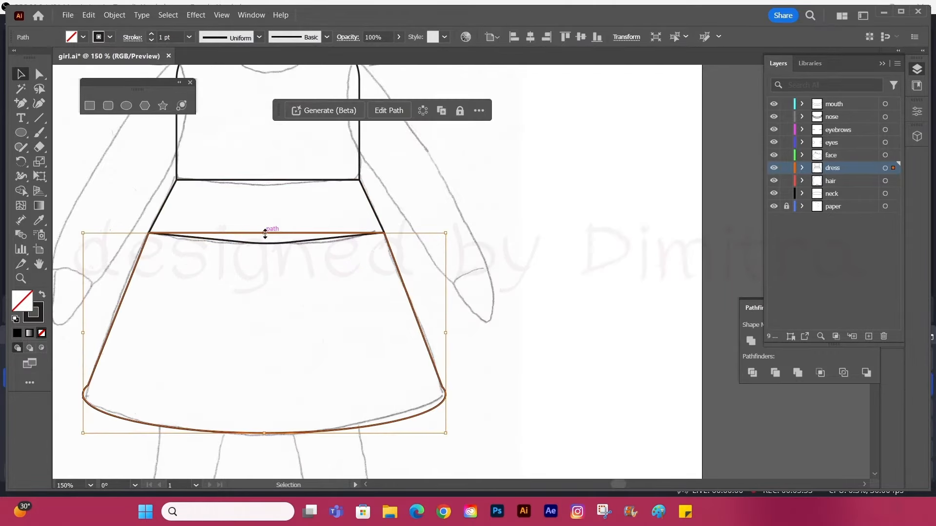
{"action": "left_click", "coordinate": [259, 244]}
{"action": "left_click", "coordinate": [802, 168]}
{"action": "left_click_drag", "start_coordinate": [847, 194], "coordinate": [846, 177]}
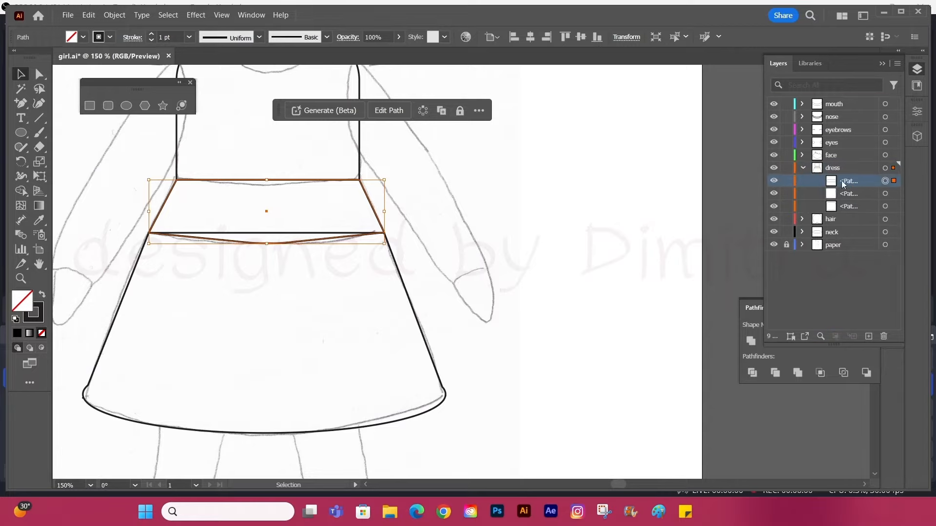
- Collapse the dress layer and add a new layer named hands above the mouth layer
{"action": "left_click", "coordinate": [541, 253]}
{"action": "scroll", "coordinate": [283, 274], "scroll_direction": "down", "scroll_amount": 3}
{"action": "scroll", "coordinate": [282, 278], "scroll_direction": "up", "scroll_amount": 2}
{"action": "left_click", "coordinate": [802, 168]}
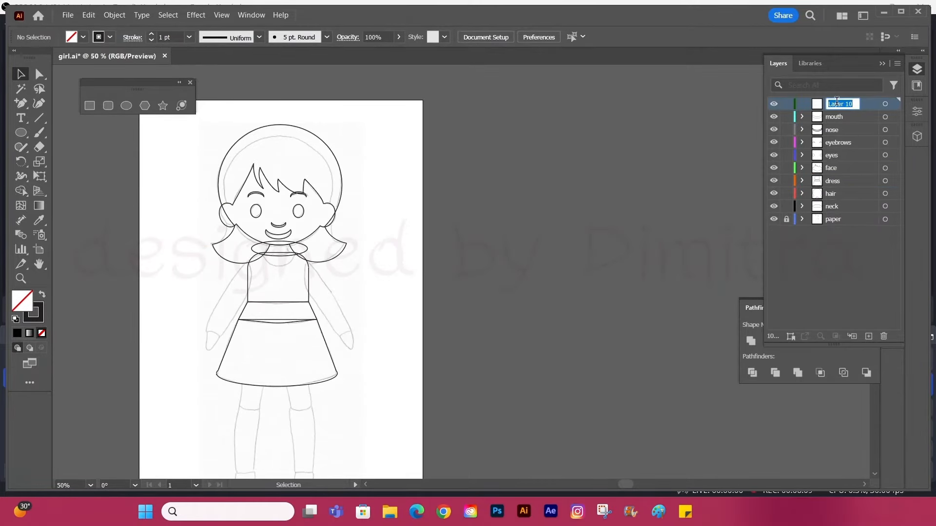
{"action": "scroll", "coordinate": [236, 290], "scroll_direction": "up", "scroll_amount": 1}
{"action": "scroll", "coordinate": [195, 219], "scroll_direction": "down", "scroll_amount": 1}
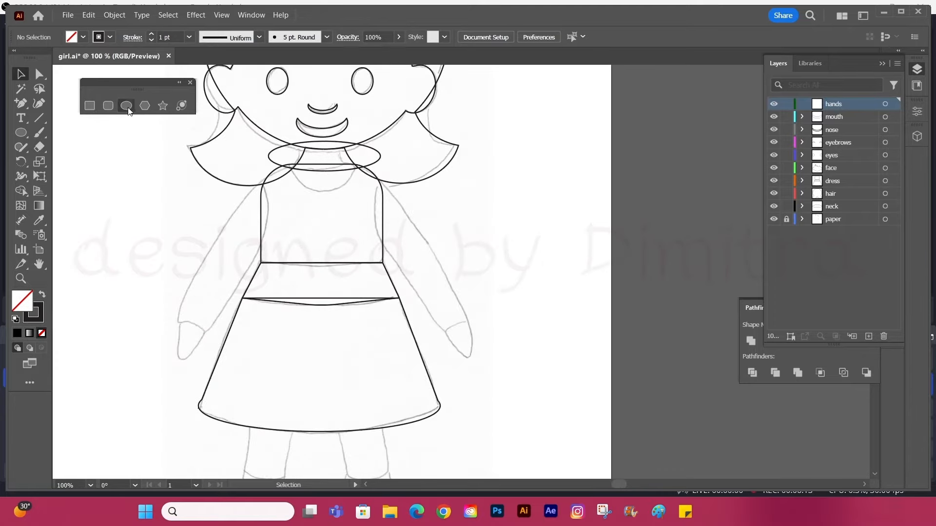
- Draw a tall ellipse for the left arm, then tilt, narrow, move and stretch it to fit the sketched sleeve
{"action": "left_click_drag", "start_coordinate": [210, 288], "coordinate": [215, 351]}
{"action": "left_click", "coordinate": [20, 74]}
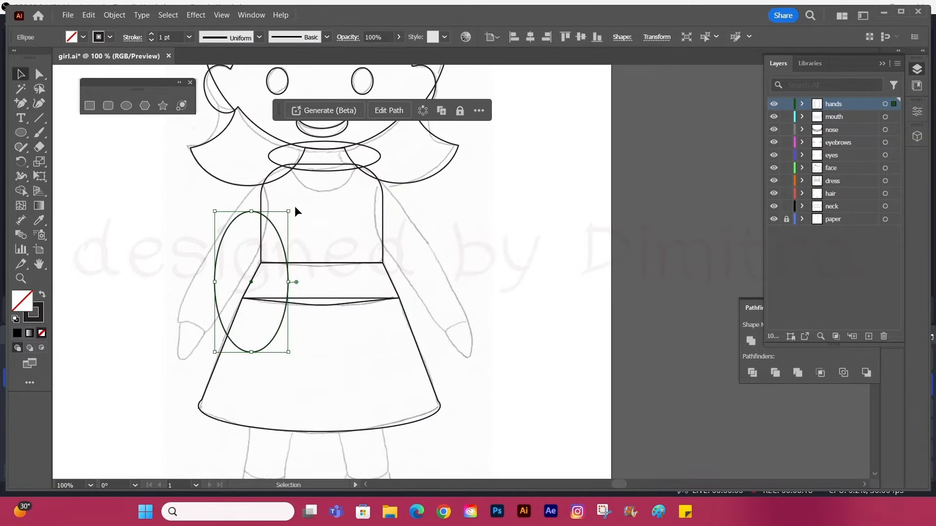
{"action": "left_click_drag", "start_coordinate": [293, 207], "coordinate": [332, 234]}
{"action": "left_click_drag", "start_coordinate": [223, 248], "coordinate": [214, 233]}
{"action": "left_click_drag", "start_coordinate": [275, 286], "coordinate": [244, 267]}
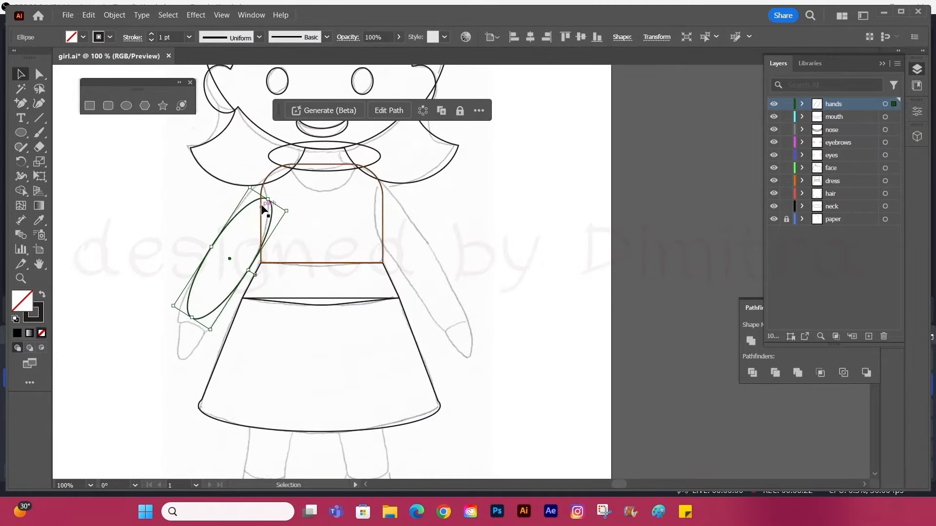
{"action": "left_click_drag", "start_coordinate": [268, 201], "coordinate": [298, 175]}
{"action": "left_click", "coordinate": [195, 316]}
- Draw a rectangle at the left sleeve's lower end, move its corners to fit the sketched cuff, and unite it with the arm ellipse
{"action": "scroll", "coordinate": [198, 318], "scroll_direction": "up", "scroll_amount": 1}
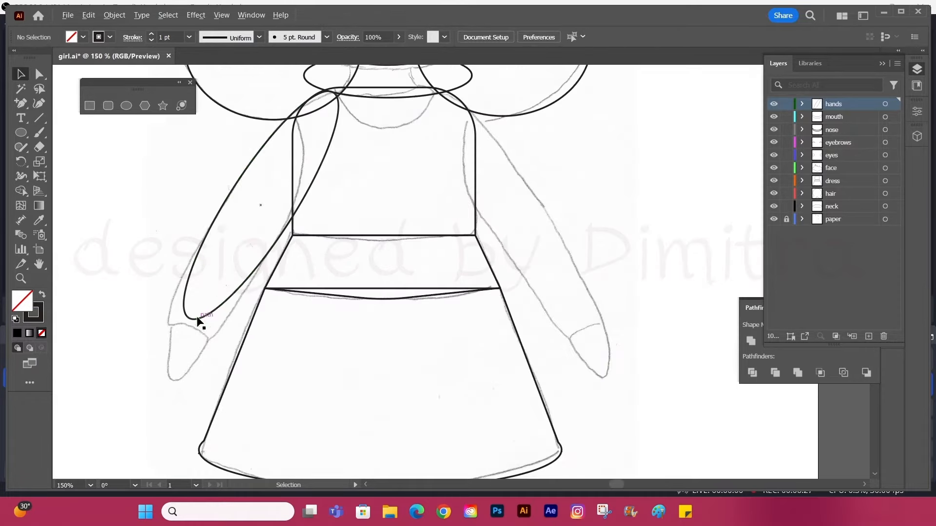
{"action": "left_click_drag", "start_coordinate": [168, 278], "coordinate": [232, 342]}
{"action": "key", "text": "a"}
{"action": "mouse_move", "coordinate": [168, 279]}
{"action": "left_mouse_down"}
{"action": "mouse_move", "coordinate": [201, 246]}
{"action": "mouse_move", "coordinate": [193, 267]}
{"action": "left_mouse_up"}
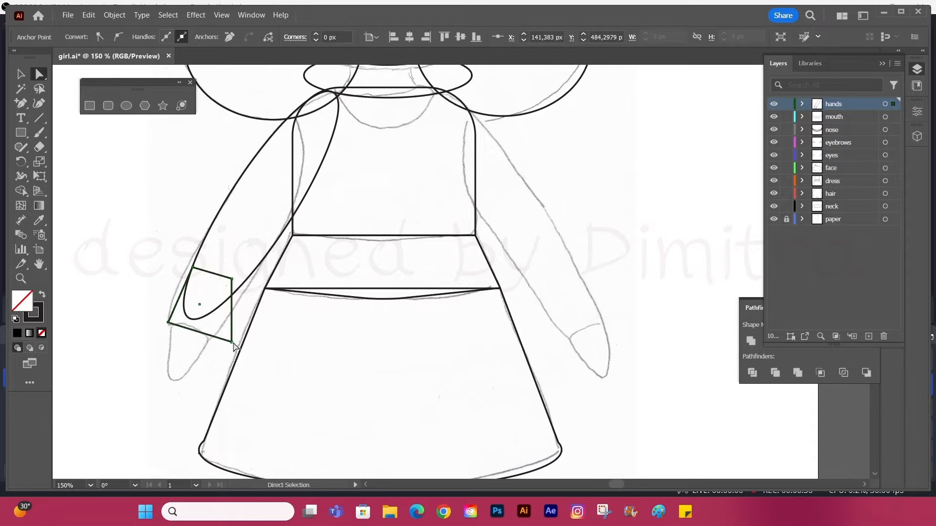
{"action": "left_click_drag", "start_coordinate": [232, 343], "coordinate": [211, 342]}
{"action": "left_click_drag", "start_coordinate": [232, 279], "coordinate": [261, 263]}
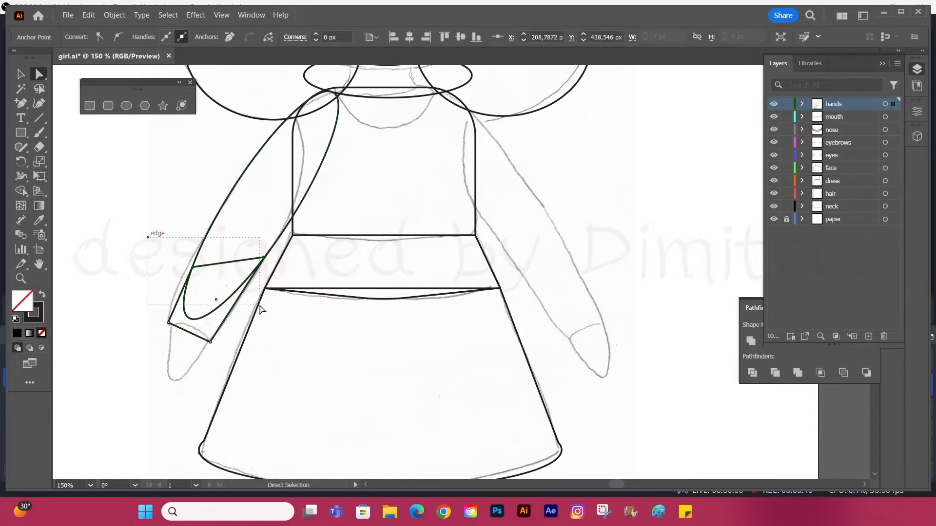
{"action": "left_click_drag", "start_coordinate": [260, 306], "coordinate": [260, 307]}
{"action": "left_click", "coordinate": [751, 341]}
{"action": "left_click", "coordinate": [645, 237]}
- Draw and tilt an ellipse for the left hand, then snap its side anchor points to the sleeve's two lower corners
{"action": "scroll", "coordinate": [170, 315], "scroll_direction": "up", "scroll_amount": 1}
{"action": "key", "text": "l"}
{"action": "scroll", "coordinate": [164, 306], "scroll_direction": "down", "scroll_amount": 1}
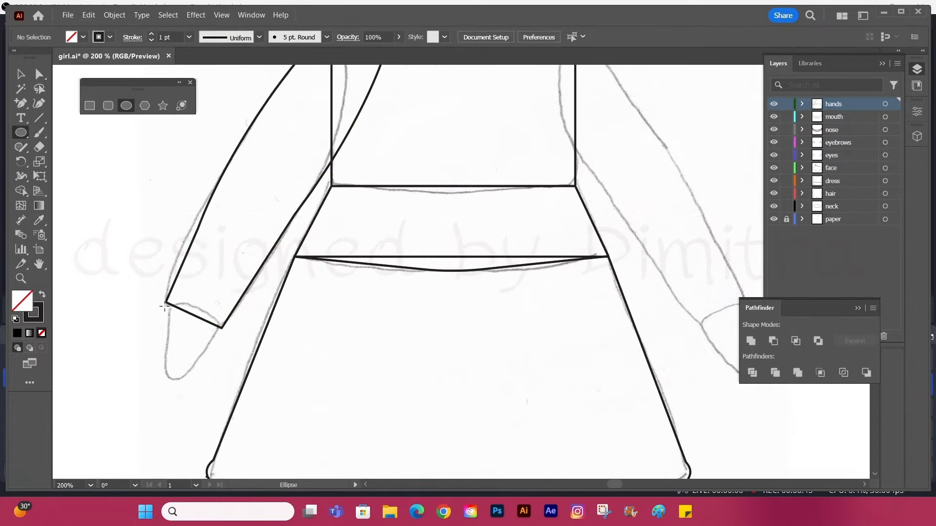
{"action": "left_click_drag", "start_coordinate": [206, 367], "coordinate": [218, 398]}
{"action": "key", "text": "v"}
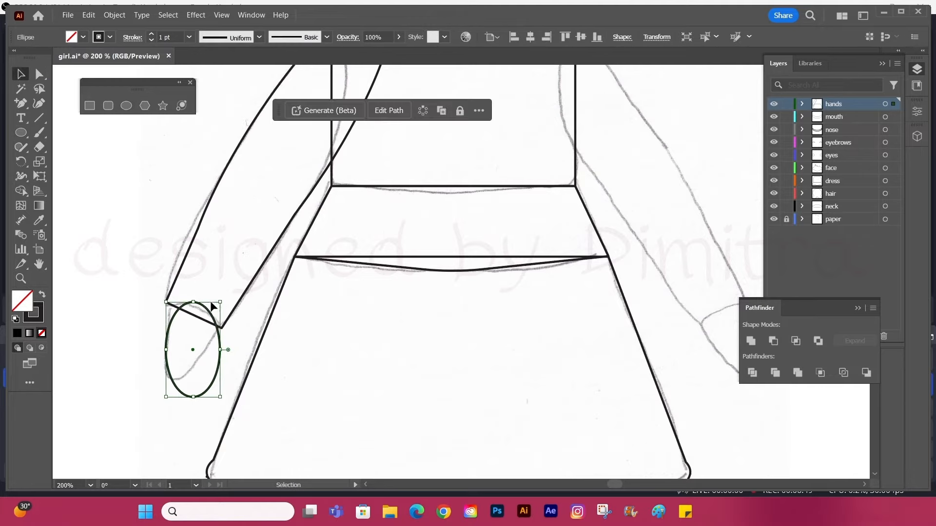
{"action": "left_click_drag", "start_coordinate": [215, 307], "coordinate": [225, 336]}
{"action": "key", "text": "a"}
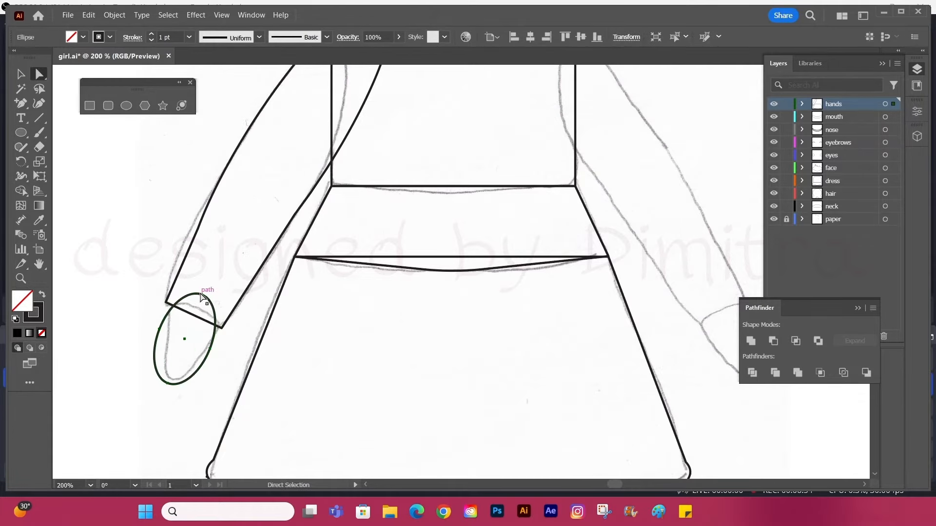
{"action": "left_click", "coordinate": [163, 328]}
{"action": "left_click_drag", "start_coordinate": [159, 328], "coordinate": [167, 303]}
{"action": "left_click_drag", "start_coordinate": [211, 349], "coordinate": [222, 328]}
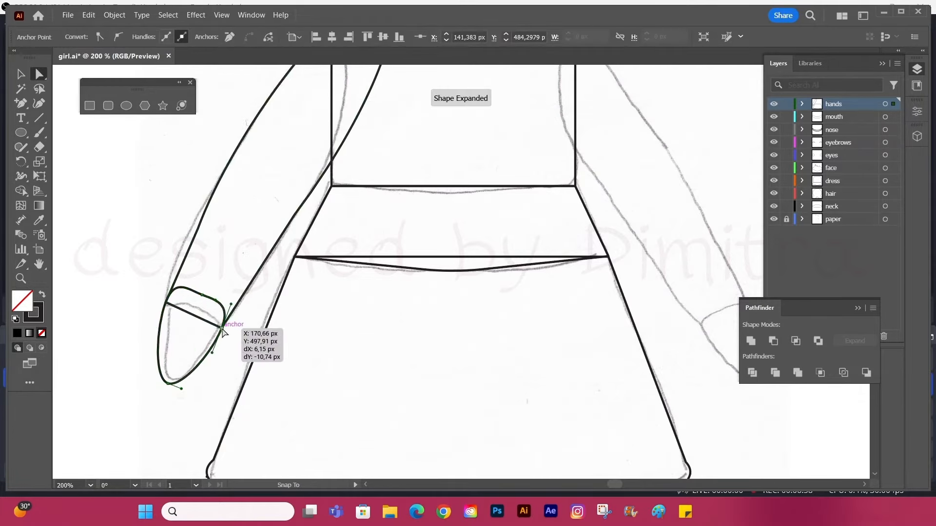
- Expand the hands layer and move the hand path below the sleeve in the stacking order
{"action": "left_click", "coordinate": [17, 74]}
{"action": "left_click", "coordinate": [802, 104]}
{"action": "left_click_drag", "start_coordinate": [836, 117], "coordinate": [837, 135]}
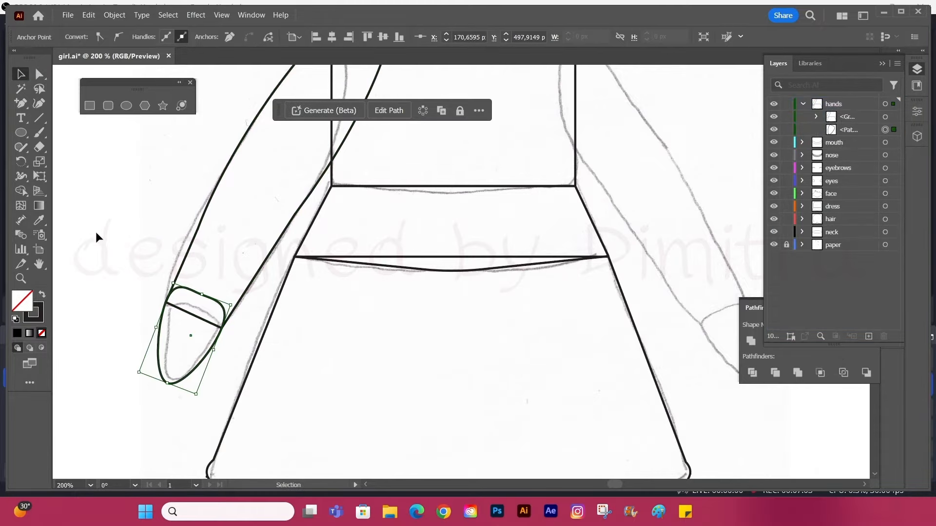
{"action": "left_click", "coordinate": [97, 235]}
{"action": "scroll", "coordinate": [167, 303], "scroll_direction": "down", "scroll_amount": 2}
- Duplicate the left sleeve and hand, reflect the copy, and position it over the sketched right arm
{"action": "left_click", "coordinate": [885, 117]}
{"action": "left_click", "coordinate": [177, 338], "text": "shift"}
{"action": "left_click_drag", "start_coordinate": [190, 325], "coordinate": [362, 323]}
{"action": "right_click", "coordinate": [361, 323]}
{"action": "mouse_move", "coordinate": [433, 253]}
{"action": "left_click", "coordinate": [520, 294]}
{"action": "key", "text": "Return"}
{"action": "left_click_drag", "start_coordinate": [429, 258], "coordinate": [431, 258]}
{"action": "scroll", "coordinate": [380, 166], "scroll_direction": "up", "scroll_amount": 3}
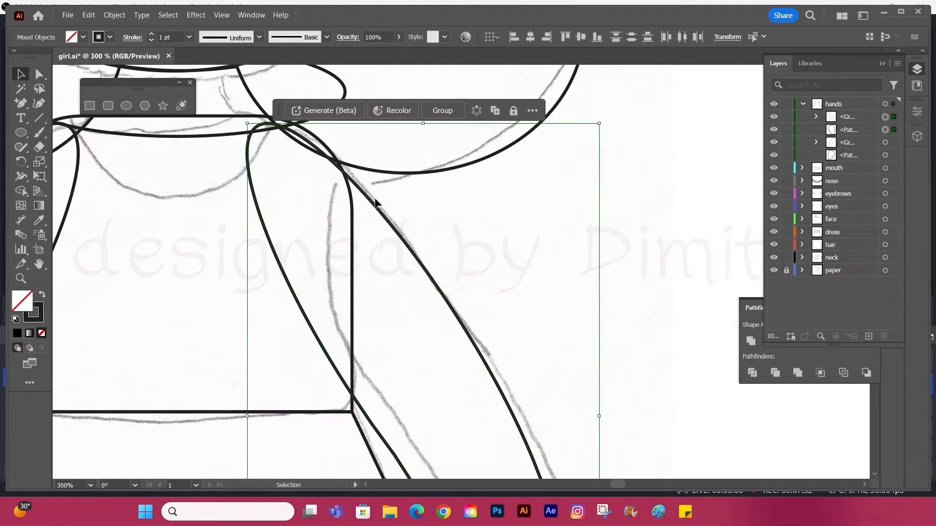
{"action": "left_click_drag", "start_coordinate": [379, 200], "coordinate": [387, 206]}
{"action": "left_click", "coordinate": [408, 247]}
{"action": "scroll", "coordinate": [409, 247], "scroll_direction": "down", "scroll_amount": 4}
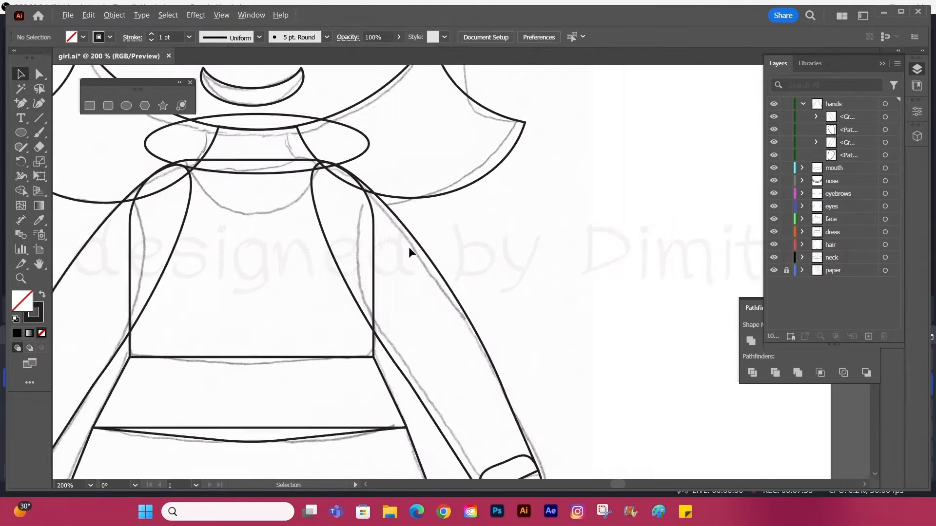
- Move the hands layer below the dress layer and add a new layer named legs above the neck layer
{"action": "left_click", "coordinate": [803, 104]}
{"action": "left_click_drag", "start_coordinate": [833, 104], "coordinate": [834, 187]}
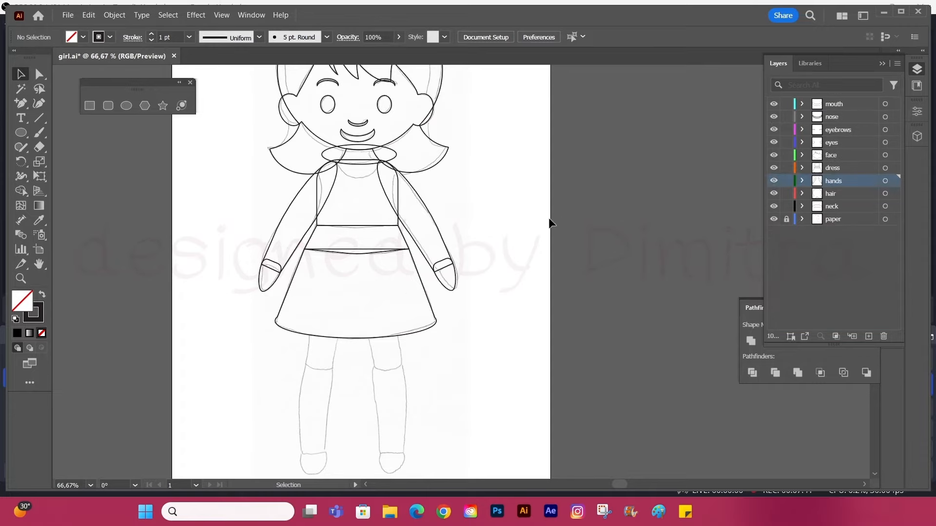
{"action": "scroll", "coordinate": [411, 227], "scroll_direction": "down", "scroll_amount": 2}
{"action": "left_click", "coordinate": [830, 109]}
{"action": "left_click", "coordinate": [837, 207]}
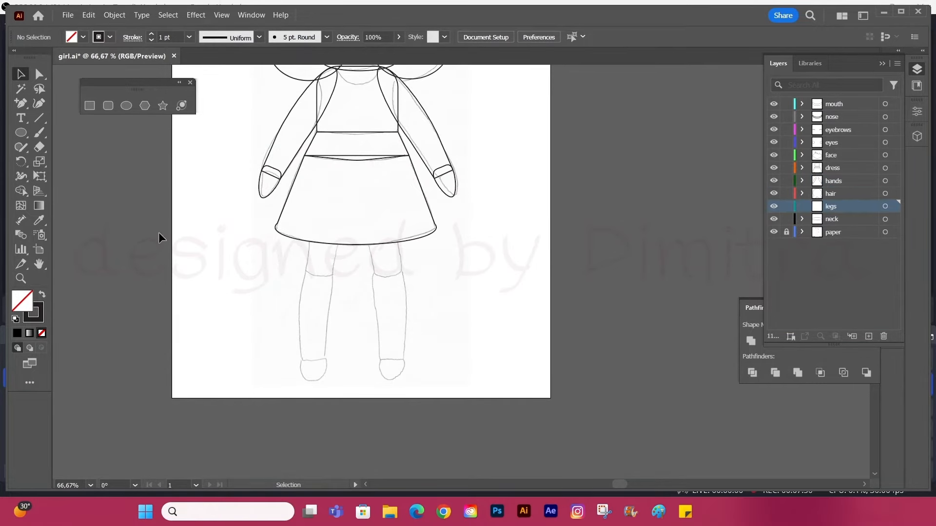
- Draw a tilted rectangle for the left thigh, round its corners to about 8.66 px, and extend its top under the skirt
{"action": "scroll", "coordinate": [346, 269], "scroll_direction": "up", "scroll_amount": 3}
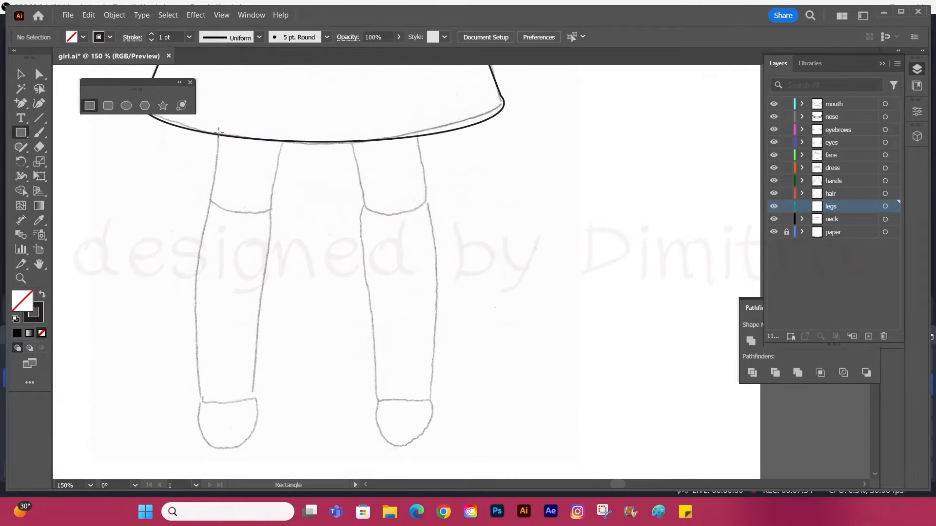
{"action": "left_click_drag", "start_coordinate": [262, 180], "coordinate": [275, 213]}
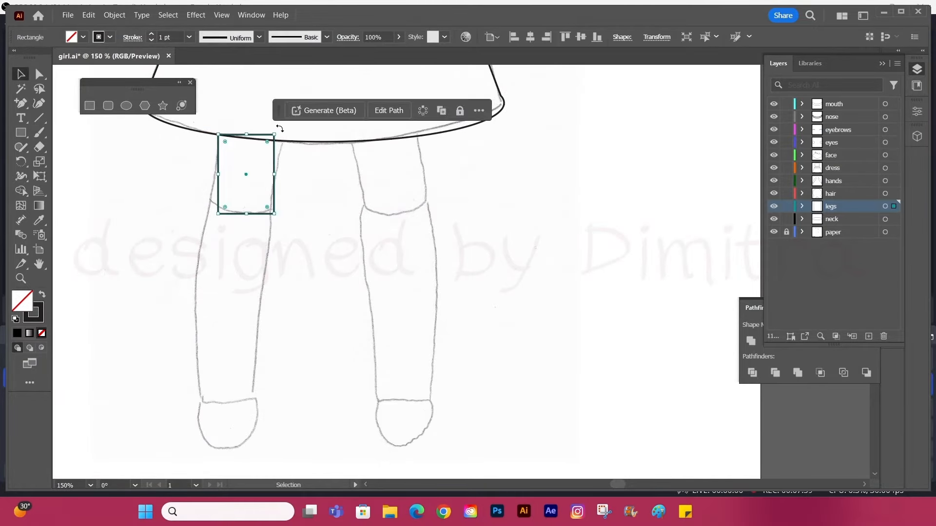
{"action": "left_click_drag", "start_coordinate": [280, 129], "coordinate": [287, 134]}
{"action": "key", "text": "a"}
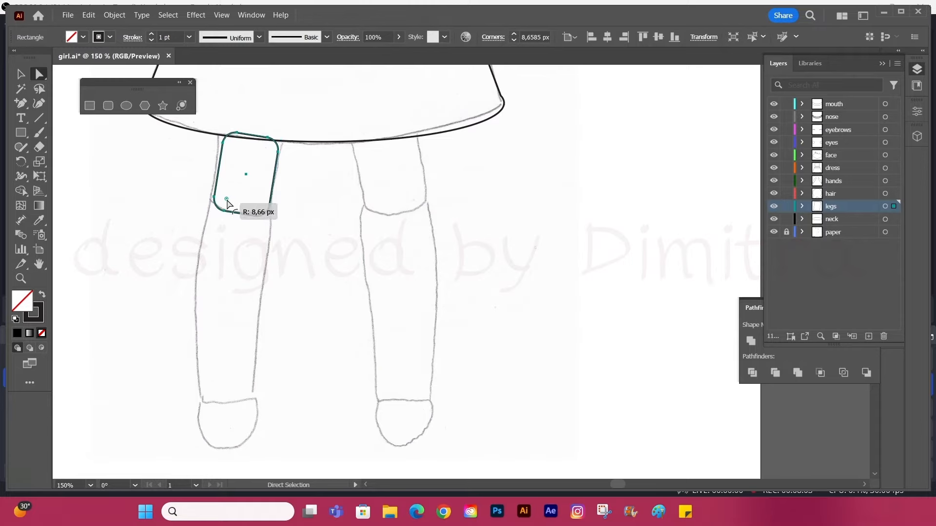
{"action": "key", "text": "v"}
{"action": "left_click_drag", "start_coordinate": [275, 180], "coordinate": [277, 181]}
{"action": "left_click_drag", "start_coordinate": [257, 139], "coordinate": [258, 125]}
- Place two overlapping copies of the thigh rectangle down the left leg and tilt the lowest one to follow the sketched shin
{"action": "left_click", "coordinate": [239, 216]}
{"action": "left_click", "coordinate": [238, 213]}
{"action": "left_click_drag", "start_coordinate": [241, 214], "coordinate": [255, 312]}
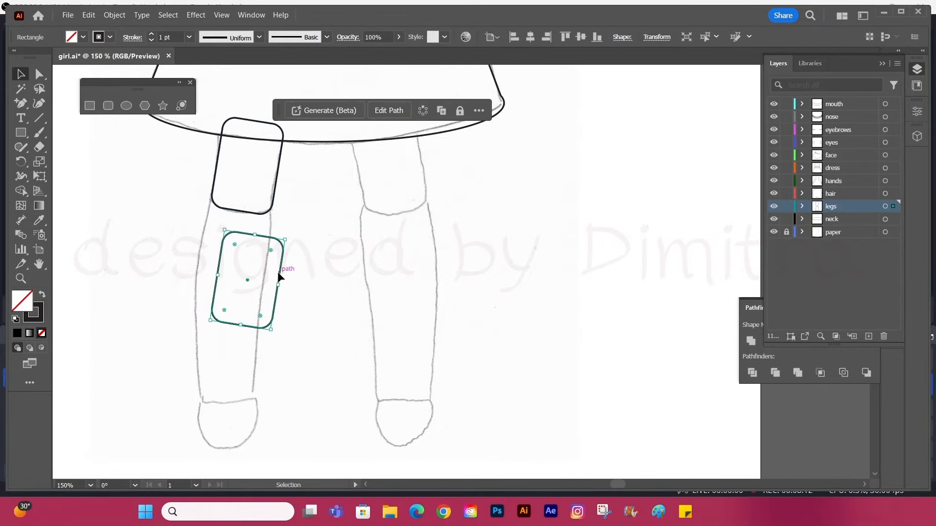
{"action": "left_click_drag", "start_coordinate": [278, 273], "coordinate": [269, 218]}
{"action": "left_click_drag", "start_coordinate": [232, 273], "coordinate": [257, 405]}
{"action": "left_click", "coordinate": [282, 326]}
{"action": "left_click_drag", "start_coordinate": [285, 294], "coordinate": [267, 279]}
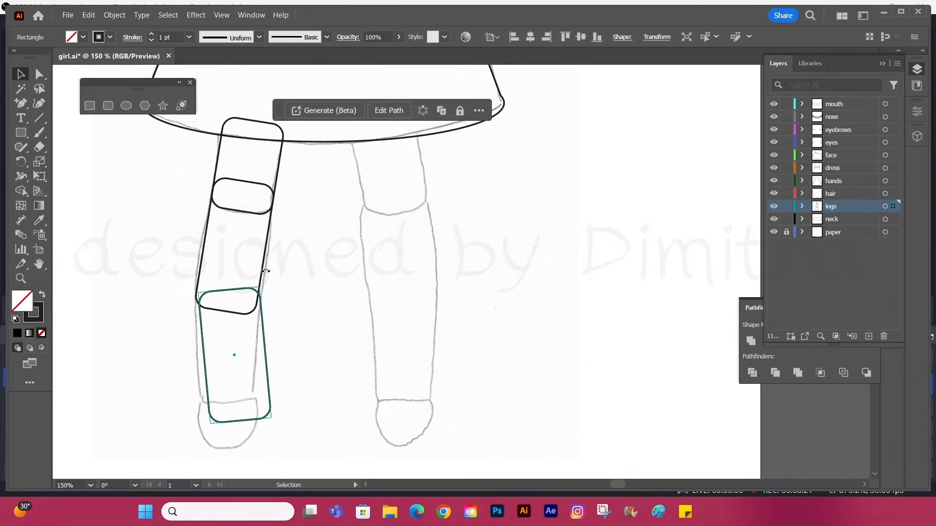
{"action": "left_click_drag", "start_coordinate": [261, 325], "coordinate": [257, 317]}
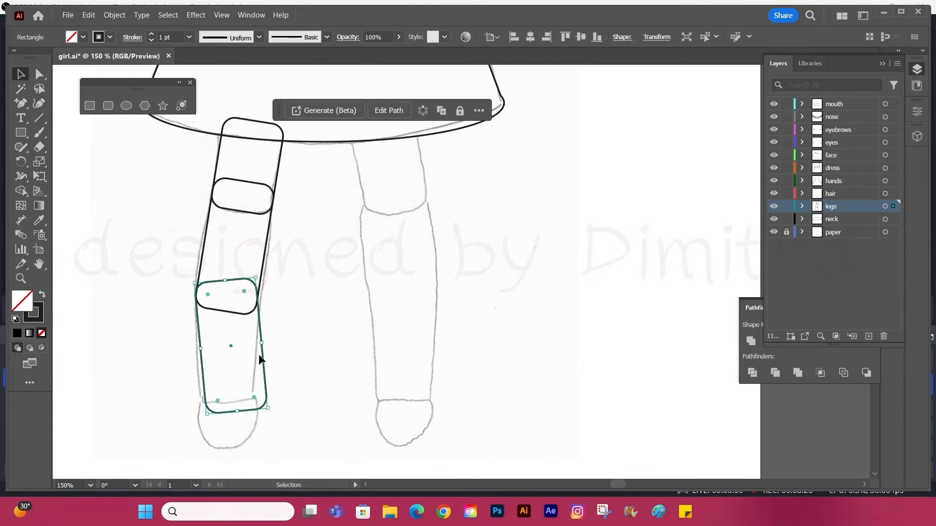
{"action": "left_click_drag", "start_coordinate": [274, 412], "coordinate": [270, 419]}
{"action": "left_click_drag", "start_coordinate": [263, 387], "coordinate": [261, 393]}
- Unite the two lower leg rectangles into one shape and shorten its bottom edge to the sketched ankle line
{"action": "scroll", "coordinate": [230, 303], "scroll_direction": "up", "scroll_amount": 3}
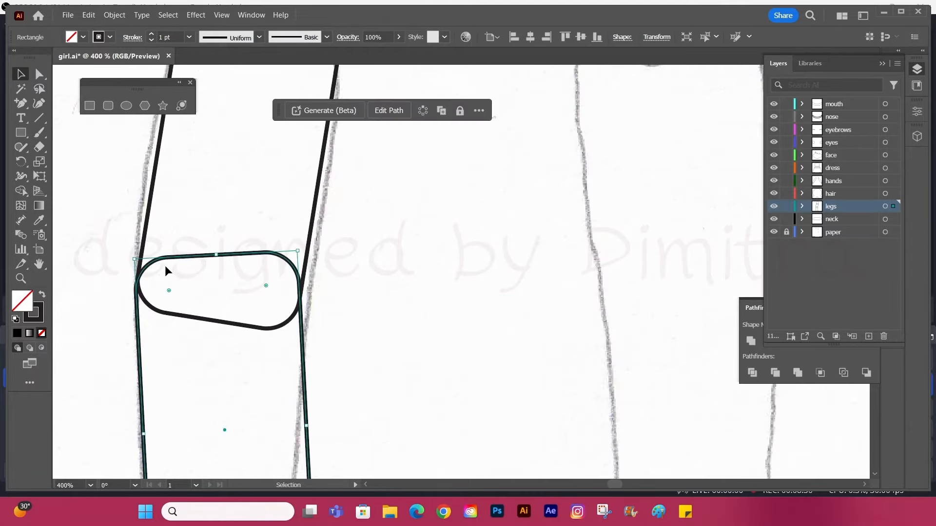
{"action": "left_click", "coordinate": [327, 330]}
{"action": "scroll", "coordinate": [327, 329], "scroll_direction": "down", "scroll_amount": 2}
{"action": "left_click_drag", "start_coordinate": [328, 330], "coordinate": [293, 297]}
{"action": "left_click", "coordinate": [749, 341]}
{"action": "left_click", "coordinate": [380, 312]}
{"action": "scroll", "coordinate": [249, 290], "scroll_direction": "down", "scroll_amount": 2}
{"action": "scroll", "coordinate": [287, 372], "scroll_direction": "up", "scroll_amount": 2}
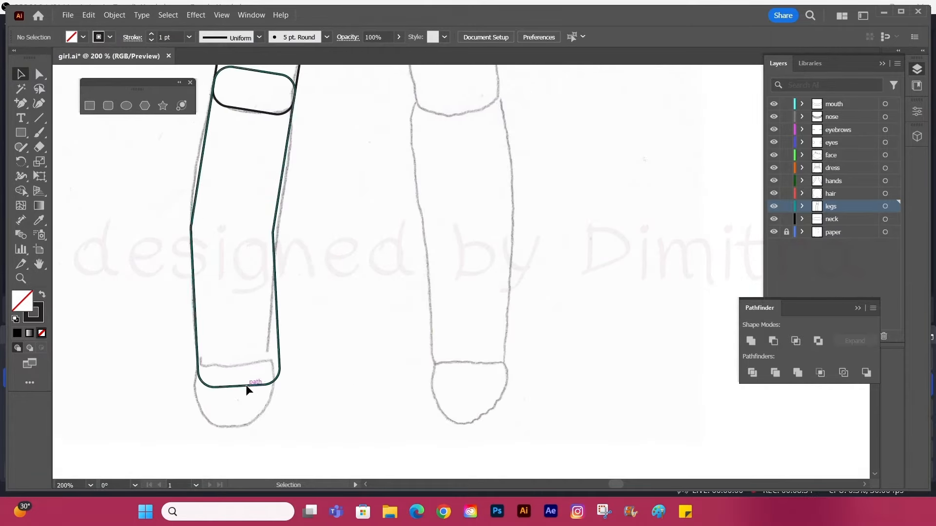
{"action": "left_click", "coordinate": [246, 387]}
{"action": "left_click_drag", "start_coordinate": [244, 387], "coordinate": [244, 366]}
{"action": "left_click", "coordinate": [322, 292]}
- Expand the legs layer and move the thigh rectangle above the lower leg path
{"action": "scroll", "coordinate": [276, 271], "scroll_direction": "up", "scroll_amount": 3}
{"action": "left_click", "coordinate": [305, 154]}
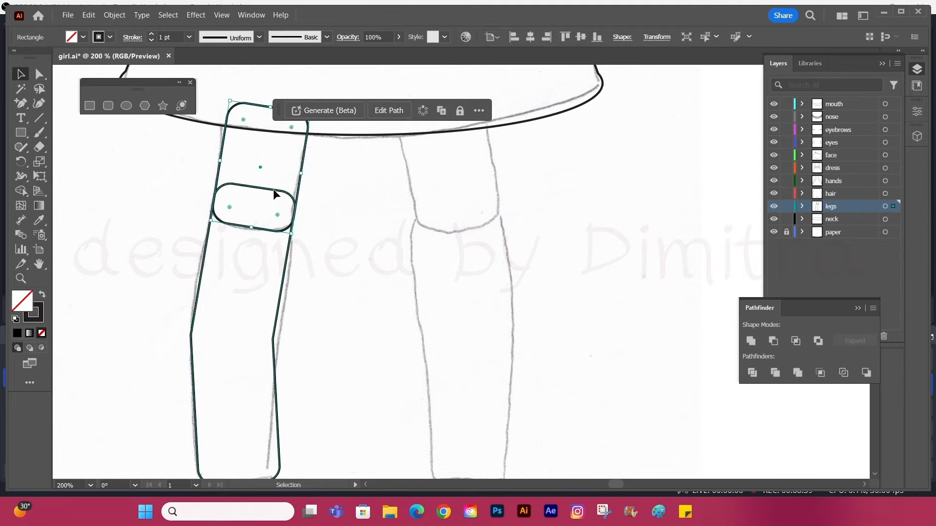
{"action": "left_click", "coordinate": [802, 206]}
{"action": "left_click_drag", "start_coordinate": [847, 232], "coordinate": [843, 214]}
{"action": "left_click", "coordinate": [351, 273]}
- Draw an ellipse for the left shoe, adjust its size and position to fit the sketched foot, and collapse the legs layer
{"action": "scroll", "coordinate": [228, 288], "scroll_direction": "down", "scroll_amount": 5}
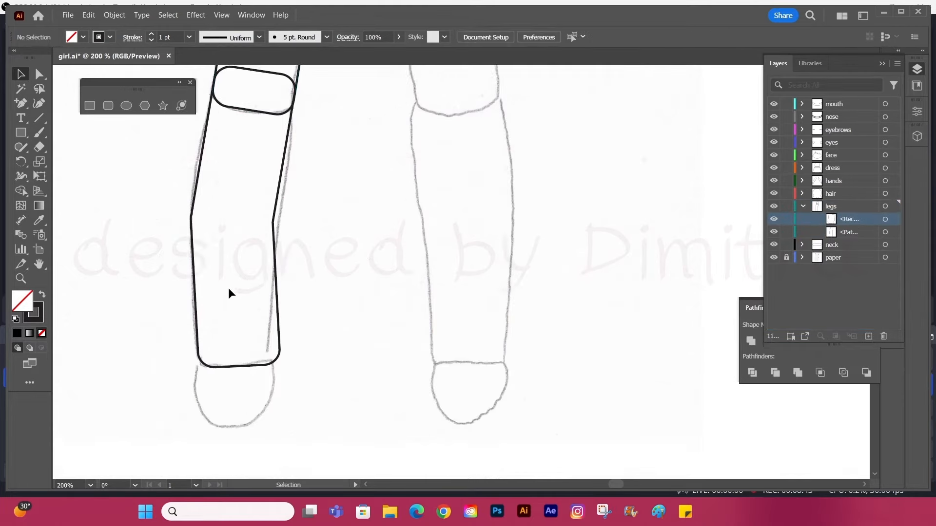
{"action": "left_click_drag", "start_coordinate": [284, 395], "coordinate": [284, 397]}
{"action": "left_click", "coordinate": [21, 74]}
{"action": "left_click_drag", "start_coordinate": [196, 338], "coordinate": [199, 328]}
{"action": "left_click_drag", "start_coordinate": [287, 347], "coordinate": [277, 347]}
{"action": "left_click_drag", "start_coordinate": [275, 307], "coordinate": [284, 288]}
{"action": "left_click_drag", "start_coordinate": [238, 391], "coordinate": [238, 399]}
{"action": "left_click", "coordinate": [317, 330]}
{"action": "left_click", "coordinate": [803, 206]}
{"action": "scroll", "coordinate": [288, 195], "scroll_direction": "down", "scroll_amount": 1}
{"action": "scroll", "coordinate": [317, 149], "scroll_direction": "up", "scroll_amount": 2}
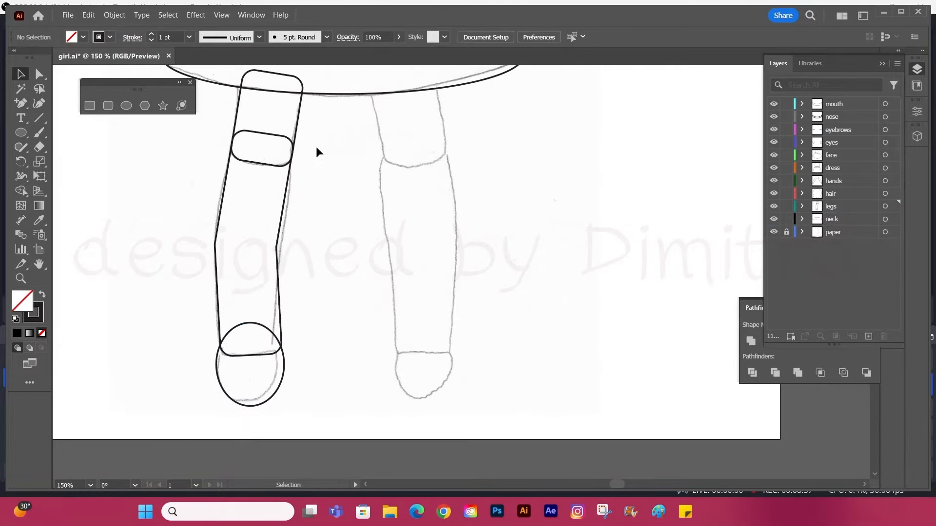
- Duplicate the complete left leg, reflect the copy, and position it over the sketched right leg
{"action": "left_click_drag", "start_coordinate": [318, 148], "coordinate": [203, 419]}
{"action": "right_click", "coordinate": [430, 284]}
{"action": "left_click_drag", "start_coordinate": [279, 285], "coordinate": [457, 276]}
{"action": "mouse_move", "coordinate": [480, 426]}
{"action": "left_click", "coordinate": [582, 360]}
{"action": "left_click", "coordinate": [608, 348]}
{"action": "left_click", "coordinate": [517, 257]}
{"action": "key", "text": "ctrl+0"}
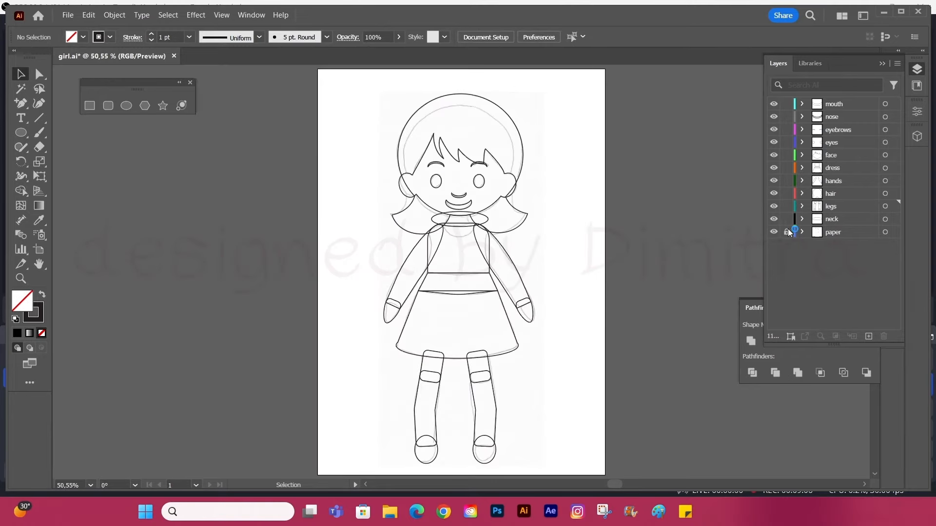
- Hide the paper layer and save the document
{"action": "left_click", "coordinate": [773, 232]}
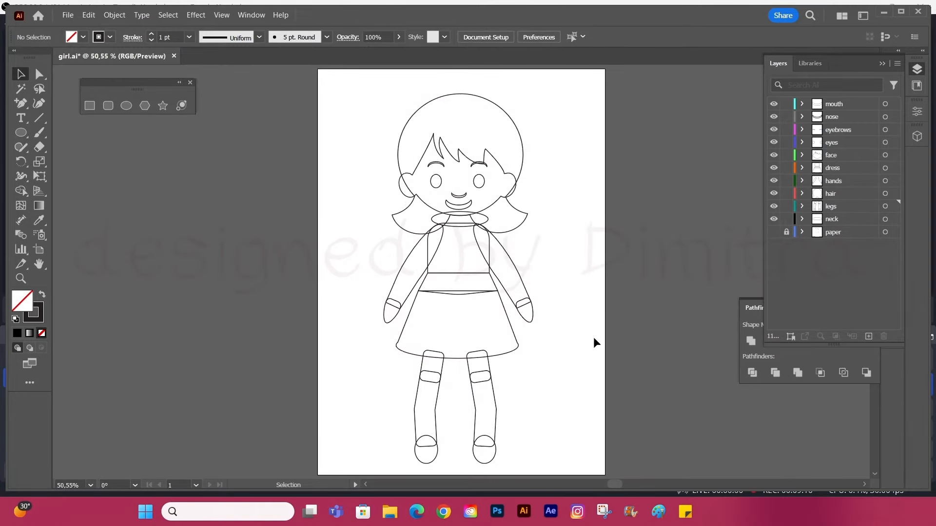
{"action": "left_click", "coordinate": [68, 15]}
{"action": "left_click", "coordinate": [101, 120]}
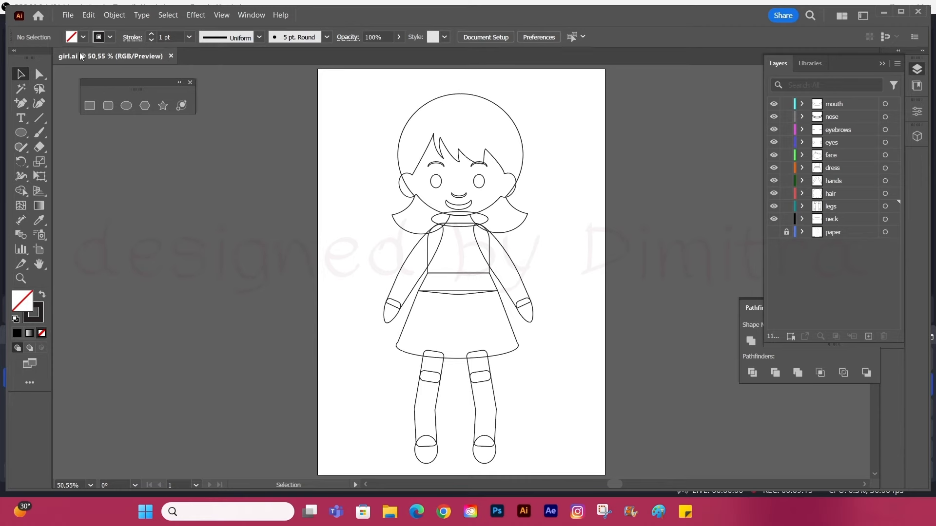
- Show the paper layer again and delete it together with the sketch
{"action": "left_click_drag", "start_coordinate": [612, 484], "coordinate": [614, 484]}
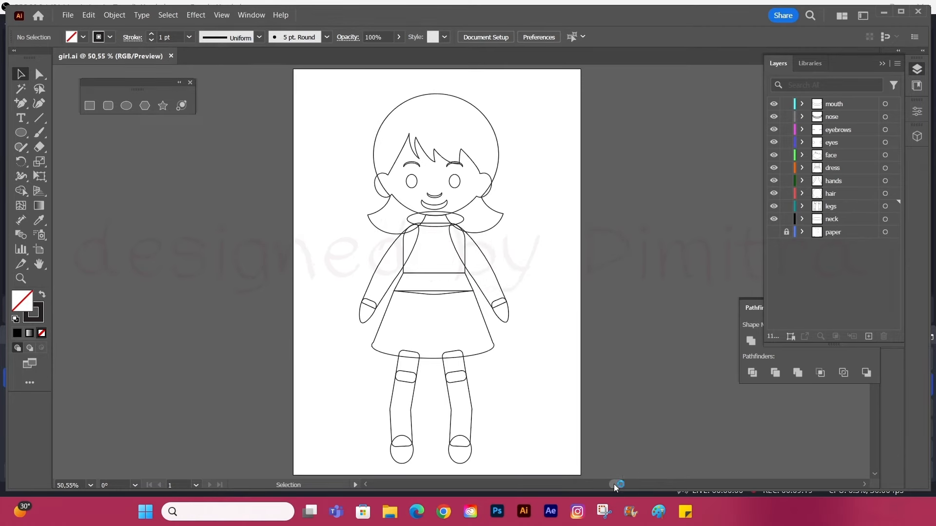
{"action": "left_click", "coordinate": [774, 232]}
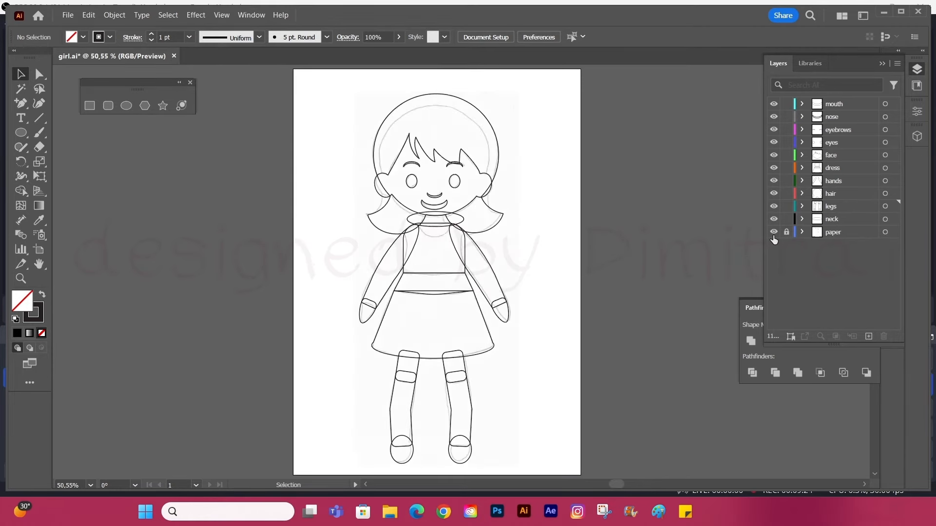
{"action": "left_click", "coordinate": [884, 336]}
{"action": "left_click", "coordinate": [502, 270]}
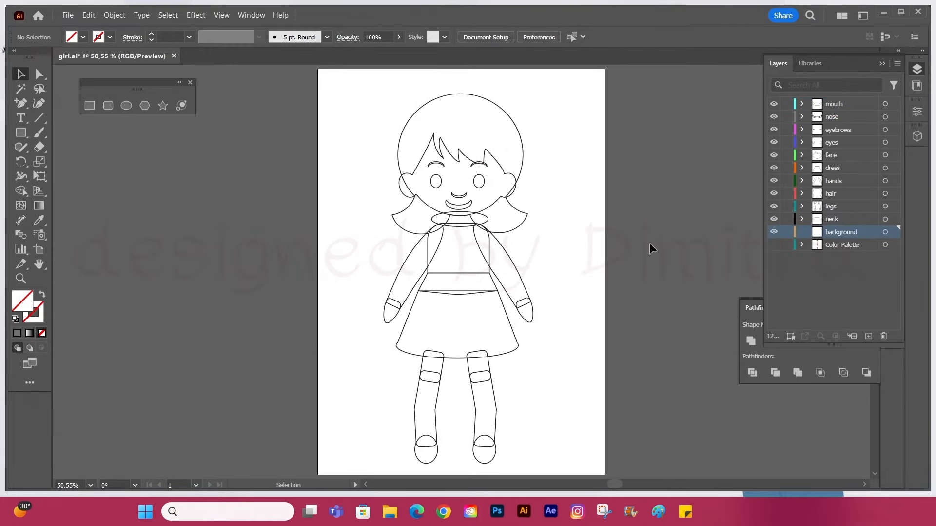
- Draw a rectangle covering the whole artboard on the background layer and give it a black stroke
{"action": "left_click_drag", "start_coordinate": [318, 69], "coordinate": [605, 424]}
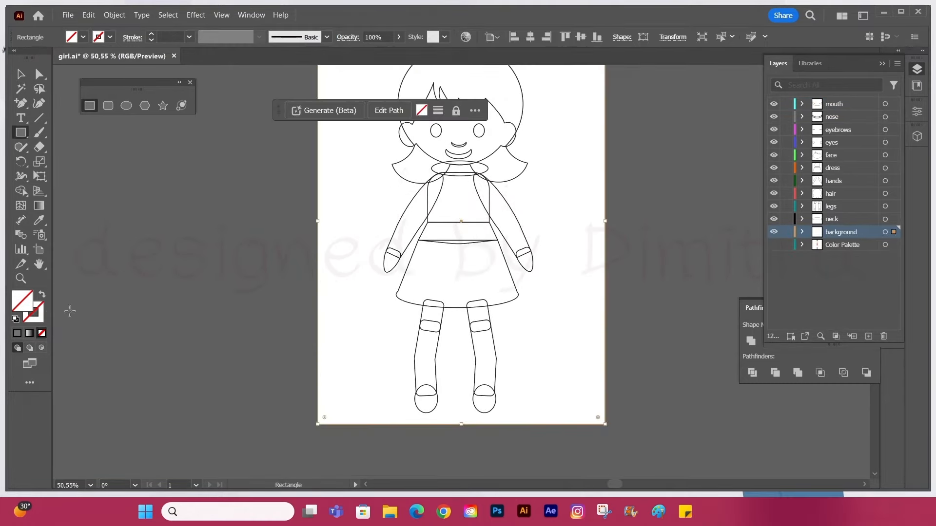
{"action": "double_click", "coordinate": [39, 316]}
{"action": "left_click", "coordinate": [885, 177]}
{"action": "left_click_drag", "start_coordinate": [622, 295], "coordinate": [595, 331]}
{"action": "left_click", "coordinate": [21, 74]}
{"action": "left_click", "coordinate": [174, 254]}
{"action": "scroll", "coordinate": [175, 253], "scroll_direction": "up", "scroll_amount": 2}
{"action": "left_click", "coordinate": [318, 310]}
{"action": "double_click", "coordinate": [41, 310]}
{"action": "left_click", "coordinate": [884, 178]}
{"action": "left_click", "coordinate": [631, 228]}
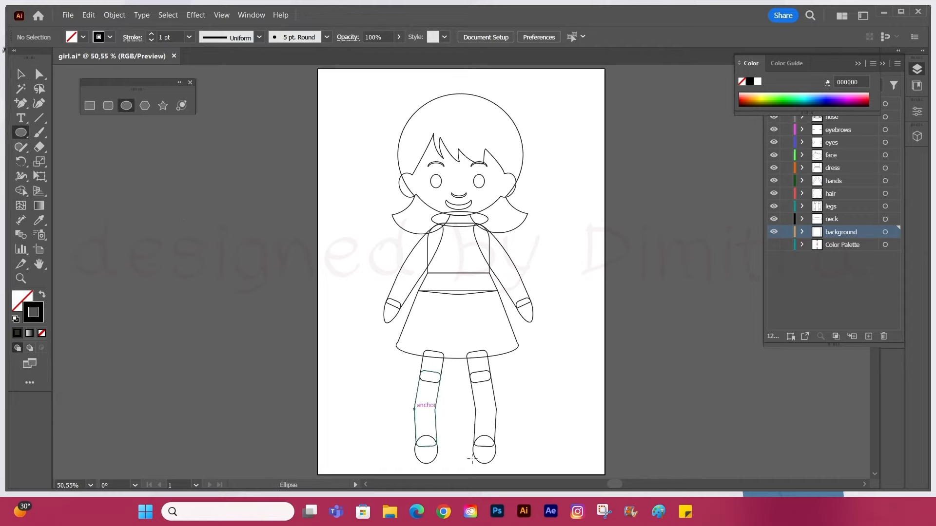
- Draw a wide, flat ellipse around the girl's feet on the background layer
{"action": "left_click_drag", "start_coordinate": [497, 463], "coordinate": [527, 470]}
{"action": "left_click", "coordinate": [20, 74]}
{"action": "left_click", "coordinate": [655, 303]}
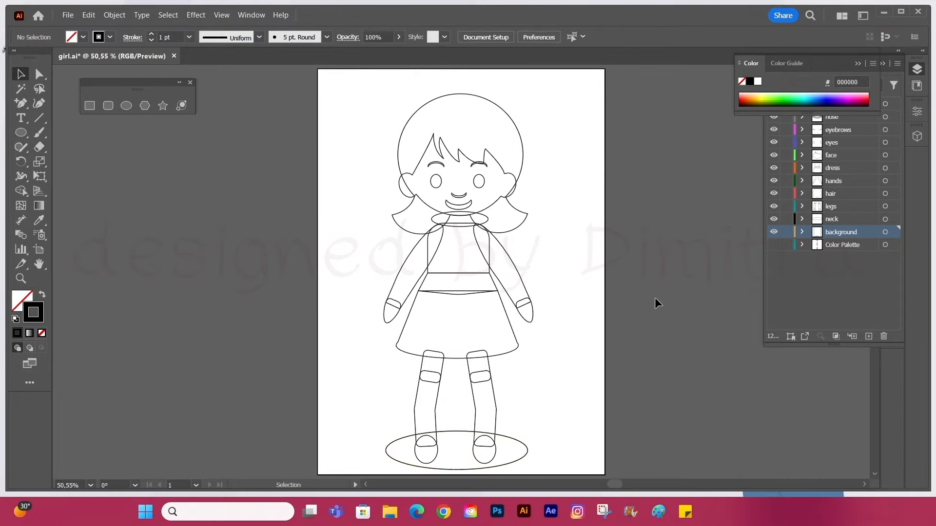
- Show the Color Palette layer and try the darker grey swatch as the fill of the background rectangle
{"action": "left_click", "coordinate": [774, 245]}
{"action": "left_click", "coordinate": [605, 232]}
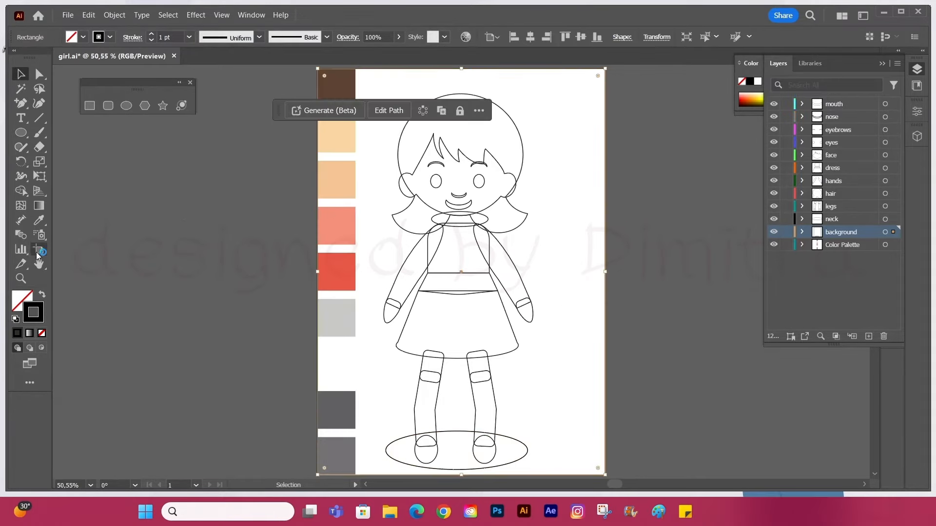
{"action": "left_click", "coordinate": [39, 221]}
{"action": "left_click", "coordinate": [342, 404]}
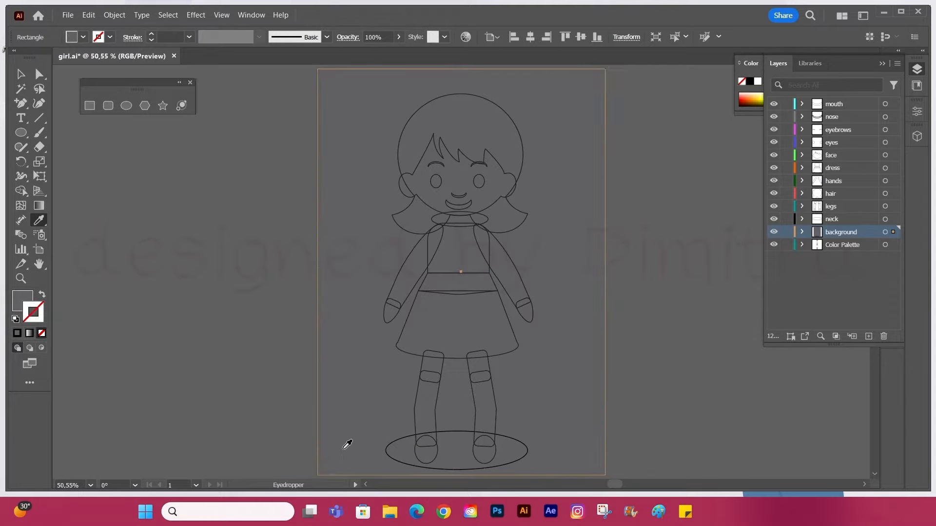
- Undo that fill, apply the lowest grey swatch to the background rectangle, and move the Color Palette layer above the background layer
{"action": "key", "text": "ctrl+z"}
{"action": "left_click", "coordinate": [344, 449]}
{"action": "left_click", "coordinate": [21, 74]}
{"action": "left_click_drag", "start_coordinate": [819, 247], "coordinate": [831, 226]}
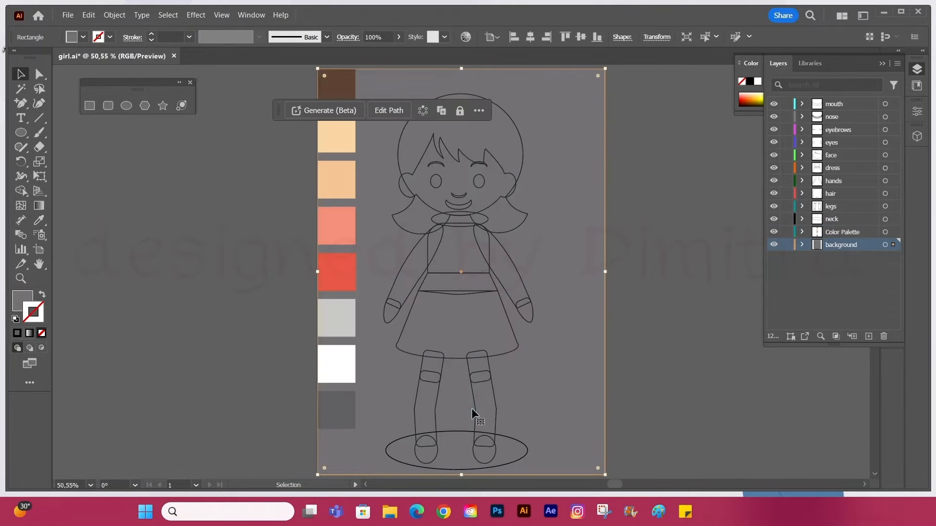
- Fill the flat ellipse under the girl's feet with the dark grey palette swatch
{"action": "left_click", "coordinate": [471, 431]}
{"action": "left_click", "coordinate": [39, 221]}
{"action": "left_click", "coordinate": [338, 438]}
{"action": "left_click", "coordinate": [344, 412]}
{"action": "left_click", "coordinate": [20, 74]}
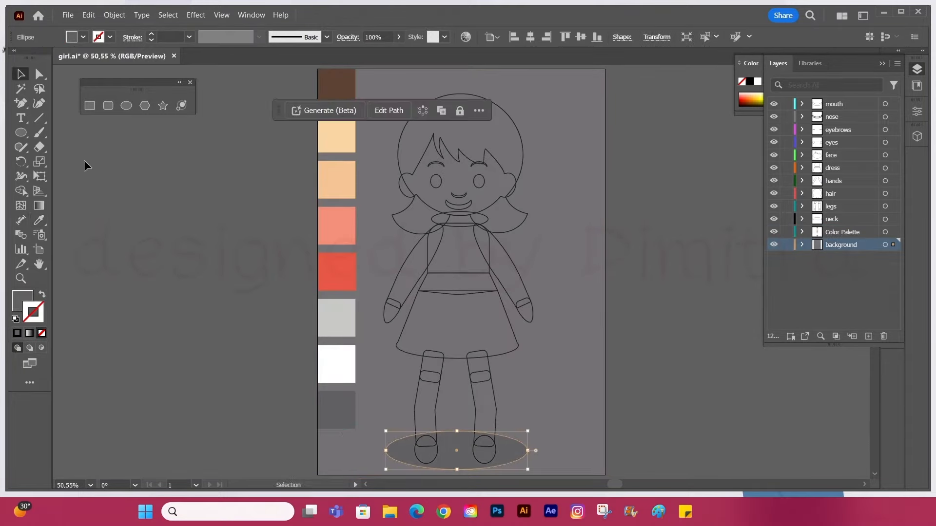
{"action": "left_click", "coordinate": [85, 166]}
- Fill the hair shape with the dark brown palette swatch
{"action": "left_click", "coordinate": [523, 140]}
{"action": "key", "text": "i"}
{"action": "left_click", "coordinate": [336, 83]}
{"action": "left_click", "coordinate": [20, 74]}
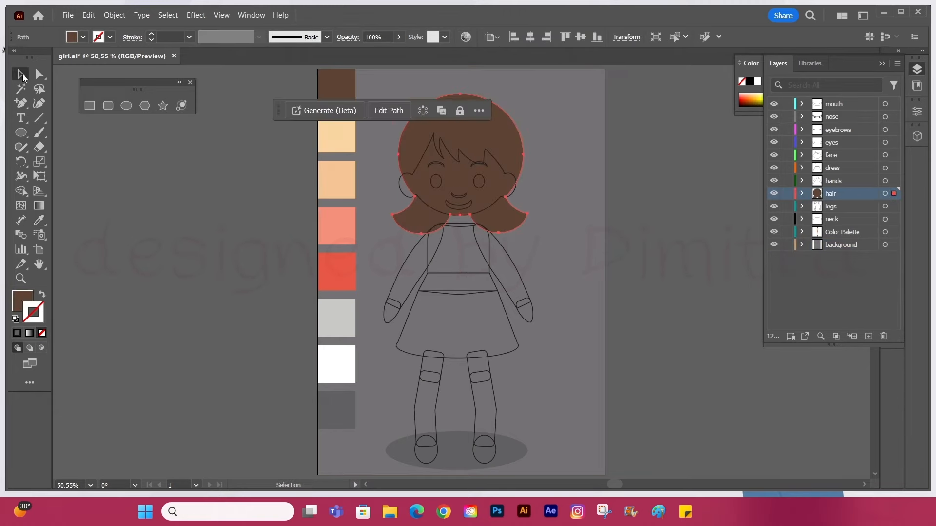
- Fill the face with the light skin swatch, and apply the dark brown swatch to the eyes and eyebrows
{"action": "left_click", "coordinate": [885, 155]}
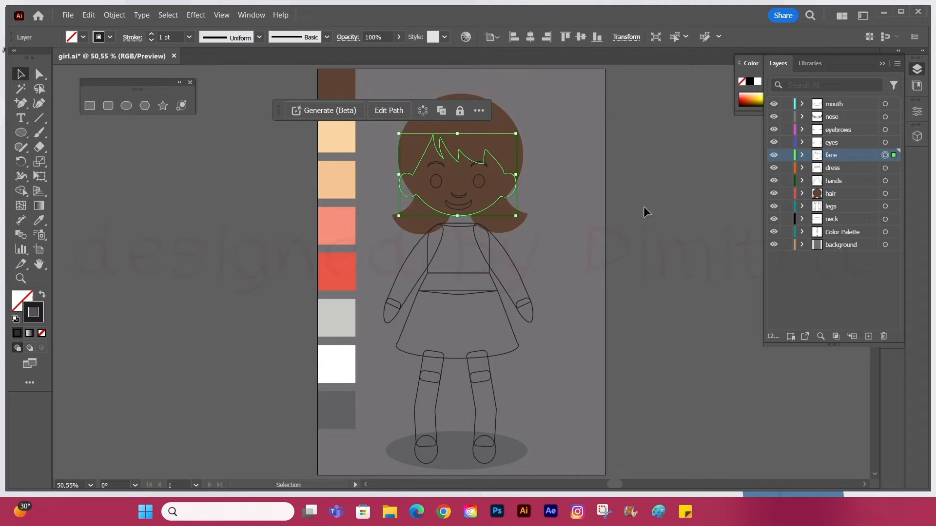
{"action": "key", "text": "i"}
{"action": "left_click", "coordinate": [337, 134]}
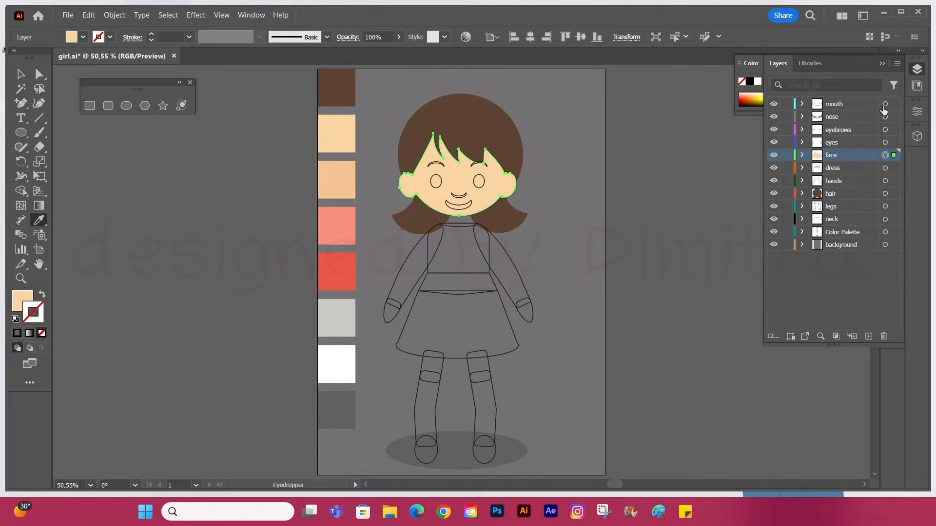
{"action": "left_click", "coordinate": [885, 142]}
{"action": "left_click", "coordinate": [884, 129], "text": "shift"}
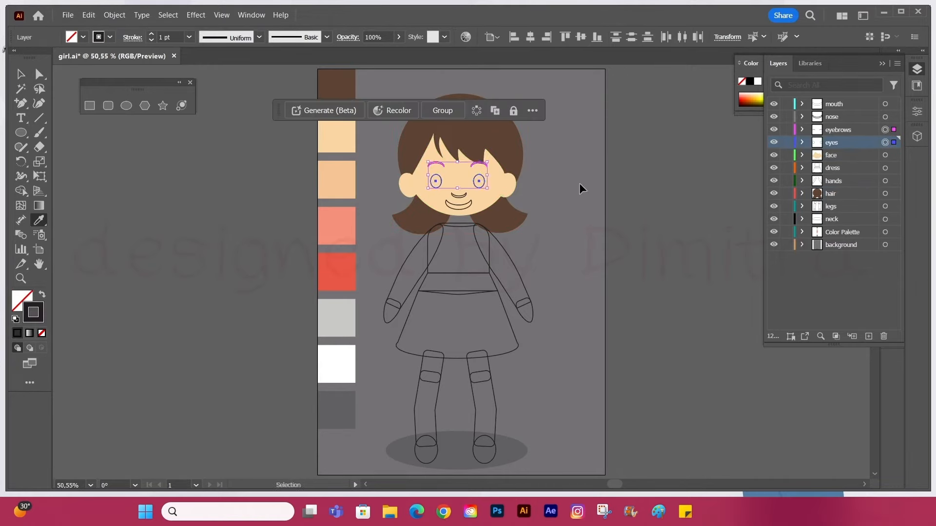
- Fill the nose and neck with the darker skin swatch and the mouth with the salmon pink swatch
{"action": "left_click", "coordinate": [884, 104]}
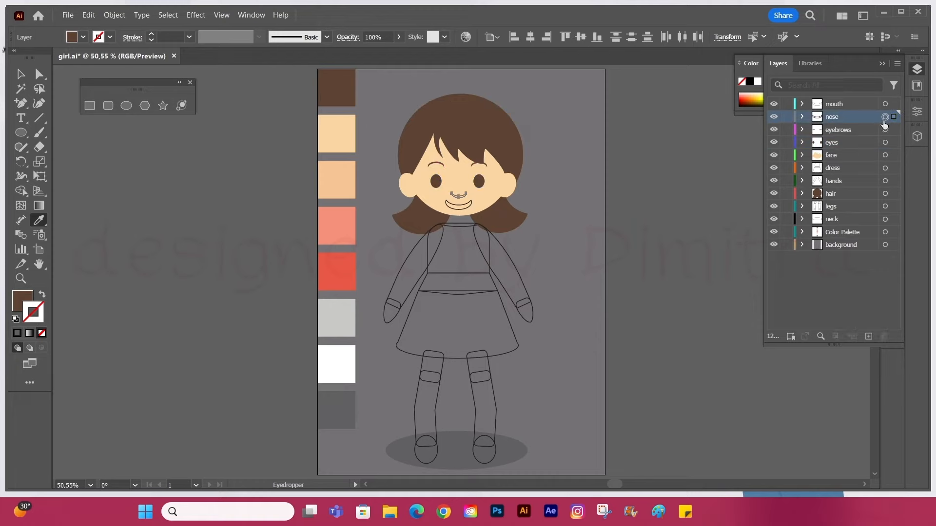
{"action": "left_click", "coordinate": [337, 180]}
{"action": "left_click", "coordinate": [337, 225]}
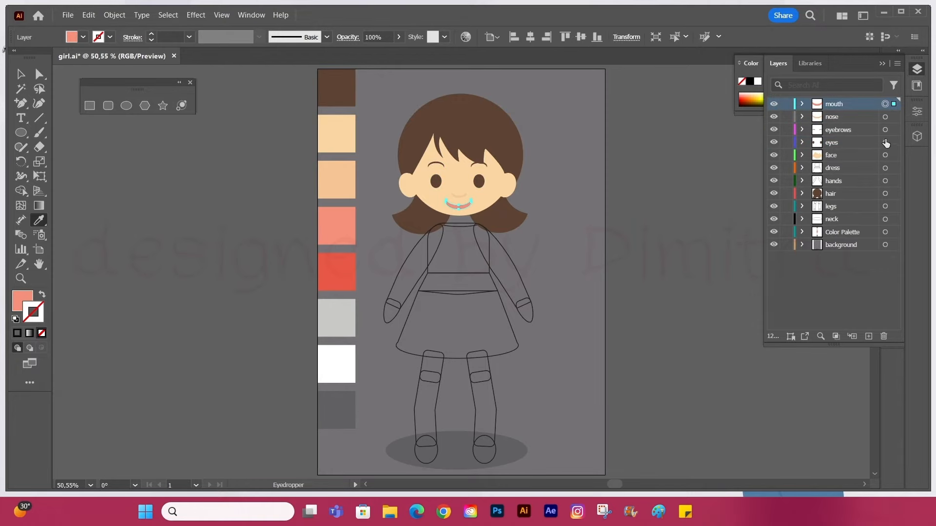
{"action": "left_click", "coordinate": [885, 219]}
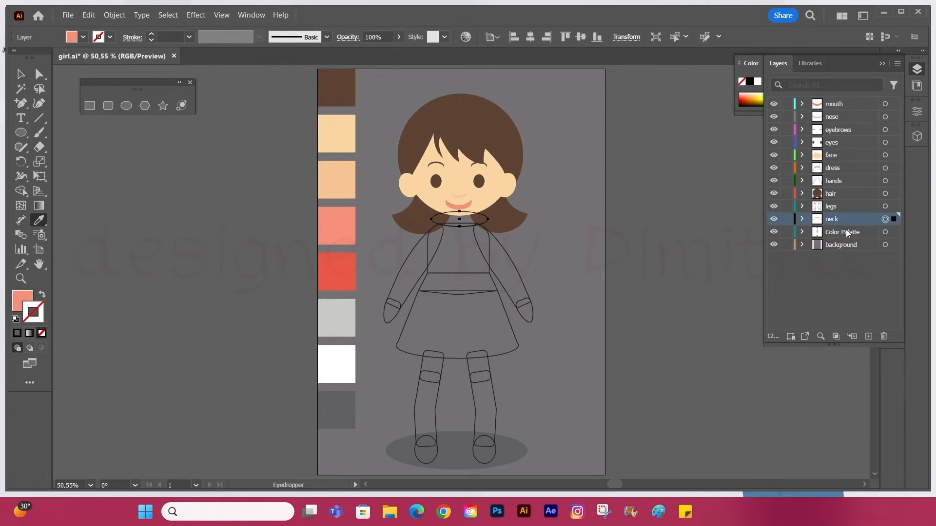
{"action": "left_click", "coordinate": [337, 180]}
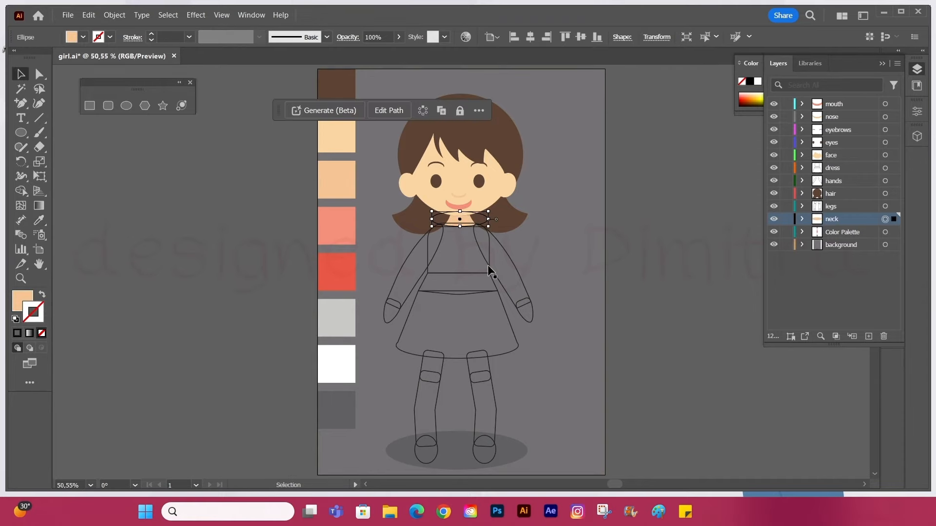
- Fill the dress bodice with the red swatch and the waistband with the light grey swatch
{"action": "left_click", "coordinate": [489, 264], "text": "ctrl"}
{"action": "left_click", "coordinate": [332, 256]}
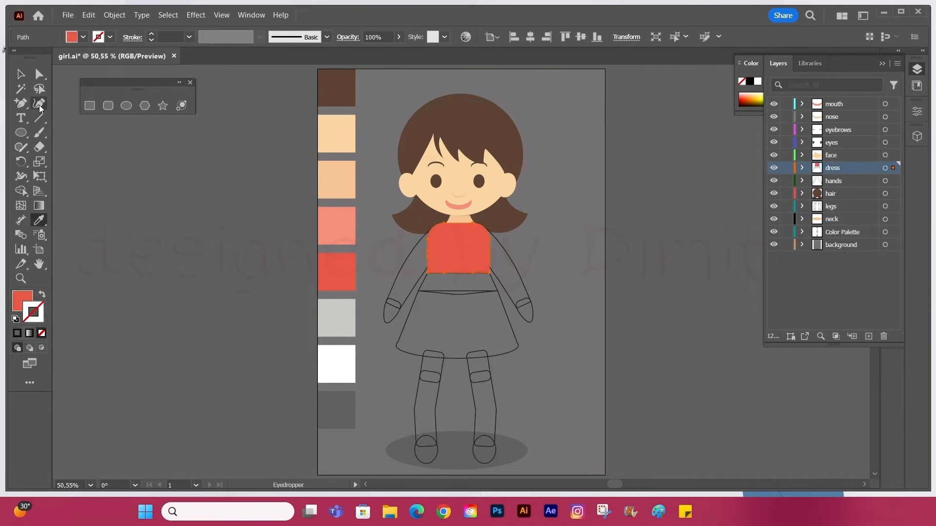
{"action": "left_click", "coordinate": [492, 280], "text": "ctrl"}
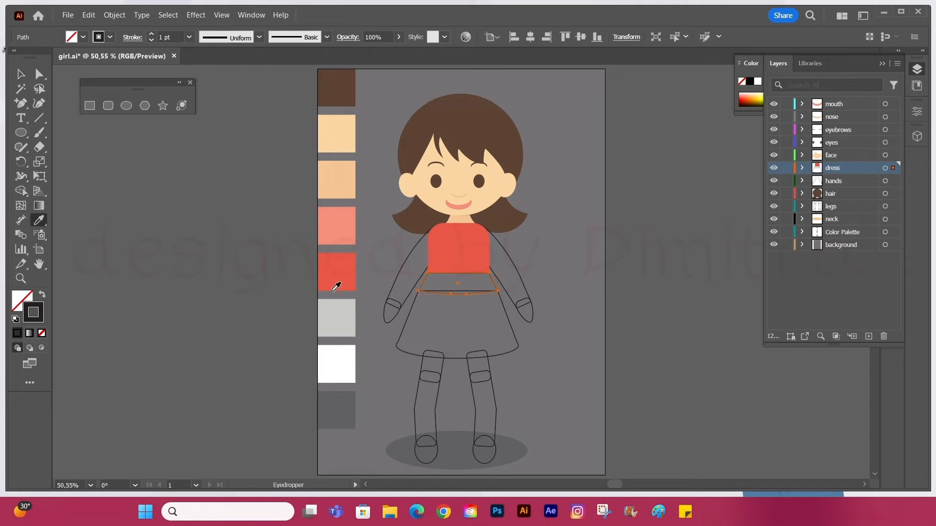
{"action": "left_click", "coordinate": [337, 317]}
- Fill the skirt and both sleeves with the white palette swatch
{"action": "key", "text": "v"}
{"action": "left_click", "coordinate": [507, 321], "text": "shift"}
{"action": "left_click", "coordinate": [522, 271], "text": "shift"}
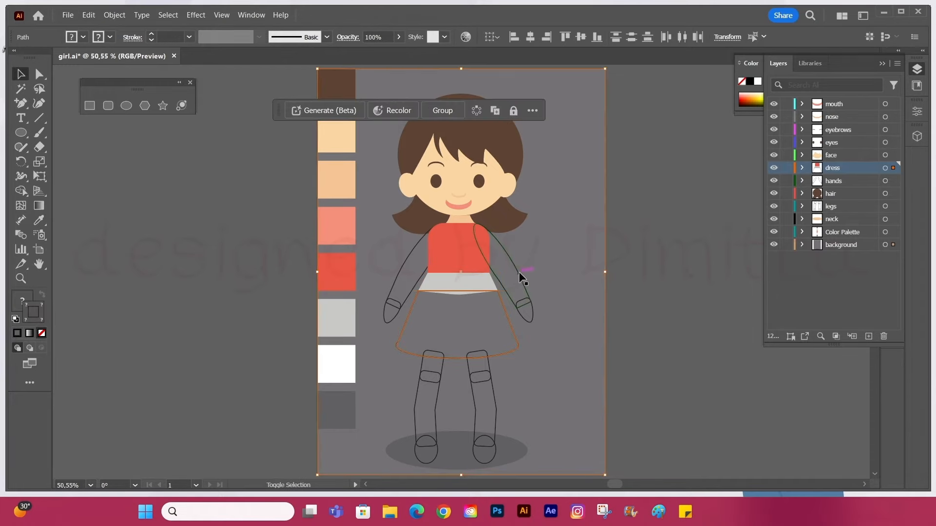
{"action": "left_click", "coordinate": [405, 262], "text": "shift"}
{"action": "left_click", "coordinate": [372, 151], "text": "shift"}
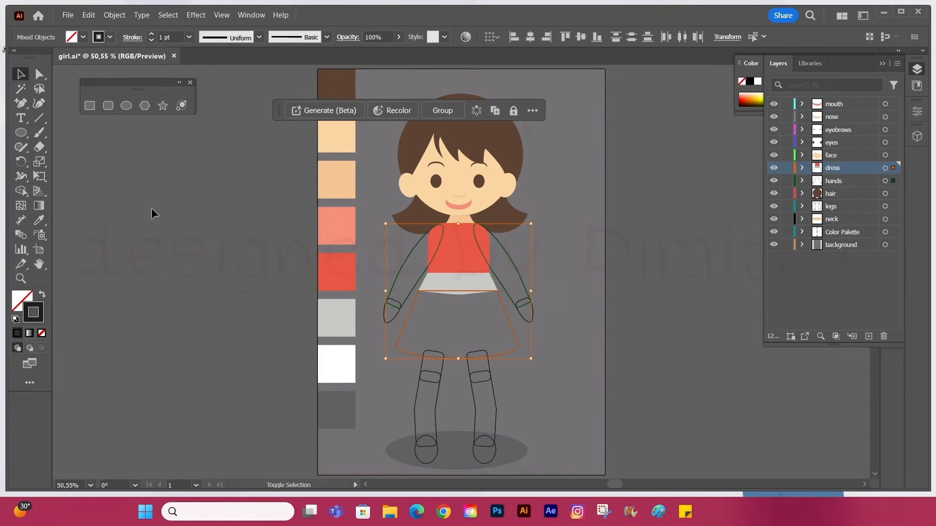
{"action": "left_click", "coordinate": [334, 361]}
- Fill both hands and both bare upper-leg shapes with the light skin swatch
{"action": "left_click", "coordinate": [20, 74]}
{"action": "left_click", "coordinate": [390, 314]}
{"action": "left_click", "coordinate": [478, 364], "text": "shift"}
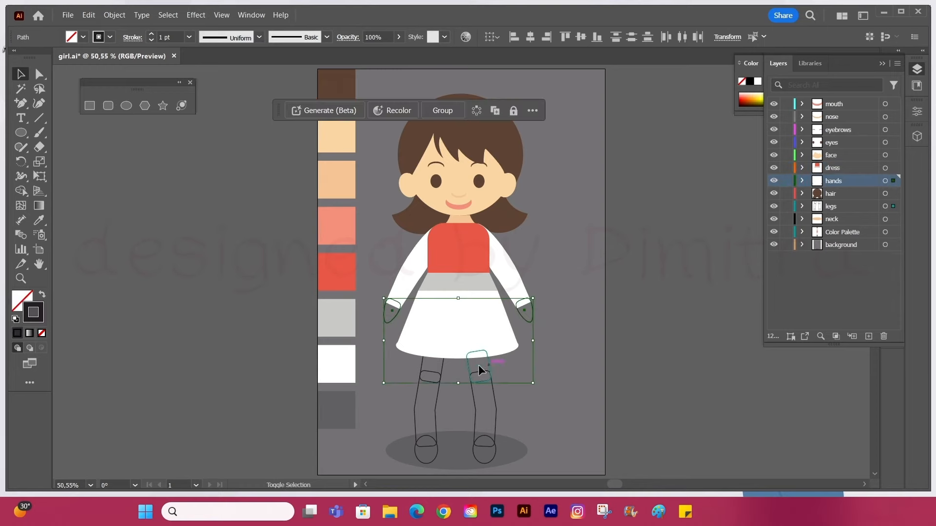
{"action": "left_click", "coordinate": [39, 219]}
{"action": "left_click", "coordinate": [337, 133]}
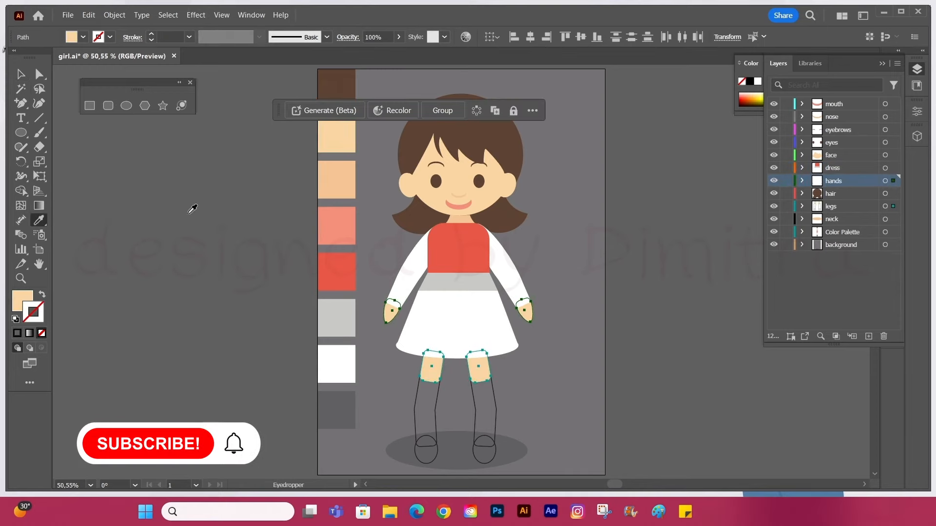
{"action": "key", "text": "v"}
{"action": "left_click", "coordinate": [180, 255]}
- Fill both socks with the light grey palette swatch
{"action": "left_click", "coordinate": [436, 400]}
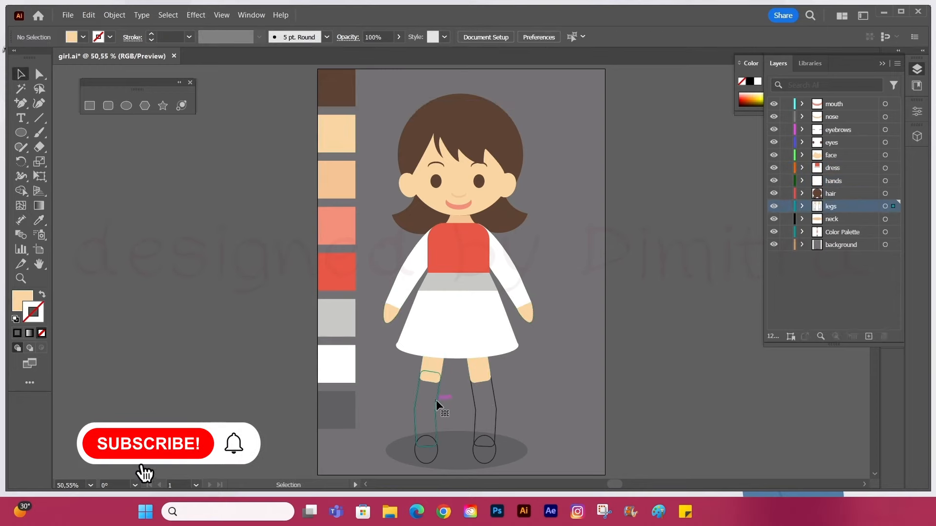
{"action": "left_click", "coordinate": [39, 220]}
{"action": "left_click", "coordinate": [330, 312]}
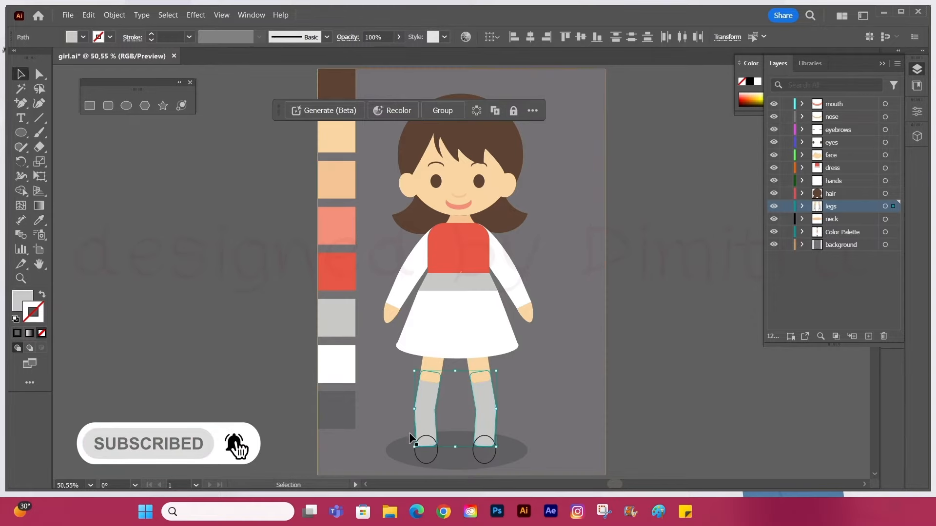
- Fill both shoes with the red swatch, and place the dress layer directly below the hair layer
{"action": "left_click", "coordinate": [420, 446]}
{"action": "left_click", "coordinate": [484, 449], "text": "shift"}
{"action": "left_click", "coordinate": [39, 220]}
{"action": "left_click", "coordinate": [336, 272]}
{"action": "key", "text": "v"}
{"action": "left_click", "coordinate": [123, 227]}
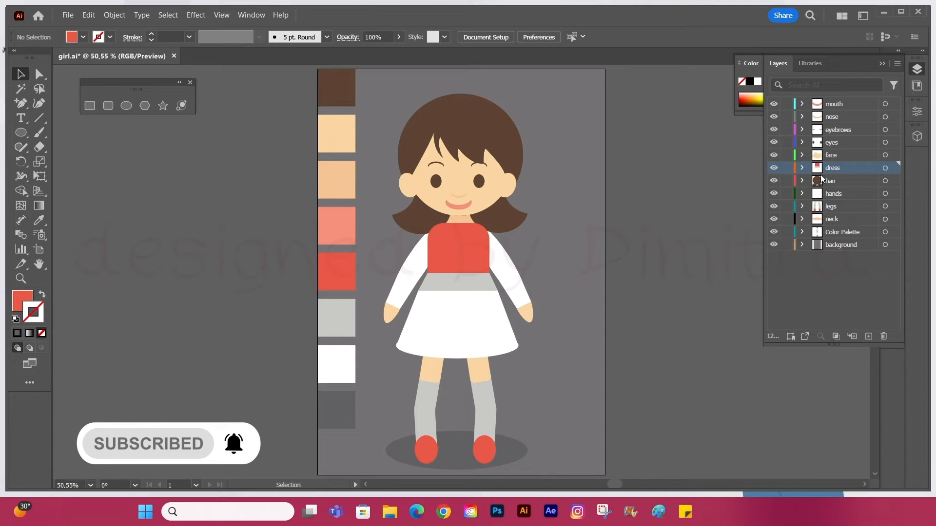
{"action": "left_click_drag", "start_coordinate": [821, 175], "coordinate": [821, 187]}
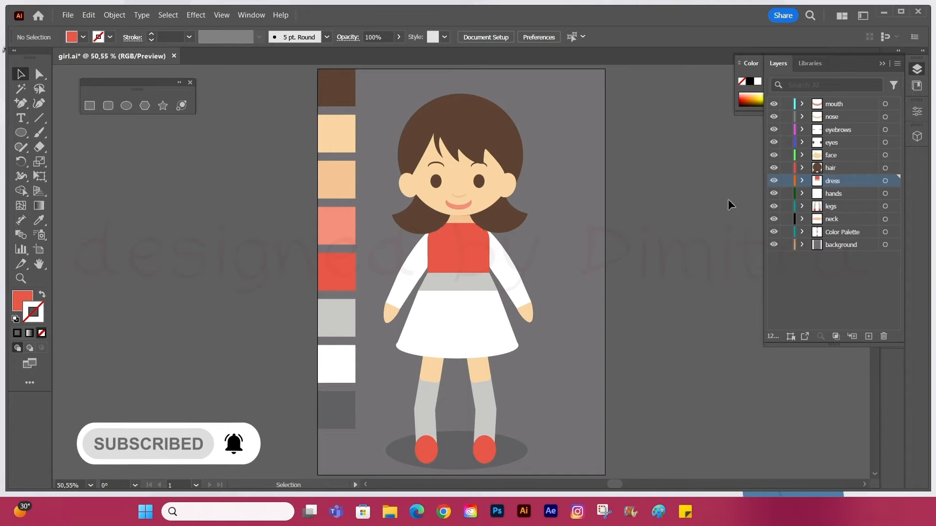
- Draw a flat ellipse over the neckline on the dress layer with no fill and a black stroke
{"action": "scroll", "coordinate": [481, 226], "scroll_direction": "up", "scroll_amount": 4}
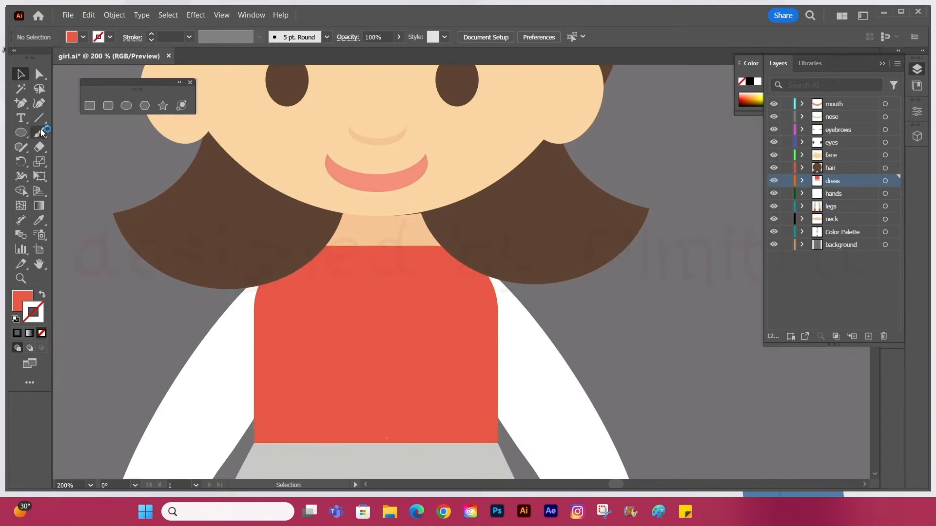
{"action": "left_click_drag", "start_coordinate": [273, 235], "coordinate": [477, 300]}
{"action": "left_click", "coordinate": [42, 295]}
{"action": "left_click", "coordinate": [109, 38]}
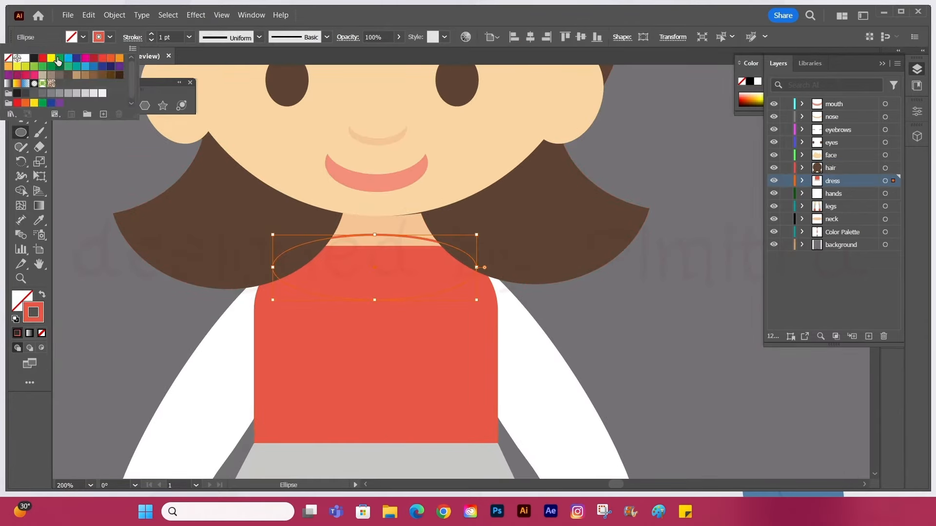
{"action": "left_click", "coordinate": [40, 57]}
{"action": "left_click", "coordinate": [107, 39]}
- Widen the neckline ellipse on both sides to nearly the bodice's width and adjust its lower edge
{"action": "key", "text": "v"}
{"action": "left_click_drag", "start_coordinate": [272, 267], "coordinate": [254, 267]}
{"action": "left_click_drag", "start_coordinate": [476, 267], "coordinate": [493, 267]}
{"action": "left_click_drag", "start_coordinate": [374, 301], "coordinate": [373, 346]}
{"action": "left_click_drag", "start_coordinate": [254, 290], "coordinate": [257, 290]}
{"action": "left_click_drag", "start_coordinate": [378, 347], "coordinate": [381, 297]}
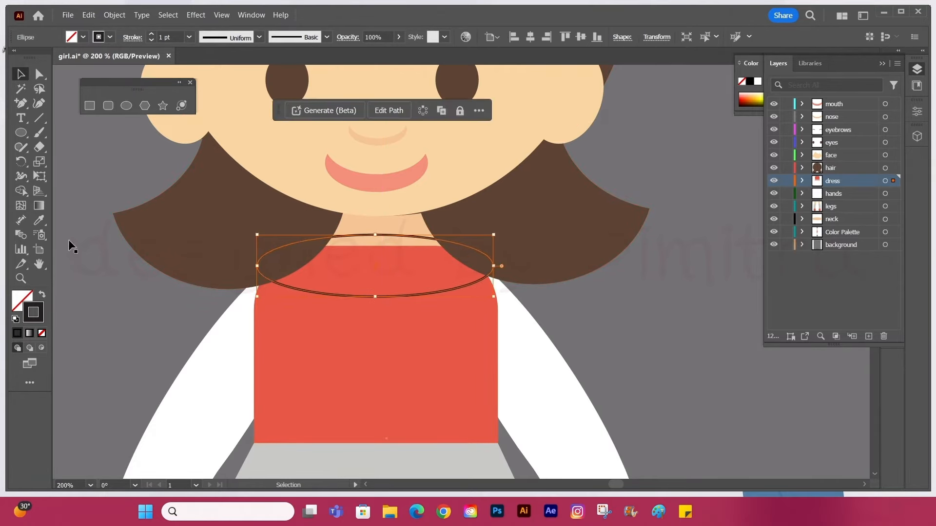
- Fill the neckline ellipse with white and move it directly above the red bodice path in the dress layer
{"action": "left_click", "coordinate": [39, 220]}
{"action": "left_click", "coordinate": [103, 204]}
{"action": "left_click", "coordinate": [20, 75]}
{"action": "left_click", "coordinate": [802, 181]}
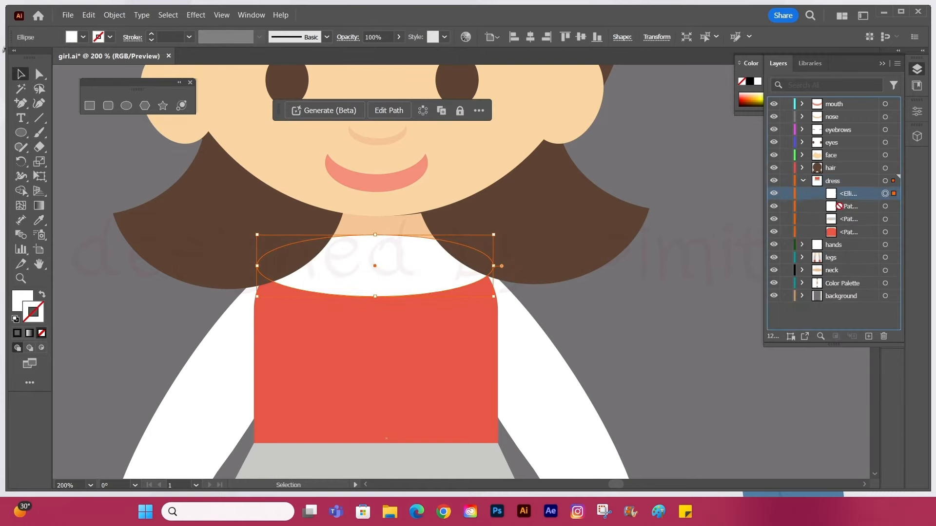
{"action": "left_click_drag", "start_coordinate": [843, 210], "coordinate": [843, 225]}
{"action": "left_click", "coordinate": [112, 180]}
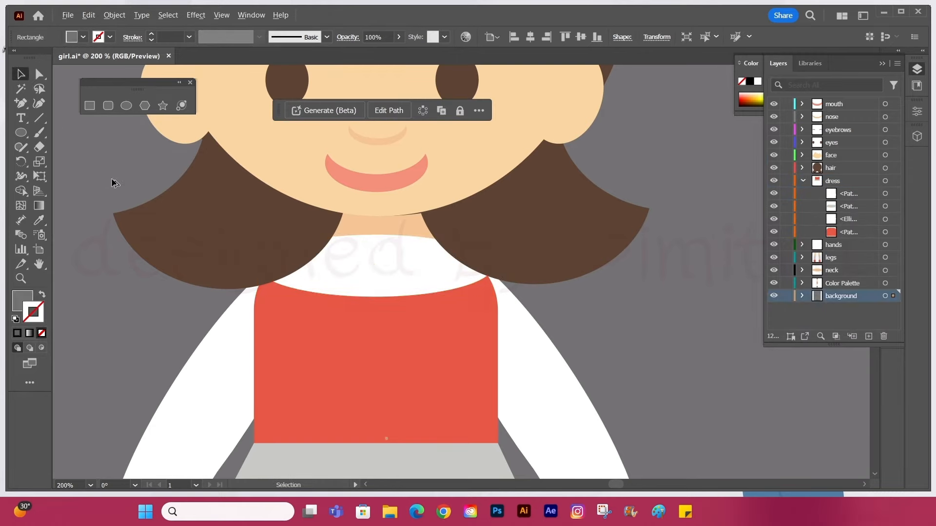
- Narrow the white collar ellipse so its sides end at the inner edges of the hair
{"action": "scroll", "coordinate": [535, 188], "scroll_direction": "down", "scroll_amount": 5}
{"action": "scroll", "coordinate": [356, 197], "scroll_direction": "up", "scroll_amount": 5}
{"action": "left_click", "coordinate": [330, 170]}
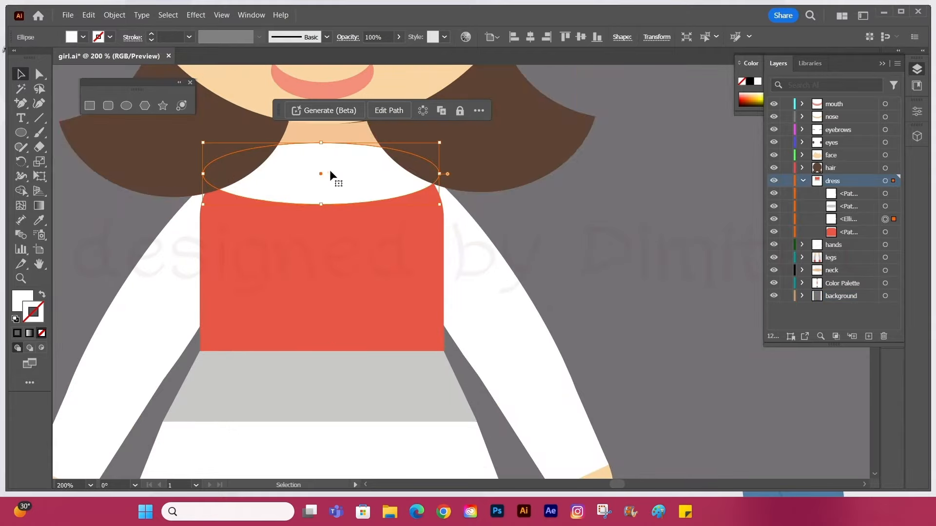
{"action": "left_click_drag", "start_coordinate": [443, 172], "coordinate": [382, 170]}
- Try moving the collar ellipse out of the dress layer to the neck layer, and undo the move
{"action": "left_click", "coordinate": [802, 181]}
{"action": "left_click", "coordinate": [803, 181]}
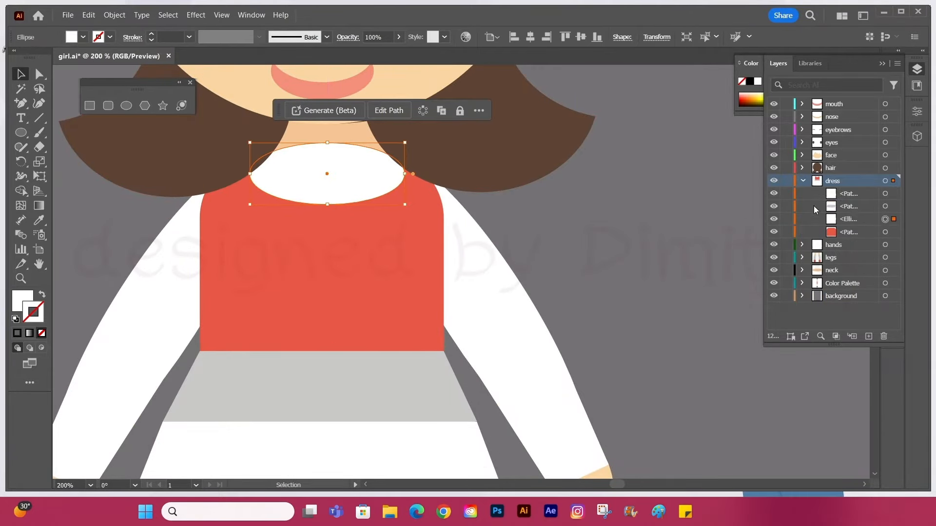
{"action": "left_click", "coordinate": [803, 271]}
{"action": "left_click_drag", "start_coordinate": [847, 219], "coordinate": [841, 287]}
{"action": "key", "text": "ctrl+z"}
{"action": "left_click", "coordinate": [589, 227]}
{"action": "key", "text": "ctrl+0"}
{"action": "left_click", "coordinate": [630, 172]}
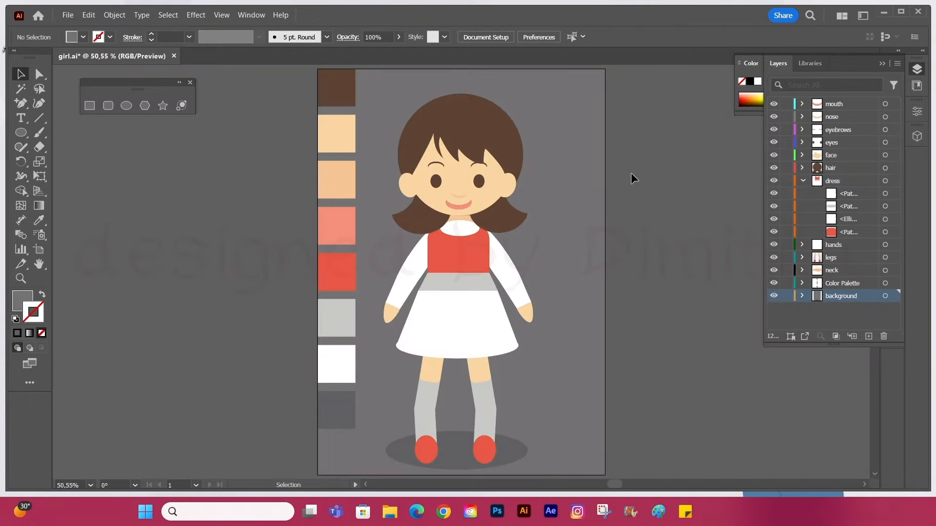
- Switch the collar ellipse to a white outline without fill, and draw a rectangle over its part above the bodice
{"action": "scroll", "coordinate": [482, 220], "scroll_direction": "up", "scroll_amount": 5}
{"action": "left_click", "coordinate": [326, 288]}
{"action": "left_click", "coordinate": [41, 295]}
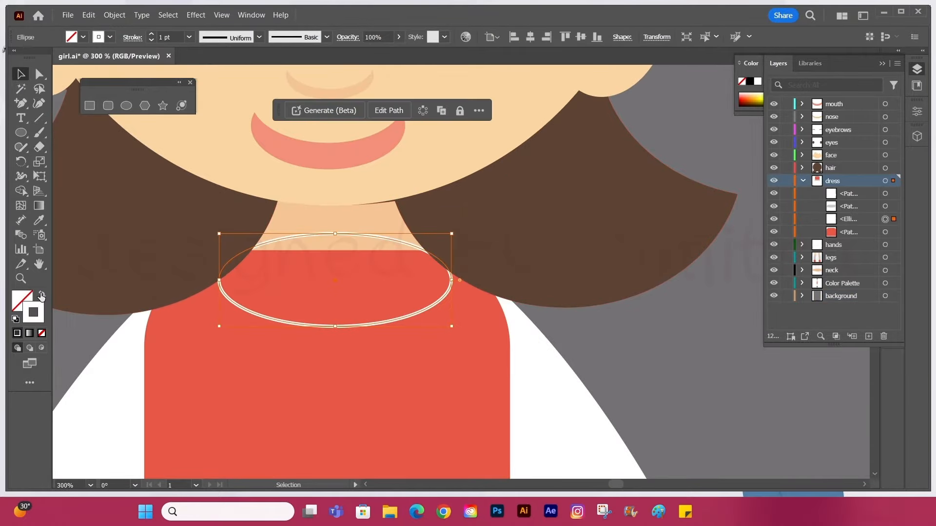
{"action": "left_click", "coordinate": [88, 107]}
{"action": "left_click_drag", "start_coordinate": [214, 221], "coordinate": [448, 251]}
{"action": "left_click", "coordinate": [21, 74]}
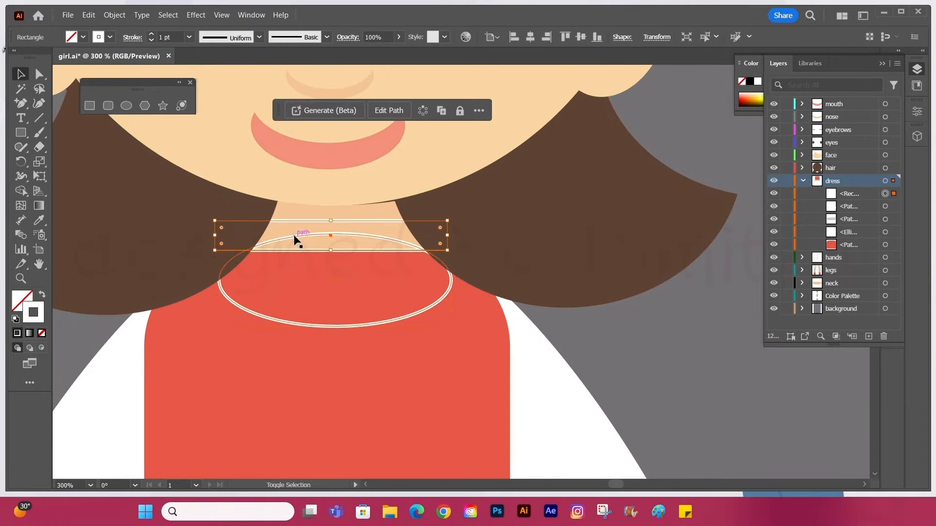
- Split the collar ellipse with the rectangle using Pathfinder, and delete the pieces above the bodice's upper edge
{"action": "left_click", "coordinate": [295, 237], "text": "shift"}
{"action": "left_click", "coordinate": [893, 314]}
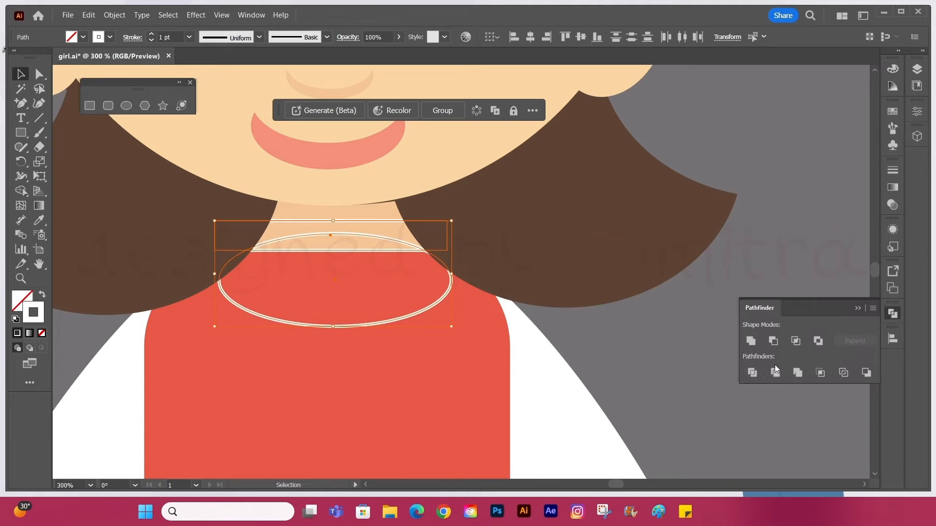
{"action": "left_click", "coordinate": [347, 222]}
{"action": "left_click", "coordinate": [346, 222]}
{"action": "key", "text": "Delete"}
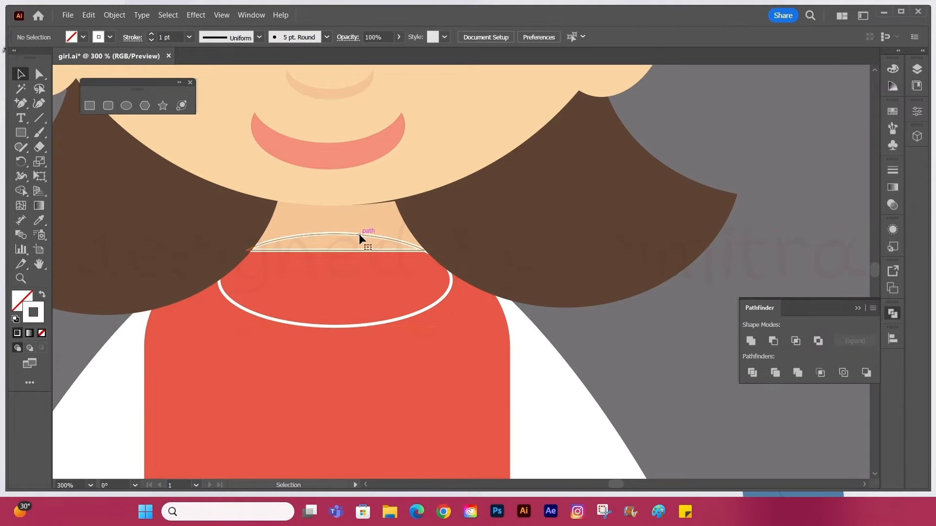
{"action": "left_click", "coordinate": [359, 234]}
{"action": "key", "text": "Delete"}
- Swap the trimmed collar's outline back to a solid white fill and deselect it
{"action": "left_click", "coordinate": [229, 299]}
{"action": "left_click", "coordinate": [42, 294]}
{"action": "left_click", "coordinate": [788, 232]}
{"action": "left_click", "coordinate": [893, 338]}
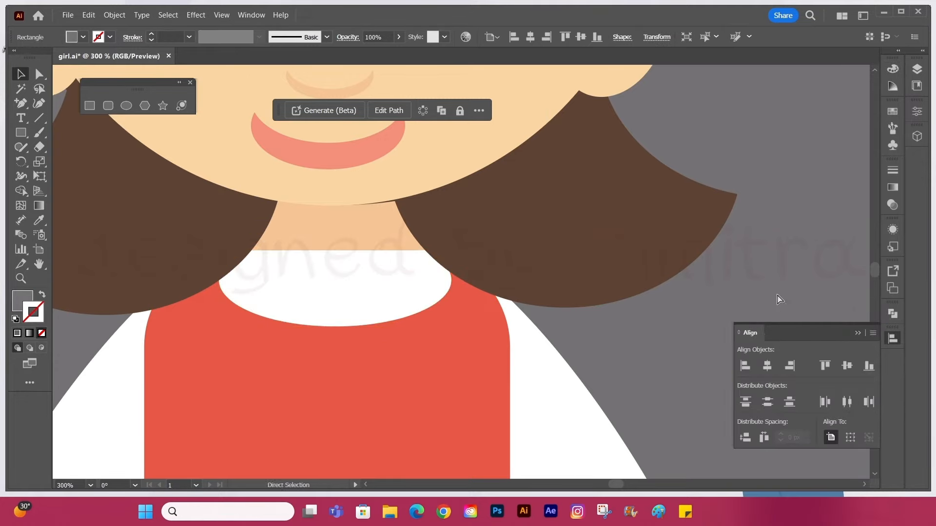
{"action": "key", "text": "ctrl+0"}
{"action": "left_click", "coordinate": [716, 247]}
- Collapse the dress layer, hide the Color Palette layer, and save the document
{"action": "left_click", "coordinate": [917, 69]}
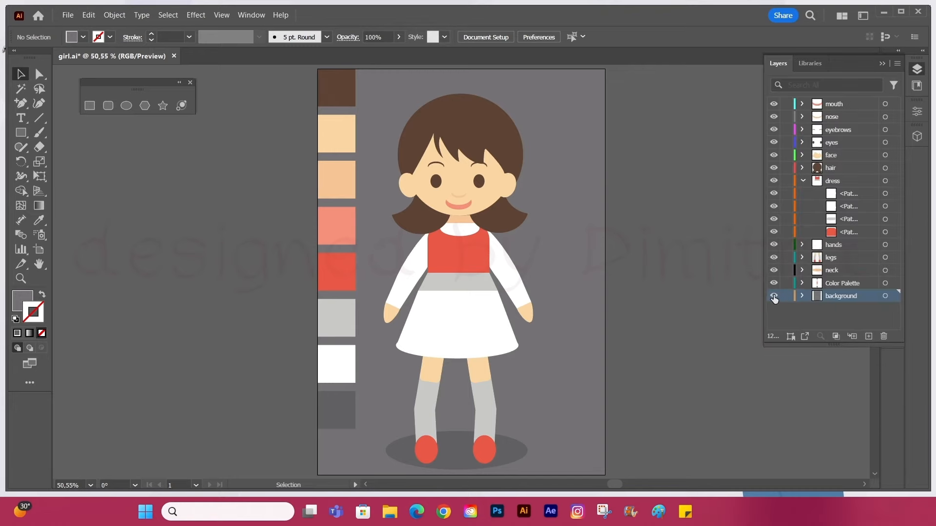
{"action": "left_click", "coordinate": [803, 181]}
{"action": "left_click", "coordinate": [774, 232]}
{"action": "key", "text": "ctrl+s"}
- Round the inner knee corners of both socks into smooth curves with the Direct Selection tool
{"action": "left_click", "coordinate": [42, 76]}
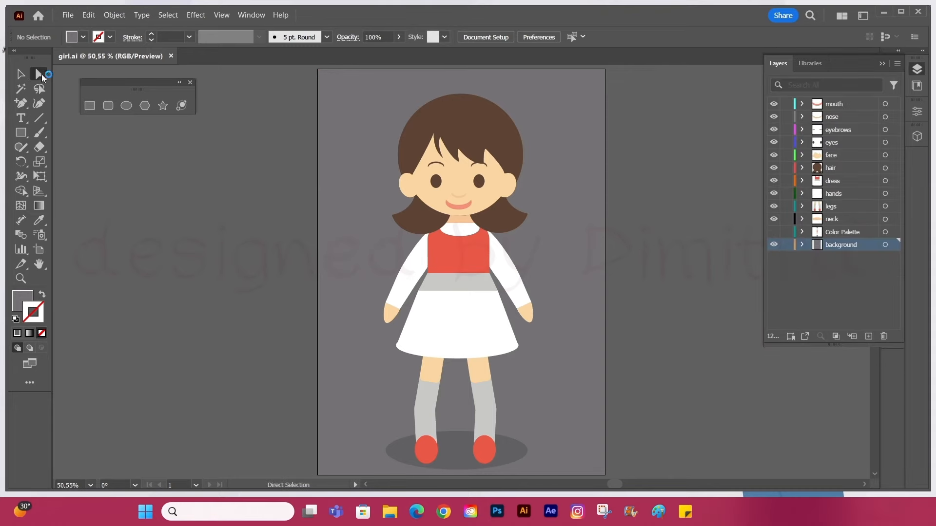
{"action": "scroll", "coordinate": [452, 419], "scroll_direction": "up", "scroll_amount": 5}
{"action": "left_click", "coordinate": [414, 410]}
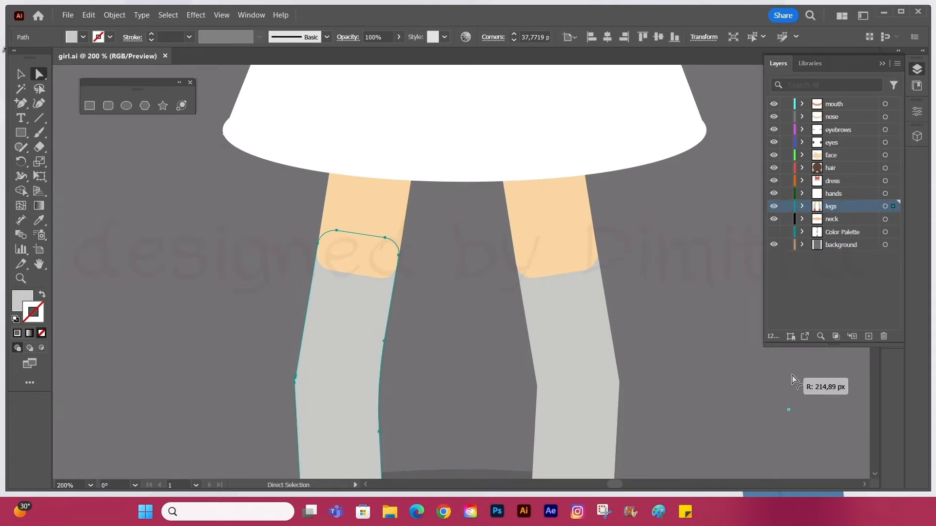
{"action": "left_click_drag", "start_coordinate": [792, 380], "coordinate": [793, 379]}
{"action": "left_click", "coordinate": [544, 396]}
{"action": "left_click_drag", "start_coordinate": [403, 400], "coordinate": [1, 389]}
{"action": "scroll", "coordinate": [400, 362], "scroll_direction": "down", "scroll_amount": 3}
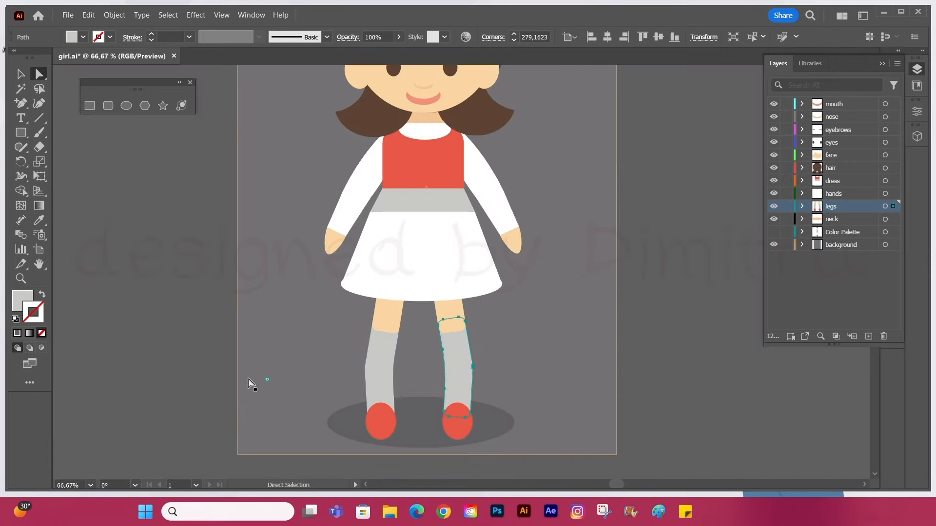
{"action": "left_click_drag", "start_coordinate": [267, 380], "coordinate": [94, 387]}
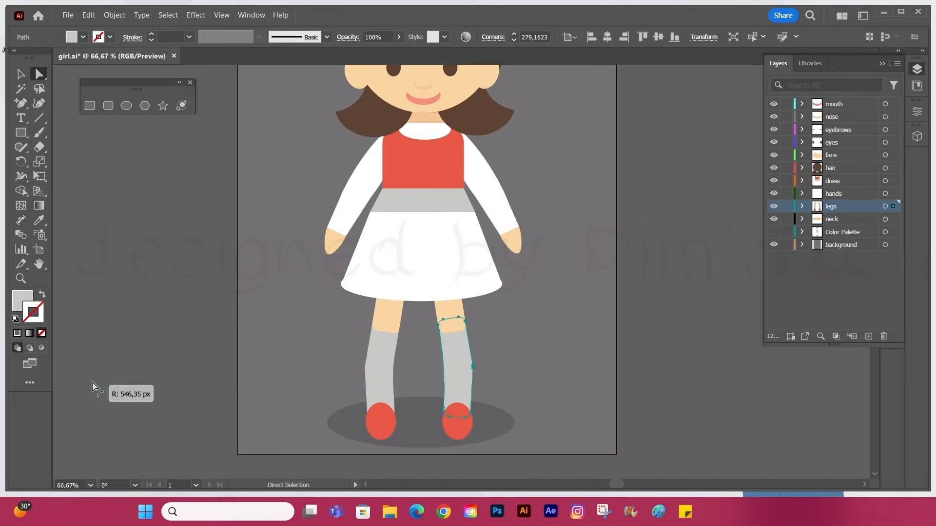
- Delete the surplus anchor points at the left sock's outer knee so that its outer edge runs straight
{"action": "left_click", "coordinate": [770, 396]}
{"action": "left_click", "coordinate": [387, 380]}
{"action": "scroll", "coordinate": [365, 369], "scroll_direction": "up", "scroll_amount": 9}
{"action": "left_click", "coordinate": [306, 371]}
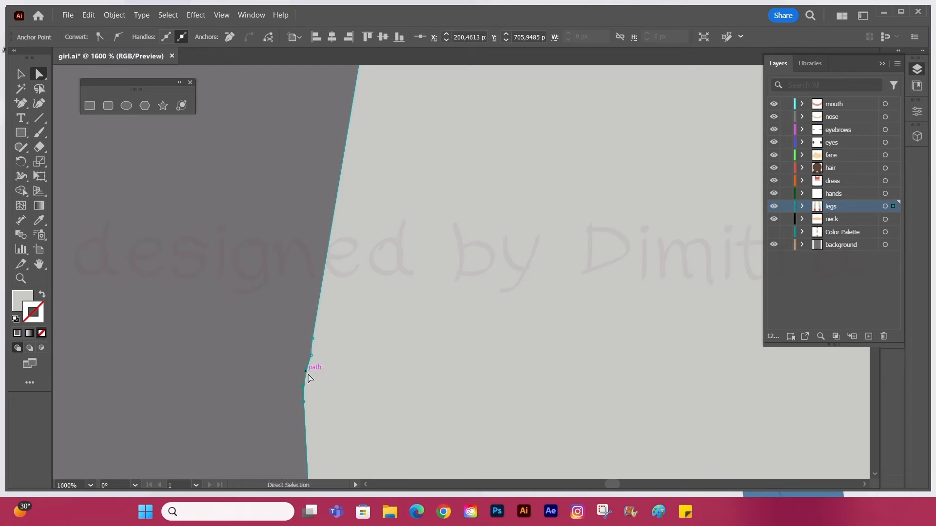
{"action": "left_click_drag", "start_coordinate": [312, 360], "coordinate": [315, 366]}
{"action": "key", "text": "ctrl+z"}
{"action": "left_click", "coordinate": [313, 339]}
{"action": "key", "text": "Delete"}
{"action": "left_click", "coordinate": [304, 402]}
{"action": "key", "text": "Delete"}
{"action": "scroll", "coordinate": [303, 404], "scroll_direction": "down", "scroll_amount": 9}
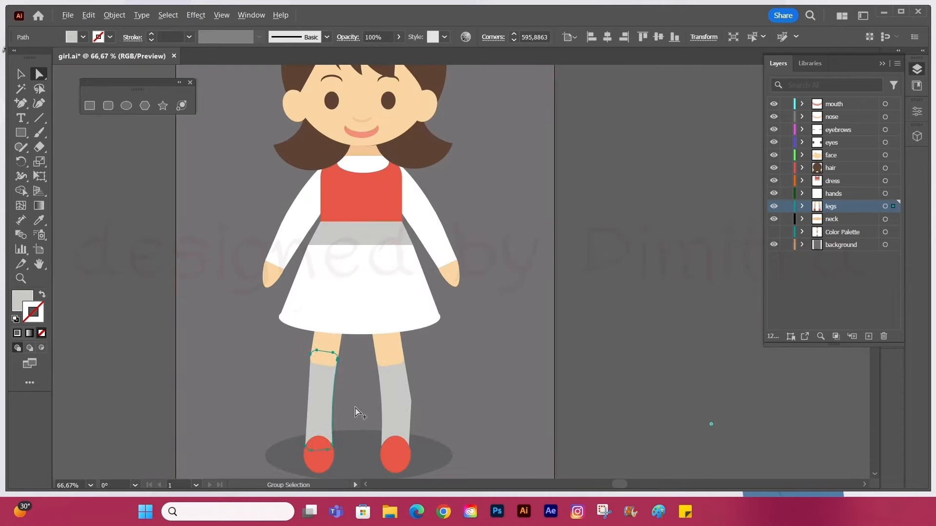
- Delete the anchor point at the right sock's outer knee to straighten that edge
{"action": "left_click", "coordinate": [358, 412]}
{"action": "left_click", "coordinate": [610, 348]}
{"action": "scroll", "coordinate": [610, 348], "scroll_direction": "down", "scroll_amount": 2}
{"action": "scroll", "coordinate": [412, 400], "scroll_direction": "up", "scroll_amount": 3}
{"action": "left_click", "coordinate": [399, 350]}
{"action": "left_click", "coordinate": [410, 306]}
{"action": "key", "text": "Delete"}
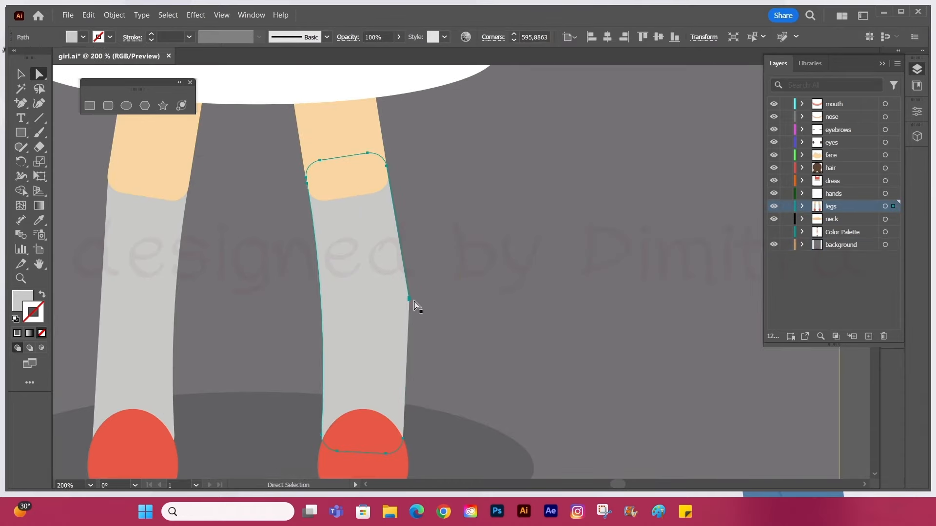
{"action": "scroll", "coordinate": [476, 303], "scroll_direction": "down", "scroll_amount": 4}
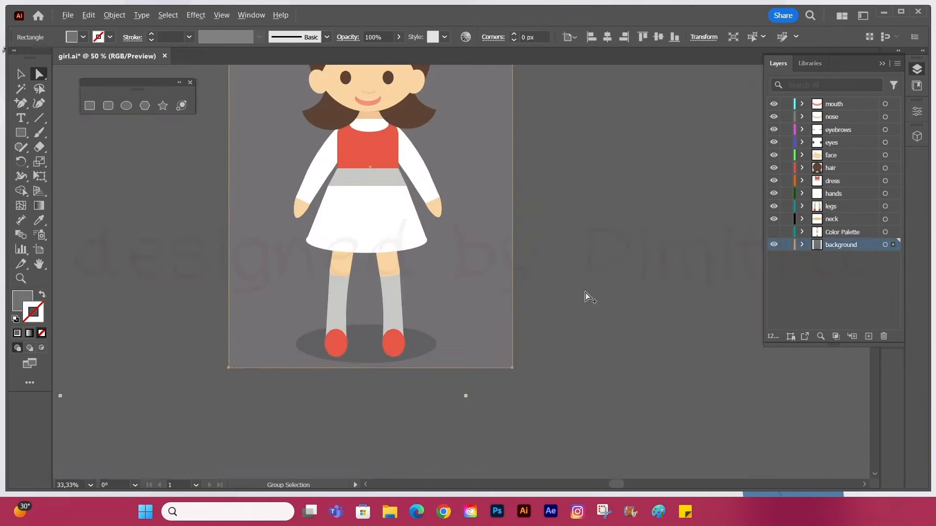
- Move both sock paths to the bottom of the legs layer's stacking order
{"action": "scroll", "coordinate": [391, 309], "scroll_direction": "up", "scroll_amount": 1}
{"action": "left_click", "coordinate": [319, 306], "text": "shift"}
{"action": "left_click", "coordinate": [800, 207]}
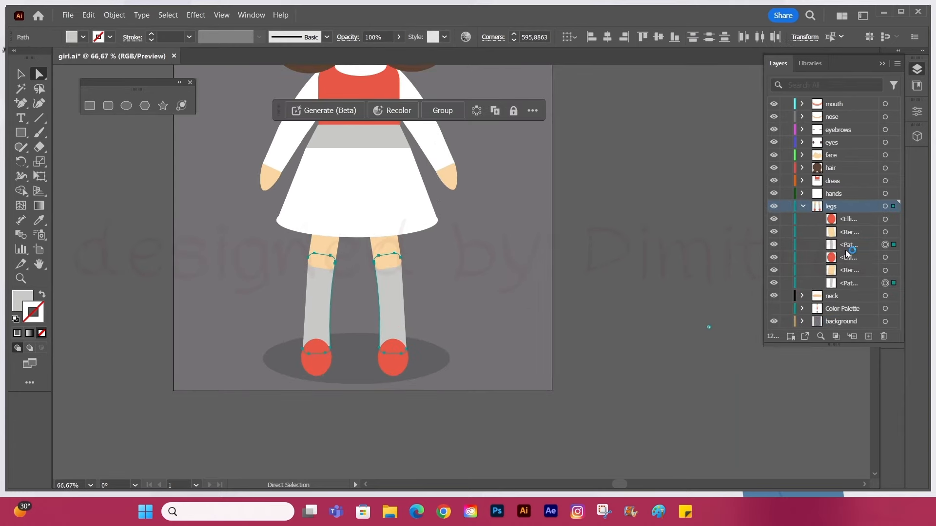
{"action": "left_click_drag", "start_coordinate": [841, 269], "coordinate": [811, 283]}
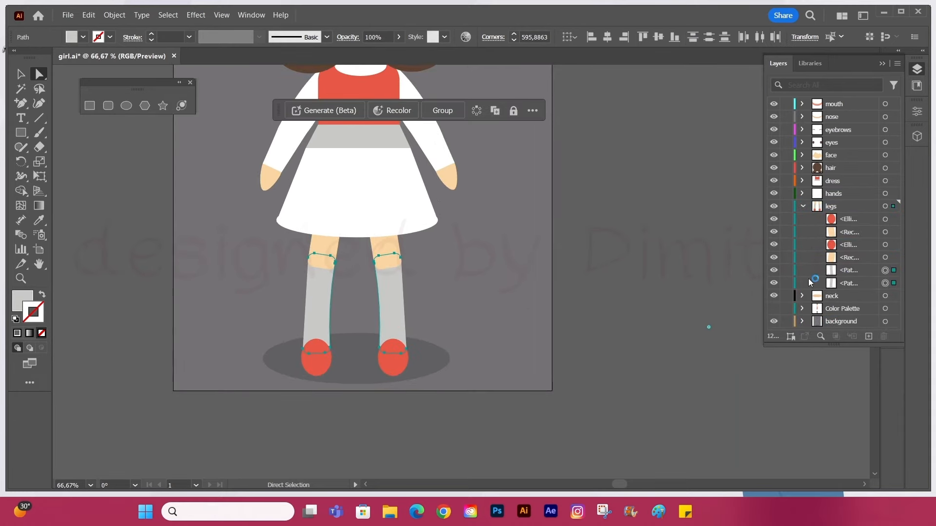
{"action": "left_click", "coordinate": [534, 293]}
- Try sending the two shoe ellipses behind the socks within the legs layer
{"action": "scroll", "coordinate": [612, 286], "scroll_direction": "down", "scroll_amount": 2}
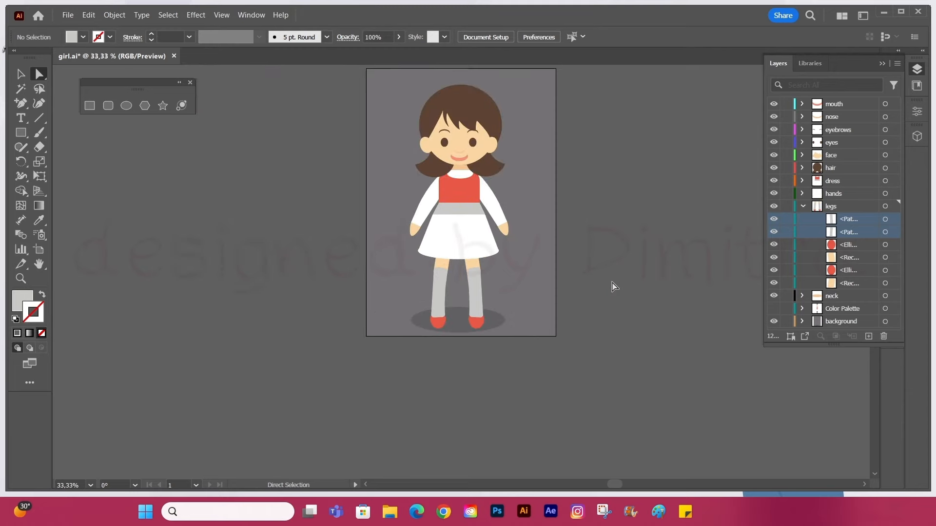
{"action": "scroll", "coordinate": [543, 325], "scroll_direction": "up", "scroll_amount": 2}
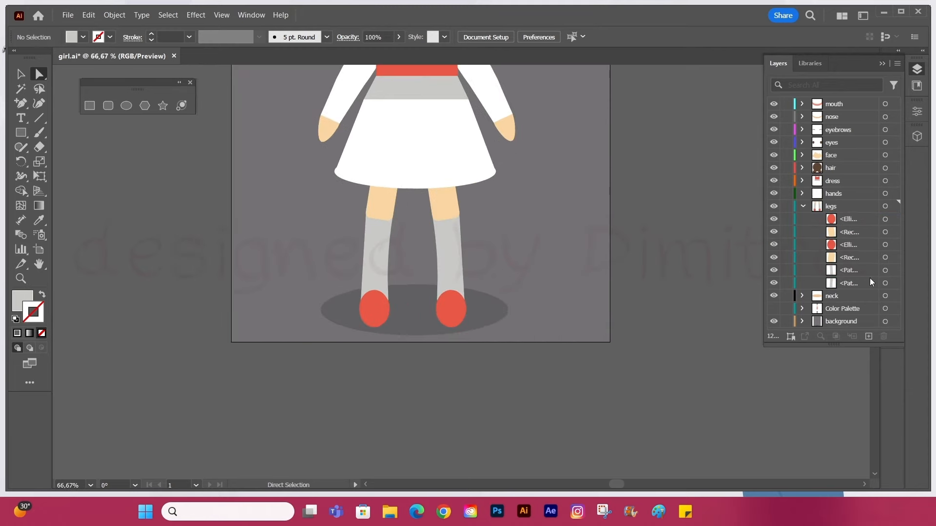
{"action": "left_click_drag", "start_coordinate": [867, 252], "coordinate": [828, 291]}
{"action": "key", "text": "ctrl+0"}
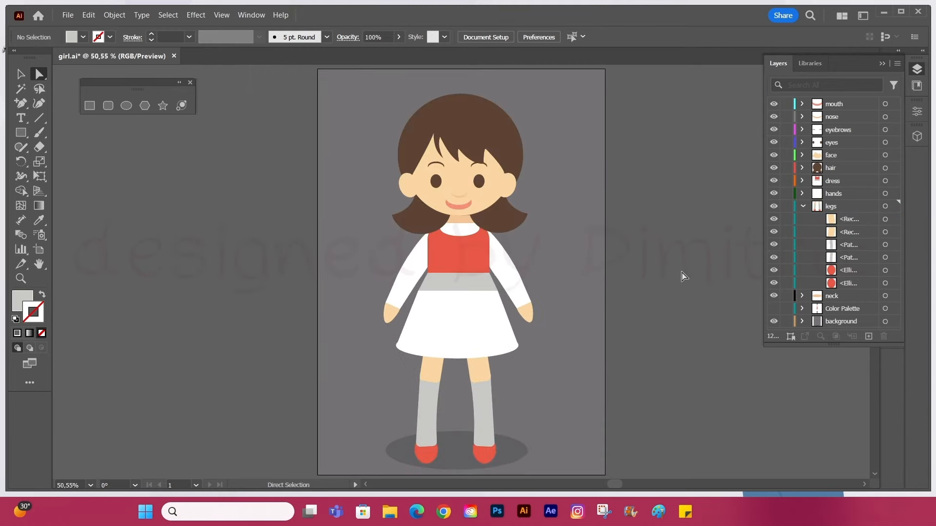
- Bring both shoe ellipses to the top of the legs layer's stacking order
{"action": "scroll", "coordinate": [496, 456], "scroll_direction": "up", "scroll_amount": 3}
{"action": "left_click", "coordinate": [850, 283]}
{"action": "left_click", "coordinate": [850, 270], "text": "shift"}
{"action": "left_click_drag", "start_coordinate": [850, 271], "coordinate": [861, 216]}
{"action": "left_click", "coordinate": [621, 333]}
{"action": "key", "text": "ctrl+0"}
- Switch both shoe ellipses to a red outline without fill, and draw a rectangle over the left shoe's upper part
{"action": "scroll", "coordinate": [512, 390], "scroll_direction": "up", "scroll_amount": 4}
{"action": "left_click", "coordinate": [463, 414]}
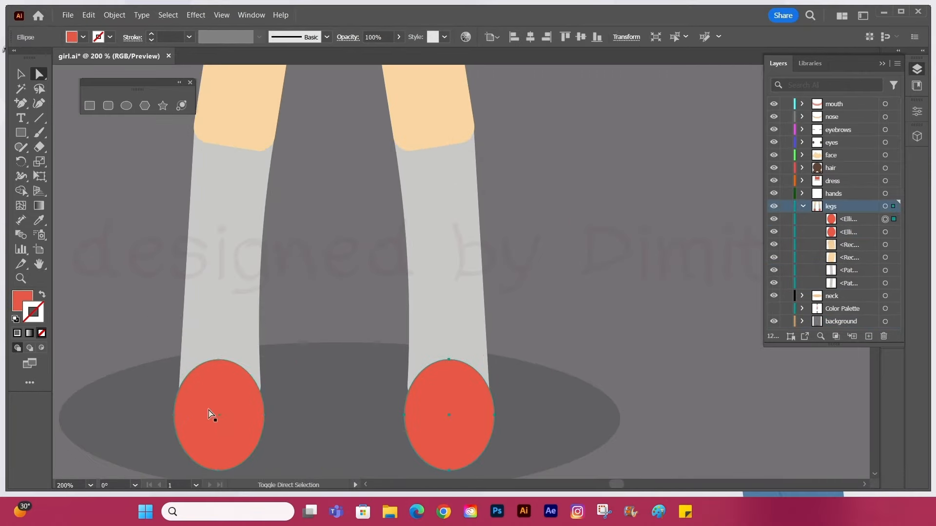
{"action": "left_click", "coordinate": [212, 414], "text": "shift"}
{"action": "left_click", "coordinate": [41, 295]}
{"action": "left_click", "coordinate": [21, 133]}
{"action": "left_click_drag", "start_coordinate": [160, 348], "coordinate": [276, 404]}
- Split the left shoe ellipse with the rectangle using Pathfinder, and delete the pieces above the sock's lower edge
{"action": "key", "text": "v"}
{"action": "left_click", "coordinate": [184, 452], "text": "shift"}
{"action": "left_click", "coordinate": [917, 69]}
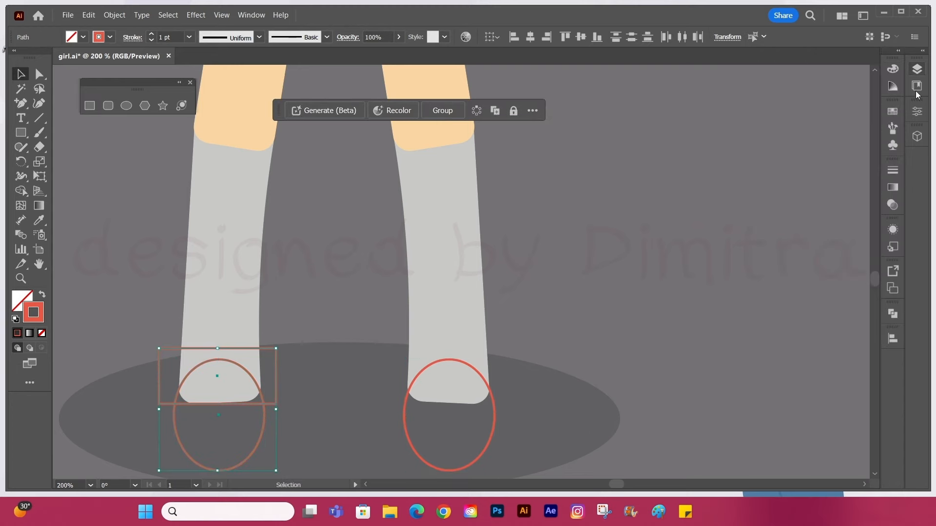
{"action": "left_click", "coordinate": [893, 314]}
{"action": "left_click", "coordinate": [255, 351]}
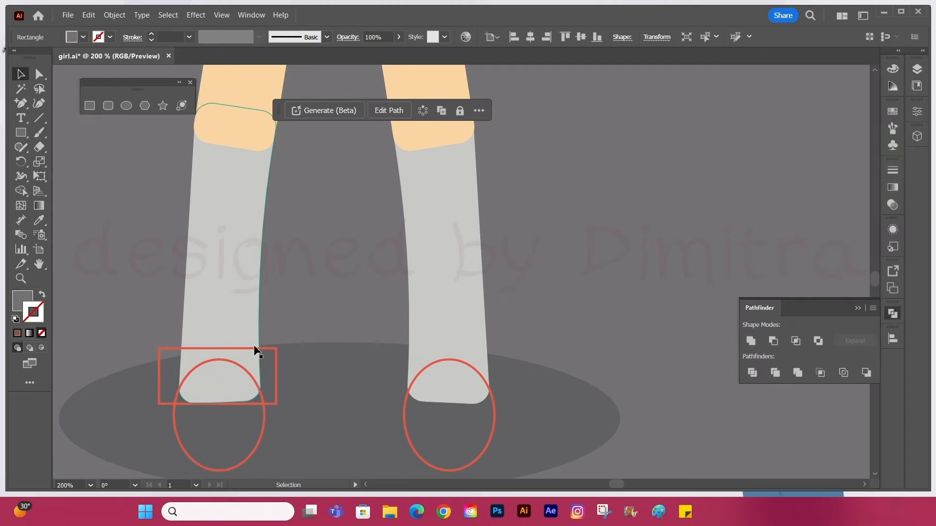
{"action": "left_click", "coordinate": [255, 348]}
{"action": "key", "text": "Delete"}
{"action": "left_click", "coordinate": [252, 377]}
{"action": "key", "text": "Delete"}
- Swap the trimmed left shoe's outline back to a solid red fill
{"action": "left_click", "coordinate": [174, 419]}
{"action": "key", "text": "shift+x"}
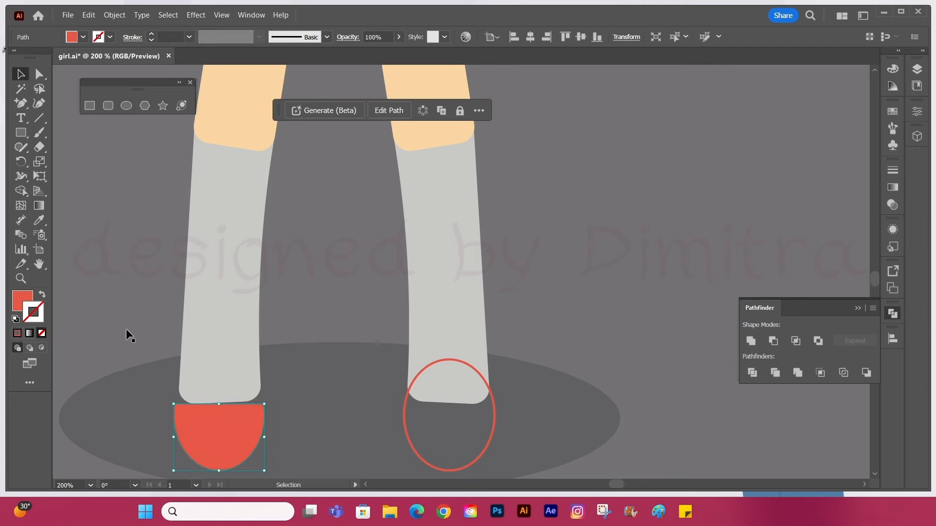
{"action": "key", "text": "a"}
{"action": "key", "text": "v"}
{"action": "left_click", "coordinate": [227, 394]}
{"action": "left_click_drag", "start_coordinate": [228, 404], "coordinate": [238, 444]}
{"action": "key", "text": "ctrl+z"}
- Round the two upper corners of the trimmed left shoe and fit the artboard in view
{"action": "key", "text": "a"}
{"action": "left_click", "coordinate": [157, 399]}
{"action": "scroll", "coordinate": [157, 399], "scroll_direction": "up", "scroll_amount": 3}
{"action": "left_click", "coordinate": [211, 436]}
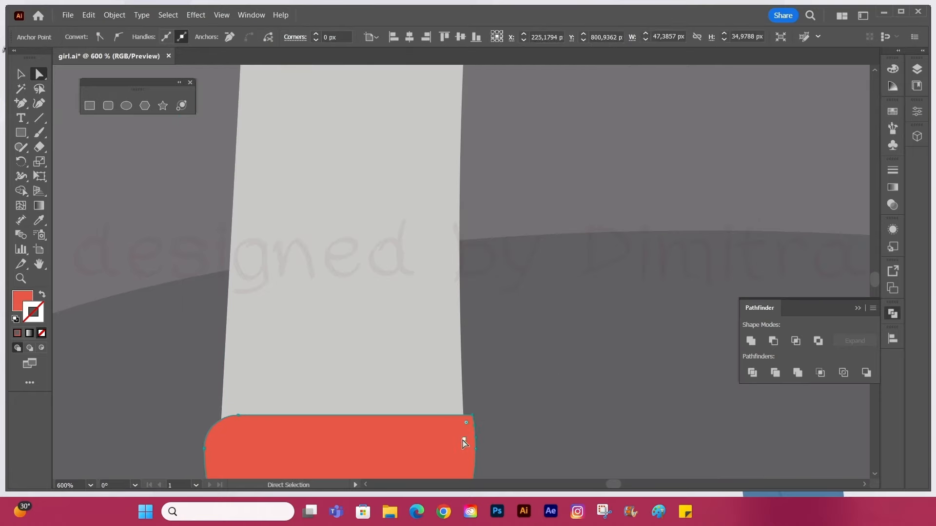
{"action": "left_click_drag", "start_coordinate": [428, 432], "coordinate": [429, 432]}
{"action": "left_click", "coordinate": [21, 75]}
{"action": "left_click", "coordinate": [84, 160]}
{"action": "key", "text": "ctrl+0"}
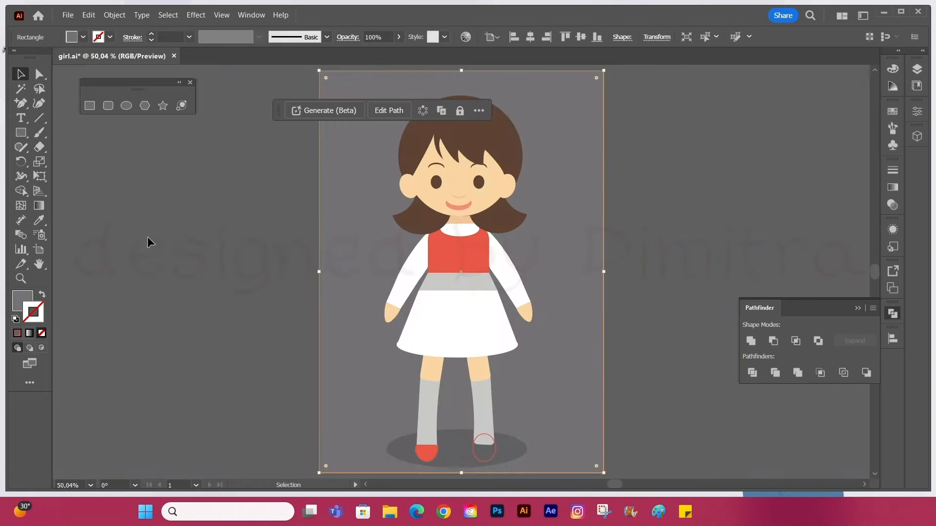
{"action": "left_click", "coordinate": [147, 238]}
- Delete the right shoe's outlined ellipse
{"action": "scroll", "coordinate": [614, 369], "scroll_direction": "up", "scroll_amount": 1}
{"action": "scroll", "coordinate": [585, 374], "scroll_direction": "down", "scroll_amount": 2}
{"action": "left_click", "coordinate": [449, 401]}
{"action": "key", "text": "Delete"}
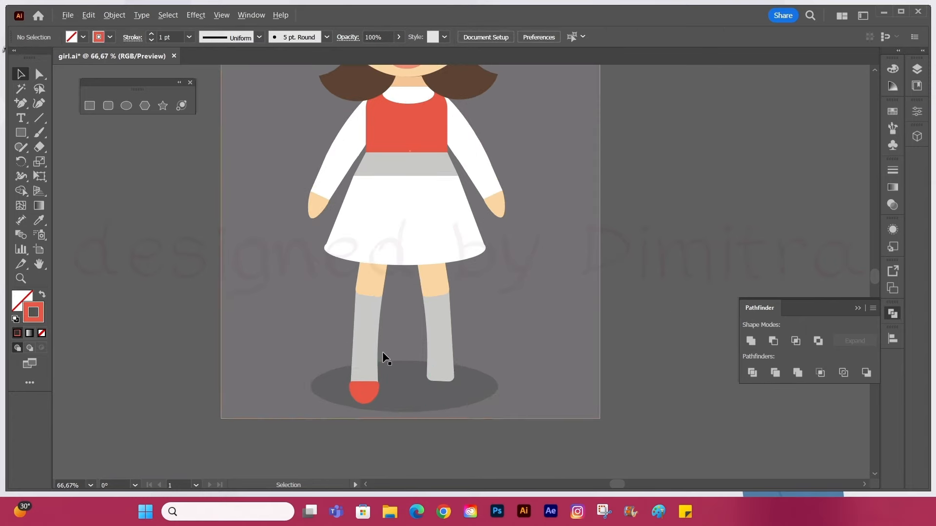
- Try moving the left sock path above the skin-coloured leg pieces in the legs layer
{"action": "scroll", "coordinate": [377, 305], "scroll_direction": "up", "scroll_amount": 5}
{"action": "left_click", "coordinate": [358, 318]}
{"action": "key", "text": "ctrl+minus"}
{"action": "key", "text": "ctrl+minus"}
{"action": "key", "text": "ctrl+minus"}
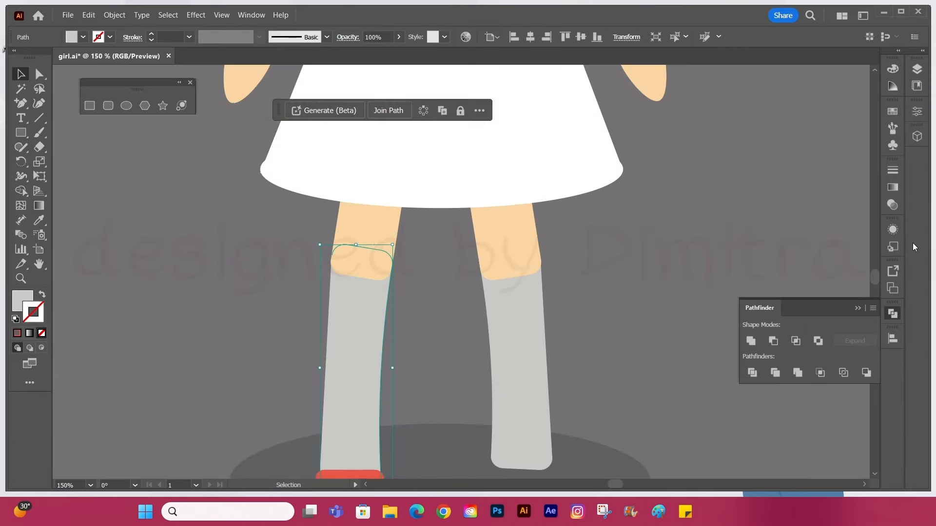
{"action": "left_click", "coordinate": [894, 314]}
{"action": "left_click", "coordinate": [917, 69]}
{"action": "left_click", "coordinate": [886, 271]}
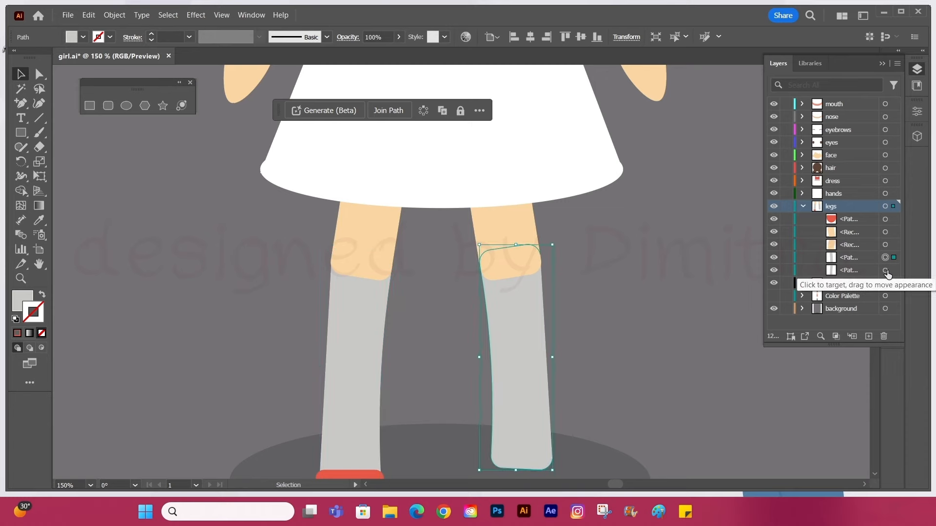
{"action": "left_click_drag", "start_coordinate": [854, 273], "coordinate": [855, 227]}
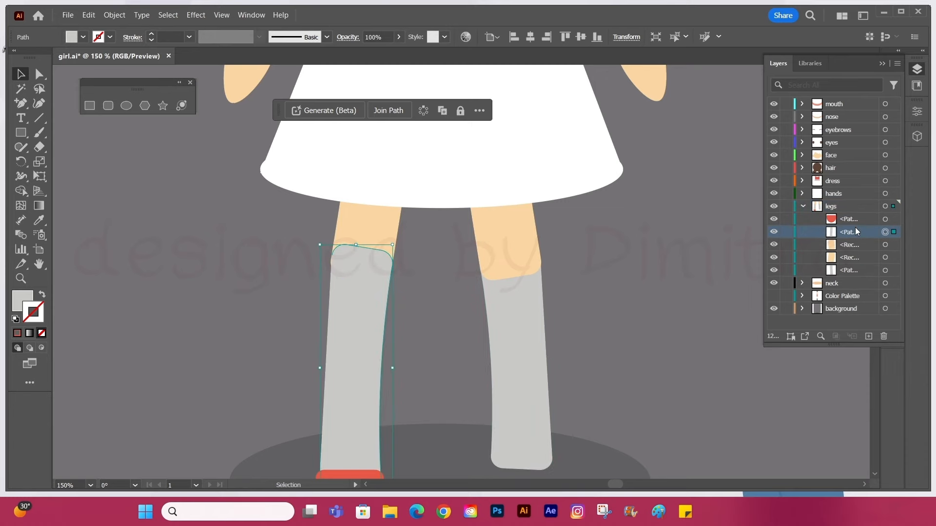
{"action": "key", "text": "ctrl+z"}
- Try rounding the corners of the left leg's skin-coloured rectangle further where it meets the sock
{"action": "left_click", "coordinate": [232, 341]}
{"action": "scroll", "coordinate": [231, 341], "scroll_direction": "down", "scroll_amount": 2}
{"action": "scroll", "coordinate": [311, 264], "scroll_direction": "up", "scroll_amount": 4}
{"action": "left_click", "coordinate": [288, 286]}
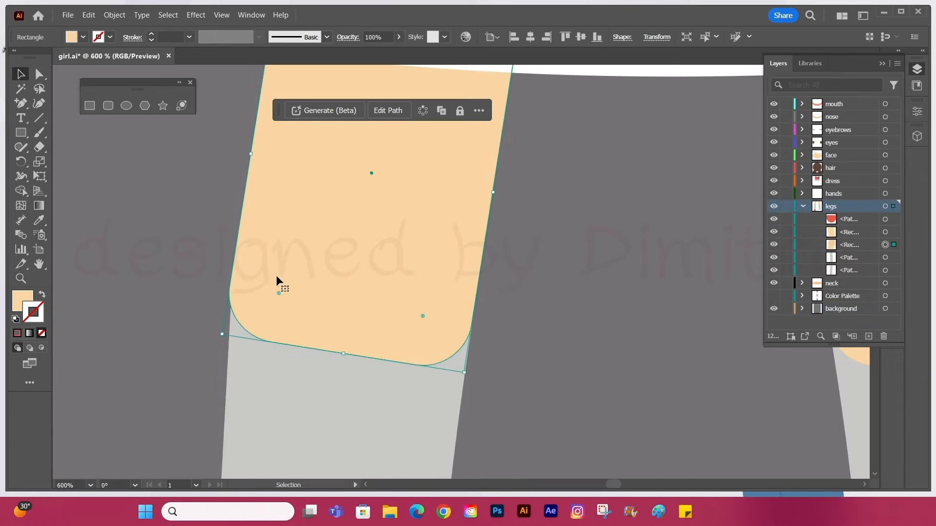
{"action": "left_click_drag", "start_coordinate": [276, 277], "coordinate": [352, 189]}
{"action": "scroll", "coordinate": [320, 254], "scroll_direction": "down", "scroll_amount": 3}
{"action": "scroll", "coordinate": [320, 258], "scroll_direction": "down", "scroll_amount": 1}
{"action": "left_click", "coordinate": [398, 277]}
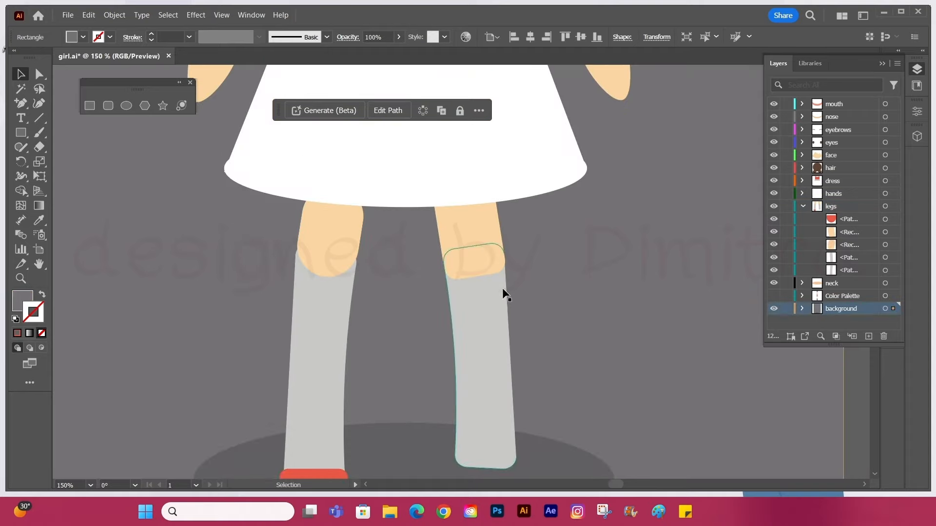
{"action": "left_click", "coordinate": [338, 249]}
{"action": "left_click", "coordinate": [646, 294]}
{"action": "scroll", "coordinate": [645, 293], "scroll_direction": "down", "scroll_amount": 2}
{"action": "key", "text": "ctrl+z"}
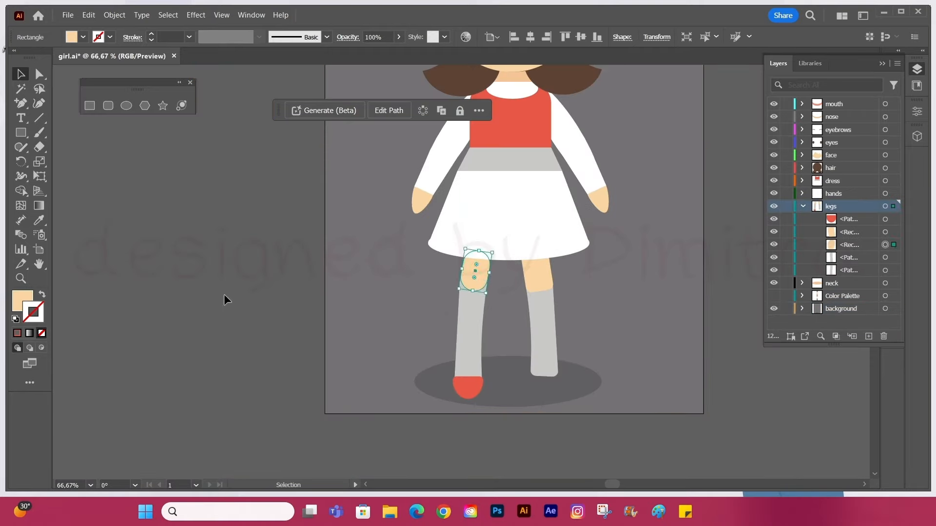
{"action": "left_click", "coordinate": [472, 288]}
{"action": "scroll", "coordinate": [468, 302], "scroll_direction": "up", "scroll_amount": 3}
{"action": "double_click", "coordinate": [479, 266]}
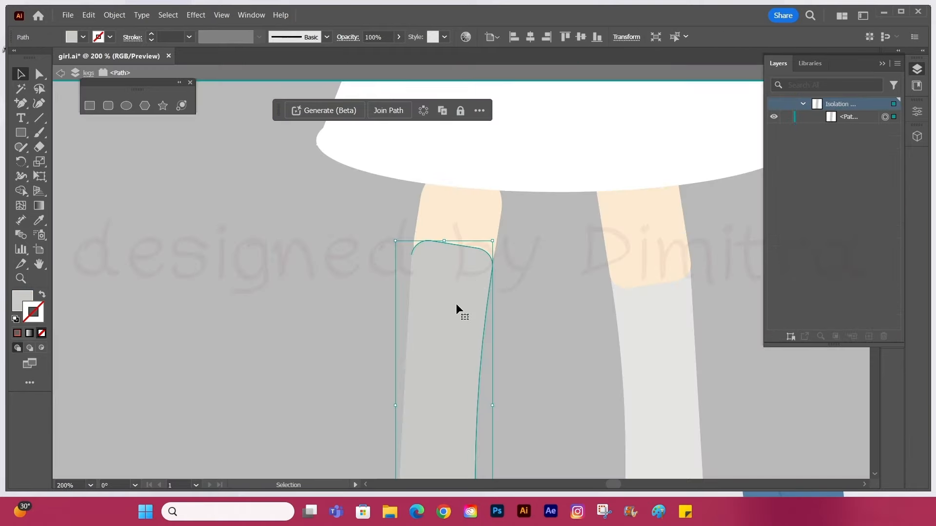
{"action": "key", "text": "a"}
{"action": "double_click", "coordinate": [521, 275]}
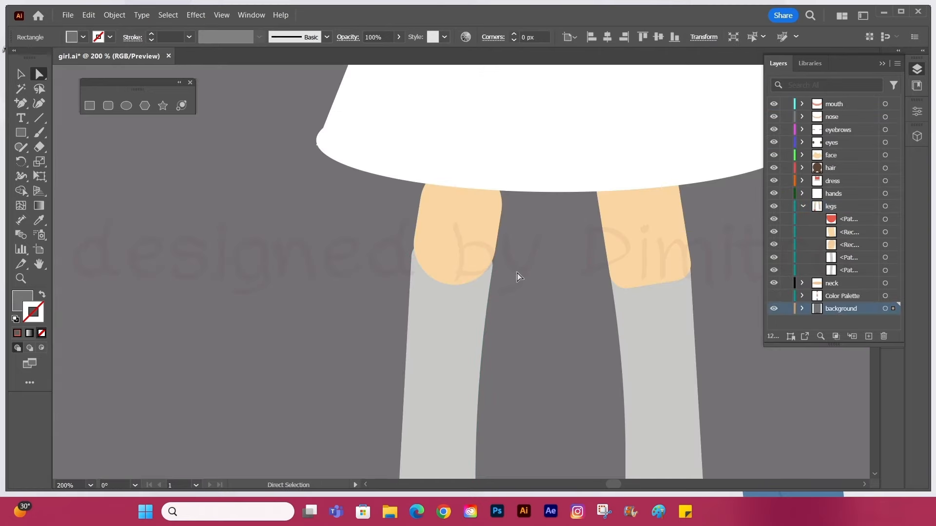
{"action": "left_click_drag", "start_coordinate": [519, 277], "coordinate": [357, 280]}
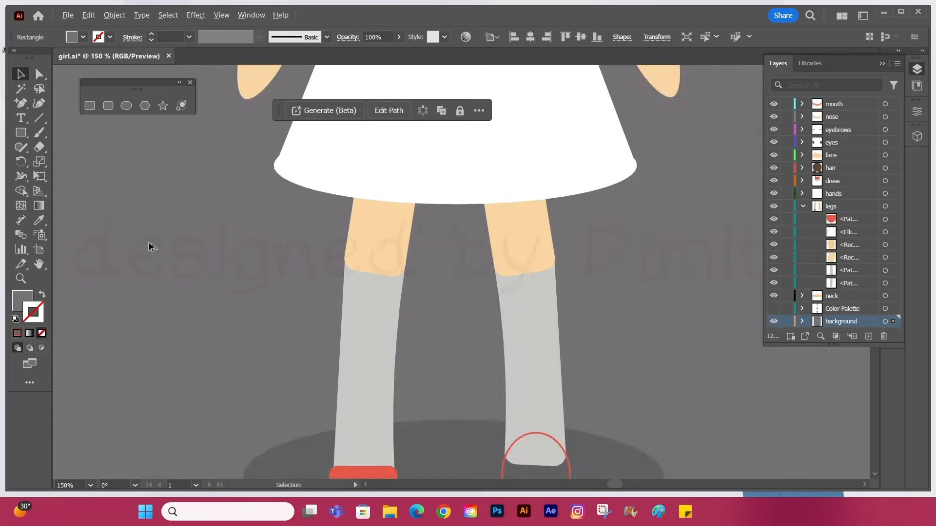
- Square off the corners of the left leg's skin-coloured rectangle, and move its lower outer corner onto the sock's edge
{"action": "scroll", "coordinate": [221, 312], "scroll_direction": "down", "scroll_amount": 3}
{"action": "scroll", "coordinate": [278, 285], "scroll_direction": "up", "scroll_amount": 5}
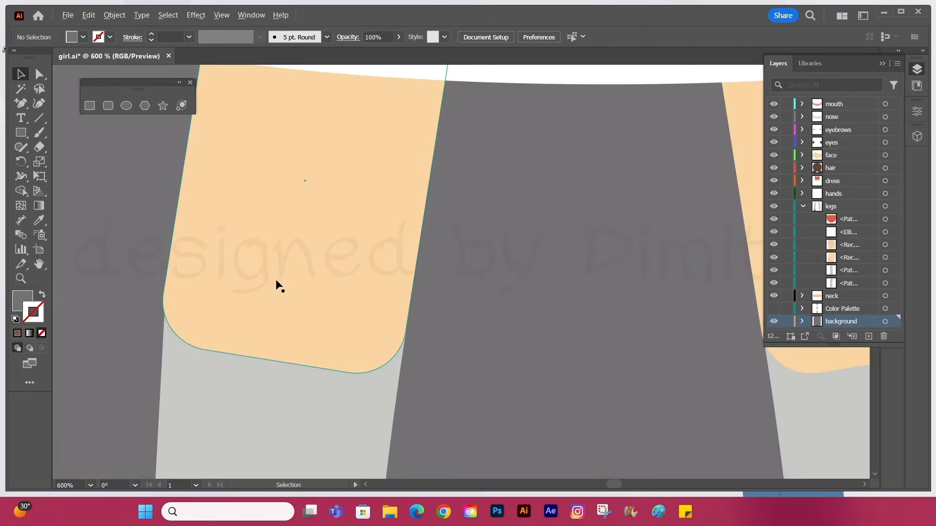
{"action": "key", "text": "a"}
{"action": "left_click", "coordinate": [192, 330]}
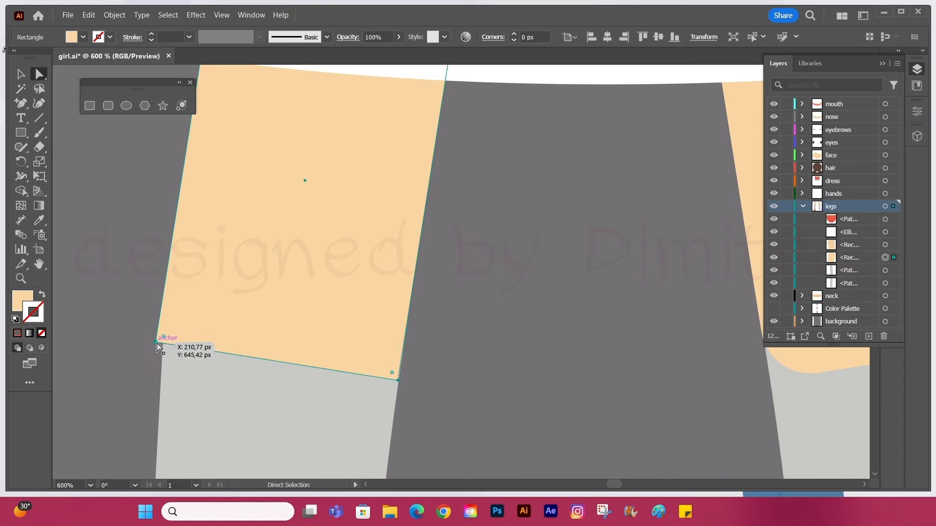
{"action": "left_click_drag", "start_coordinate": [157, 342], "coordinate": [165, 345]}
{"action": "left_click", "coordinate": [398, 380]}
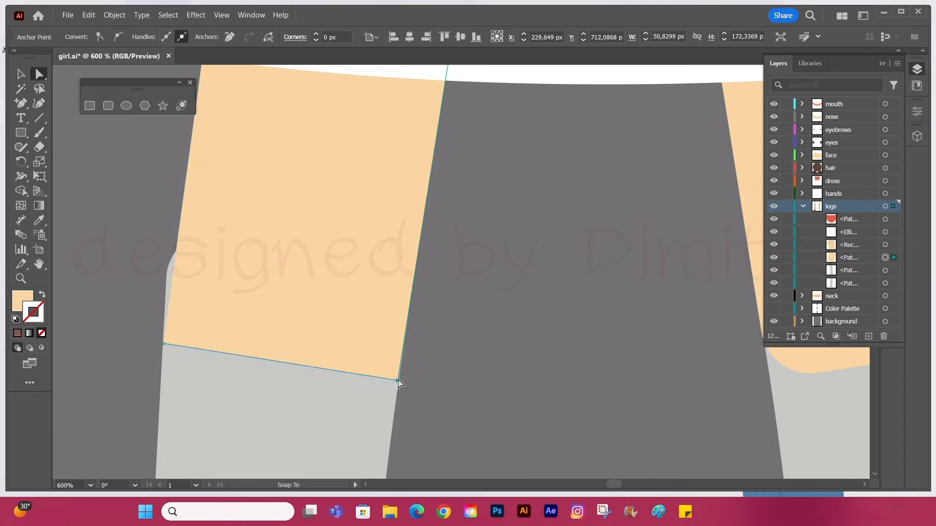
- Move the left sock's upper outer anchor point down onto the lower outer corner of the skin-coloured leg piece
{"action": "left_click", "coordinate": [172, 266]}
{"action": "left_click", "coordinate": [223, 231]}
{"action": "left_click_drag", "start_coordinate": [167, 274], "coordinate": [163, 344]}
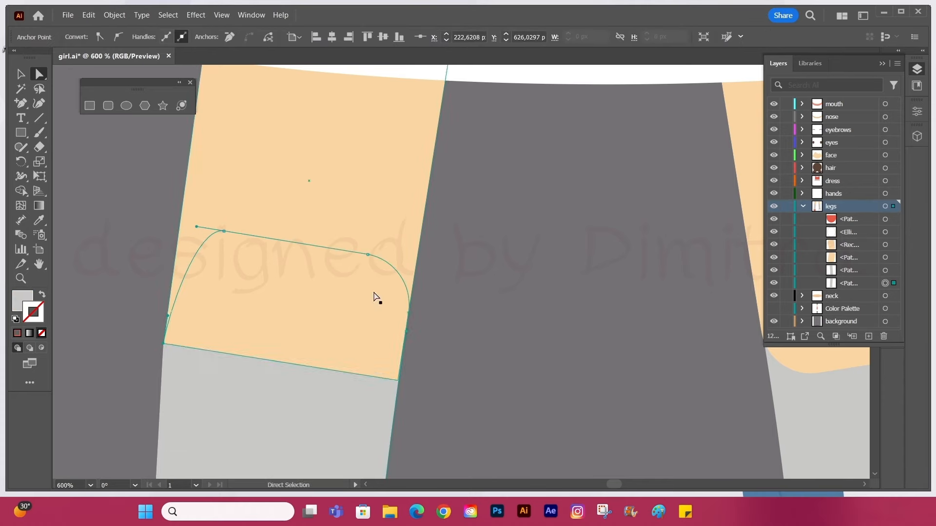
{"action": "left_click", "coordinate": [440, 338]}
- Square off the left shoe's top and move its upper anchor points onto the sock's outer and inner edges
{"action": "scroll", "coordinate": [438, 312], "scroll_direction": "down", "scroll_amount": 6}
{"action": "left_click", "coordinate": [284, 358]}
{"action": "scroll", "coordinate": [285, 351], "scroll_direction": "up", "scroll_amount": 5}
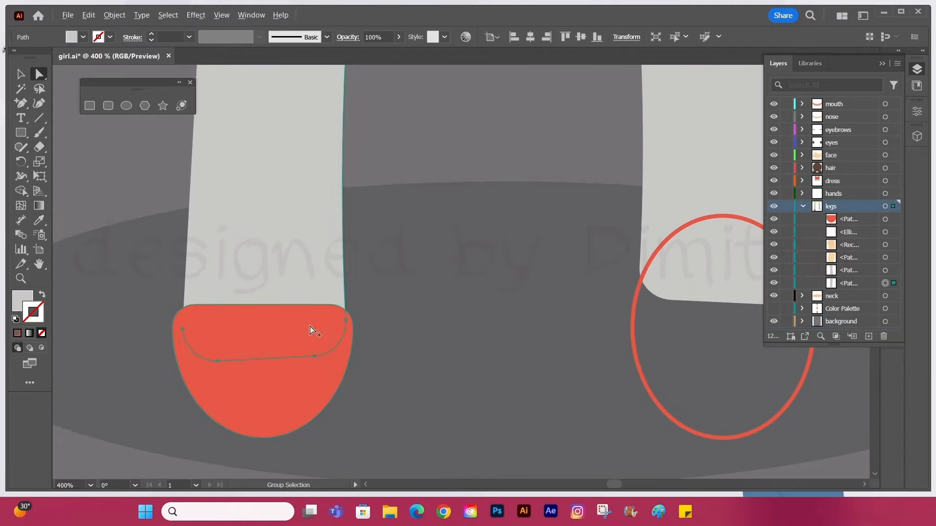
{"action": "scroll", "coordinate": [310, 331], "scroll_direction": "up", "scroll_amount": 1}
{"action": "left_click", "coordinate": [341, 335]}
{"action": "left_click_drag", "start_coordinate": [373, 298], "coordinate": [361, 298]}
{"action": "left_click_drag", "start_coordinate": [121, 299], "coordinate": [120, 297]}
{"action": "left_click_drag", "start_coordinate": [102, 332], "coordinate": [120, 299]}
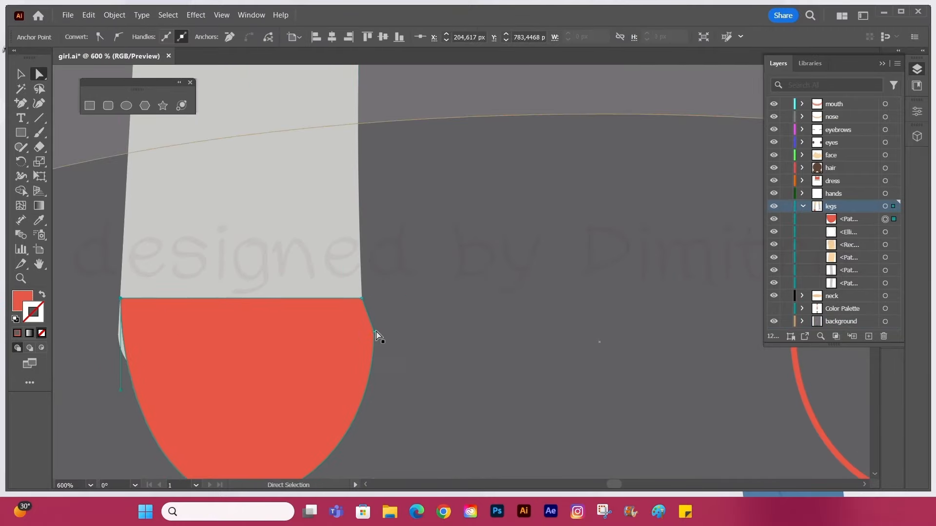
{"action": "left_click_drag", "start_coordinate": [374, 332], "coordinate": [361, 299]}
- Move the left sock's lower side anchor points up onto the shoe's upper corners
{"action": "left_click", "coordinate": [120, 339]}
{"action": "left_click_drag", "start_coordinate": [120, 339], "coordinate": [121, 300]}
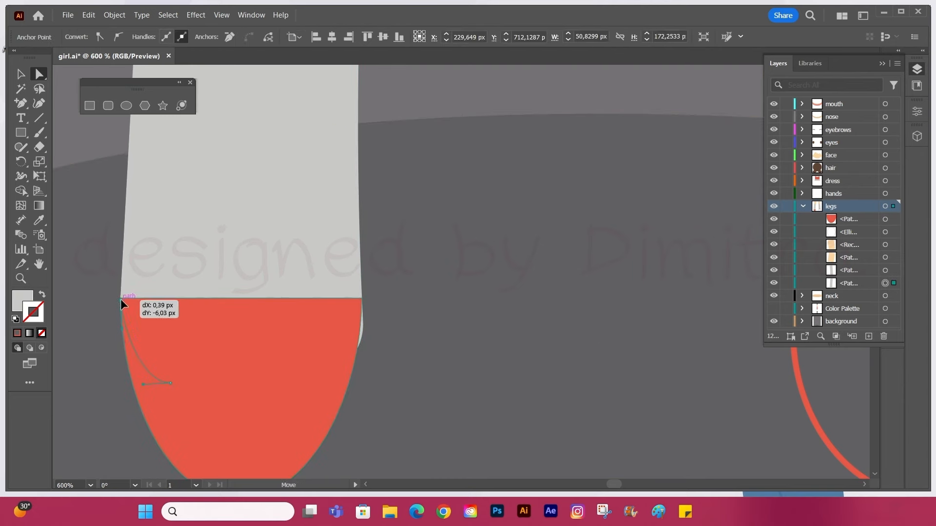
{"action": "left_click_drag", "start_coordinate": [362, 323], "coordinate": [361, 298]}
- Try deleting the left sock's lower inner anchor point beside the shoe's upper corner
{"action": "left_click", "coordinate": [390, 304]}
{"action": "left_click", "coordinate": [362, 319]}
{"action": "left_click", "coordinate": [363, 322]}
{"action": "key", "text": "Delete"}
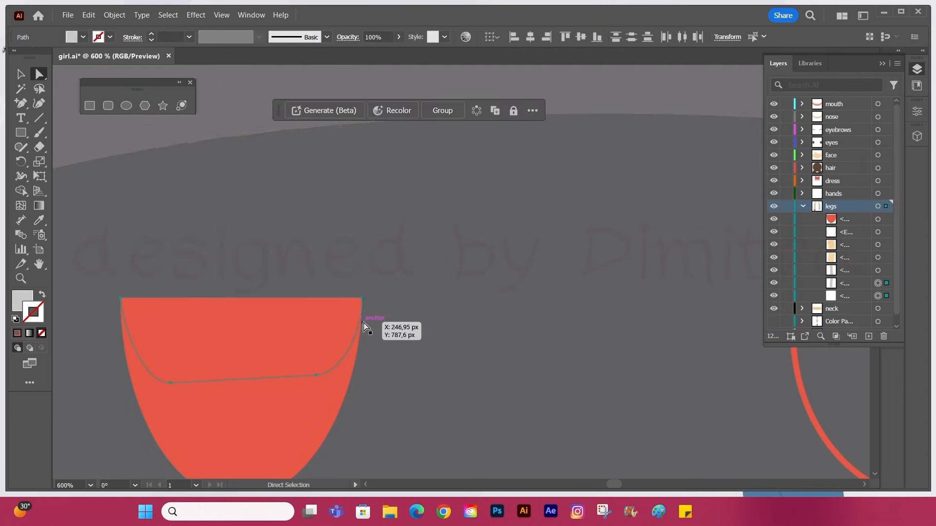
{"action": "key", "text": "ctrl+z"}
- Fine-tune the left sock's lower inner anchor point and its direction handle at the shoe's upper corner
{"action": "scroll", "coordinate": [365, 337], "scroll_direction": "up", "scroll_amount": 3}
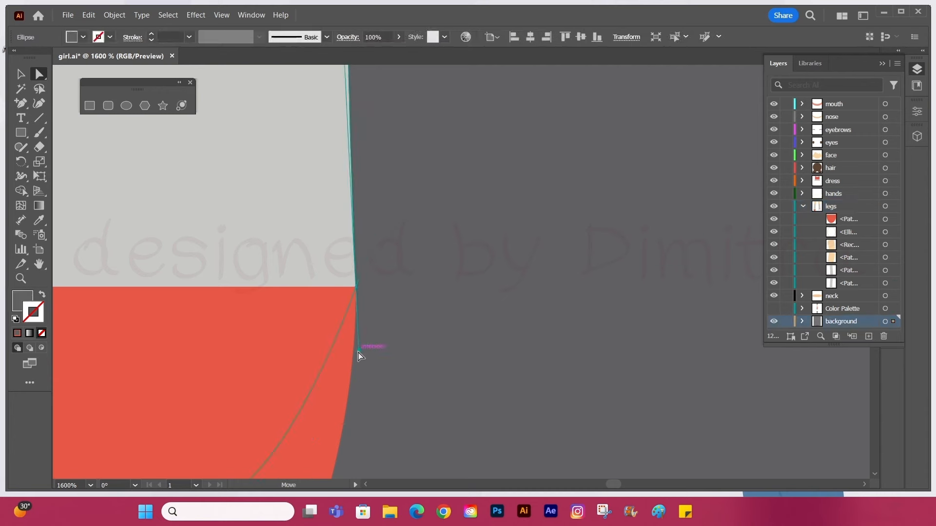
{"action": "left_click", "coordinate": [356, 288]}
{"action": "scroll", "coordinate": [356, 289], "scroll_direction": "up", "scroll_amount": 4}
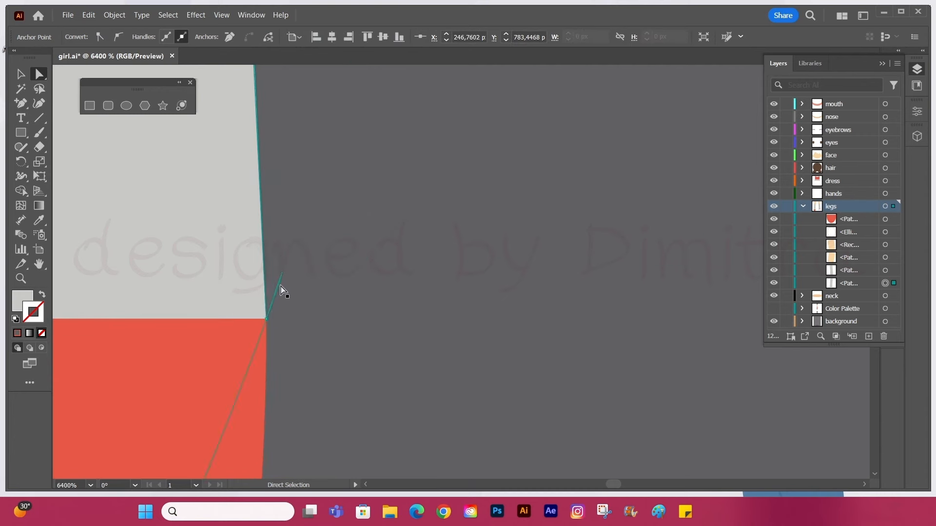
{"action": "left_click", "coordinate": [282, 273], "text": "alt"}
{"action": "scroll", "coordinate": [340, 264], "scroll_direction": "down", "scroll_amount": 1}
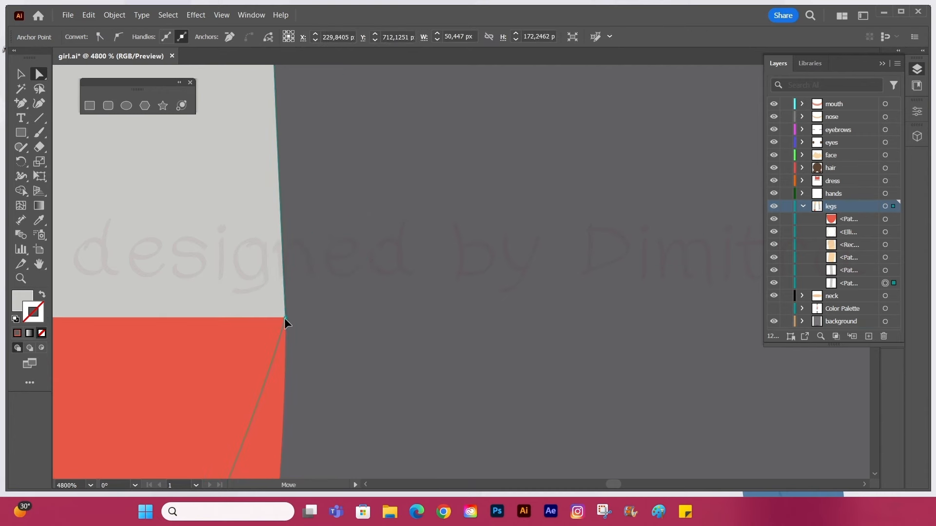
- Delete the right leg's sock, skin-coloured piece and shoe outline
{"action": "key", "text": "ctrl+0"}
{"action": "key", "text": "v"}
{"action": "left_click", "coordinate": [487, 402]}
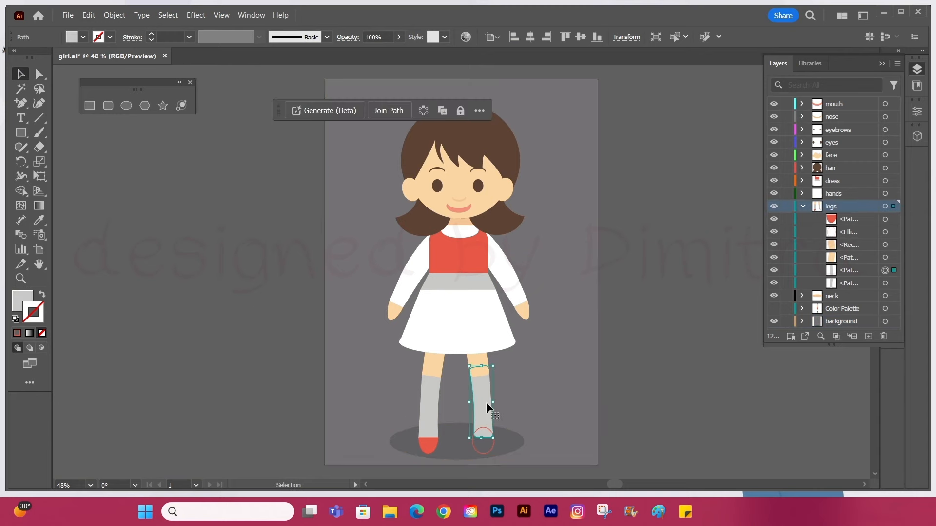
{"action": "key", "text": "Delete"}
- Duplicate the left leg's shoe, skin piece and sock as the right leg, mirror the copy horizontally, and collapse the legs layer
{"action": "left_click", "coordinate": [424, 388]}
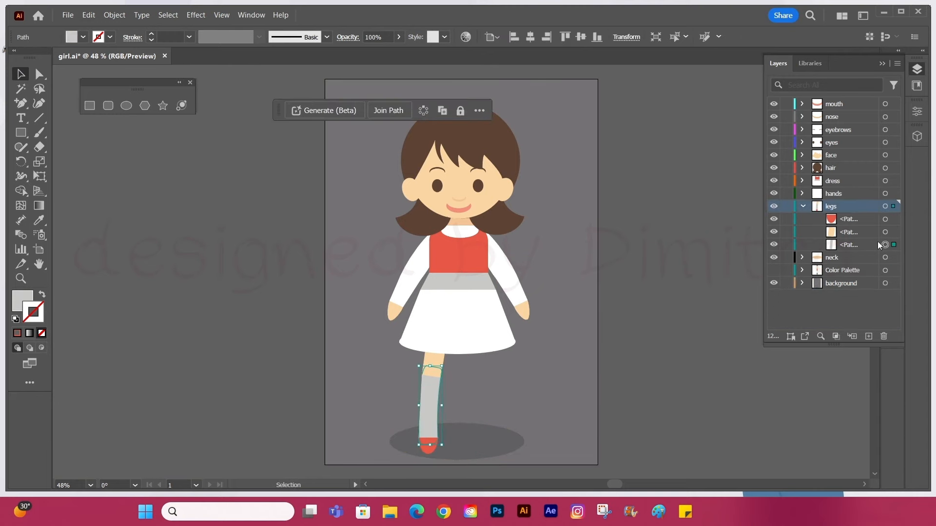
{"action": "left_click", "coordinate": [885, 220]}
{"action": "left_click", "coordinate": [885, 233], "text": "shift"}
{"action": "left_click", "coordinate": [886, 245], "text": "shift"}
{"action": "right_click", "coordinate": [481, 376]}
{"action": "left_click_drag", "start_coordinate": [430, 376], "coordinate": [485, 400], "text": "alt+shift"}
{"action": "mouse_move", "coordinate": [546, 306]}
{"action": "left_click", "coordinate": [662, 352]}
{"action": "key", "text": "Return"}
{"action": "left_click", "coordinate": [642, 381]}
{"action": "key", "text": "ctrl+0"}
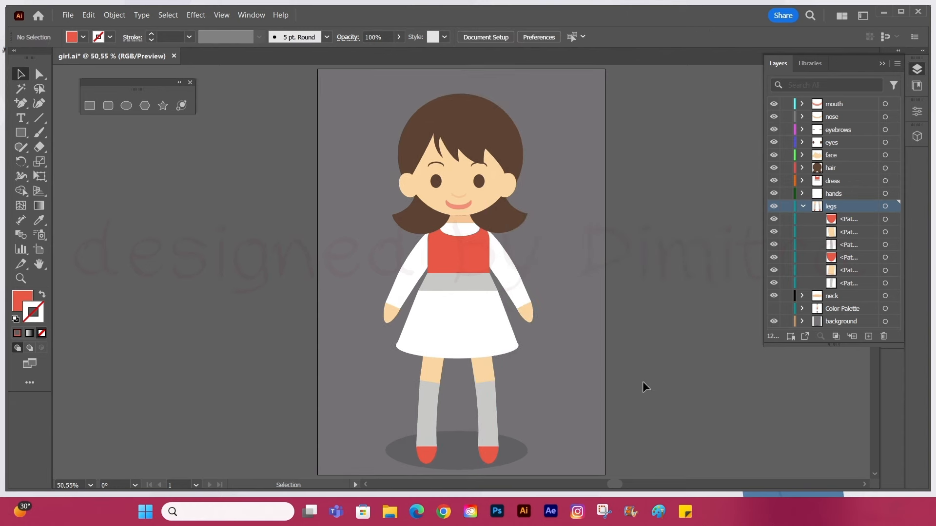
{"action": "left_click", "coordinate": [802, 206]}
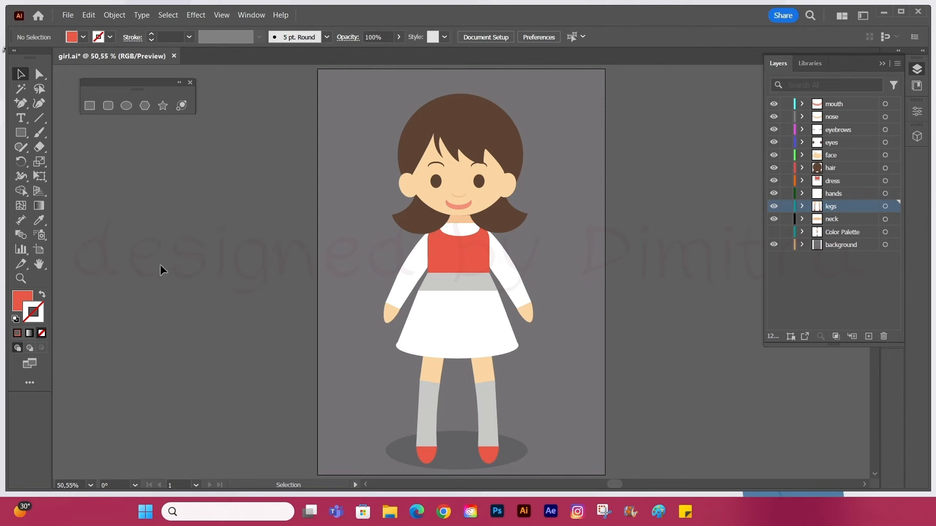
- Move the hair's two inner anchor points beside the neck slightly up, onto the face's lower edge
{"action": "key", "text": "ctrl+plus"}
{"action": "key", "text": "ctrl+plus"}
{"action": "key", "text": "ctrl+plus"}
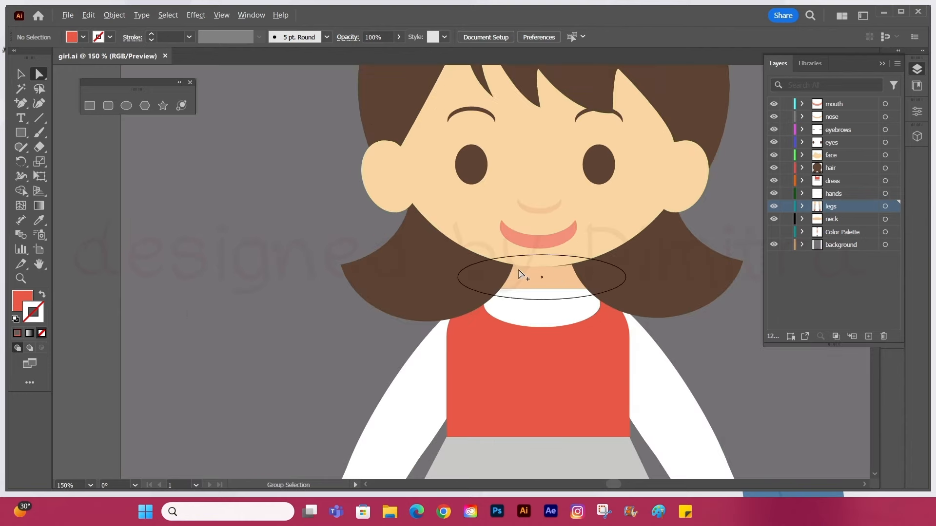
{"action": "scroll", "coordinate": [550, 270], "scroll_direction": "up", "scroll_amount": 3}
{"action": "left_click", "coordinate": [611, 258]}
{"action": "left_click_drag", "start_coordinate": [611, 253], "coordinate": [610, 249]}
{"action": "left_click_drag", "start_coordinate": [453, 254], "coordinate": [453, 251]}
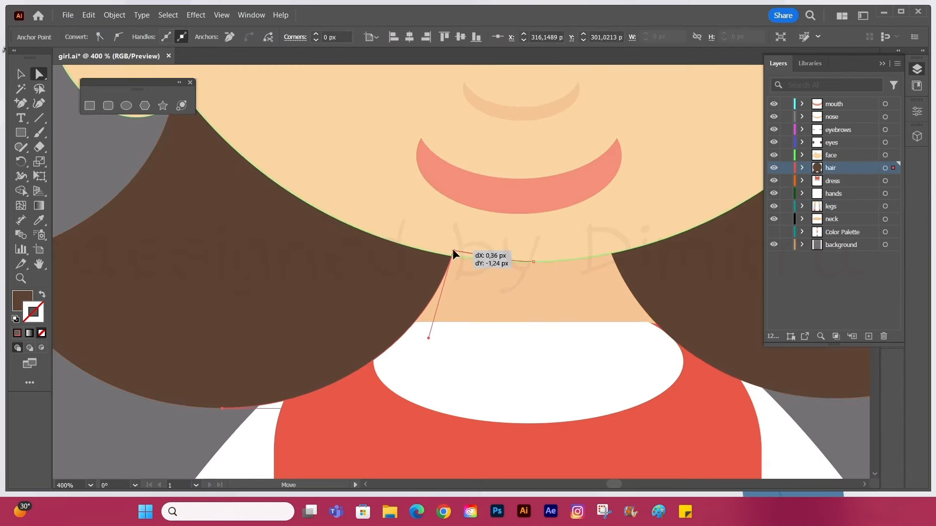
- Extend the white collar's upper corner to the hair's edge and level it with the neckline to cover the red sliver
{"action": "left_click", "coordinate": [235, 320]}
{"action": "scroll", "coordinate": [235, 320], "scroll_direction": "down", "scroll_amount": 3}
{"action": "left_click", "coordinate": [224, 363]}
{"action": "scroll", "coordinate": [389, 326], "scroll_direction": "up", "scroll_amount": 6}
{"action": "left_click", "coordinate": [393, 297]}
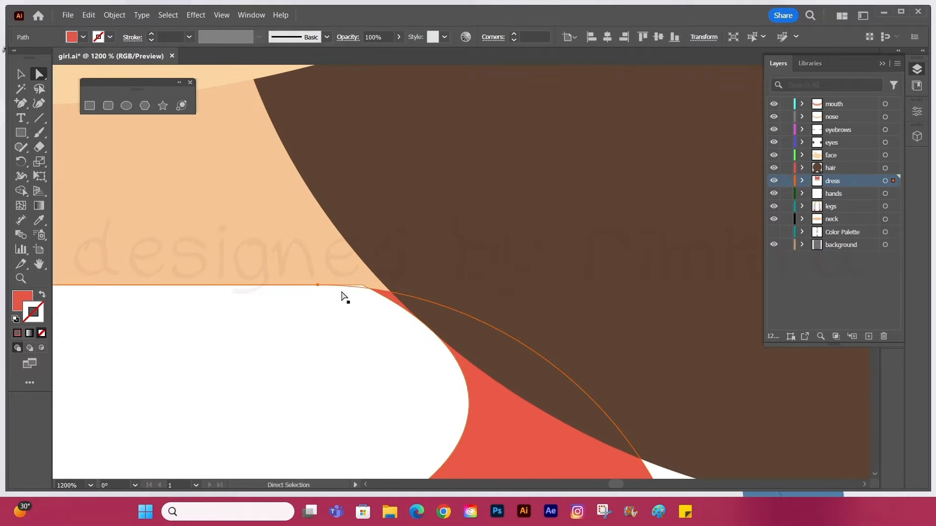
{"action": "left_click_drag", "start_coordinate": [364, 288], "coordinate": [391, 288]}
{"action": "scroll", "coordinate": [501, 271], "scroll_direction": "down", "scroll_amount": 1}
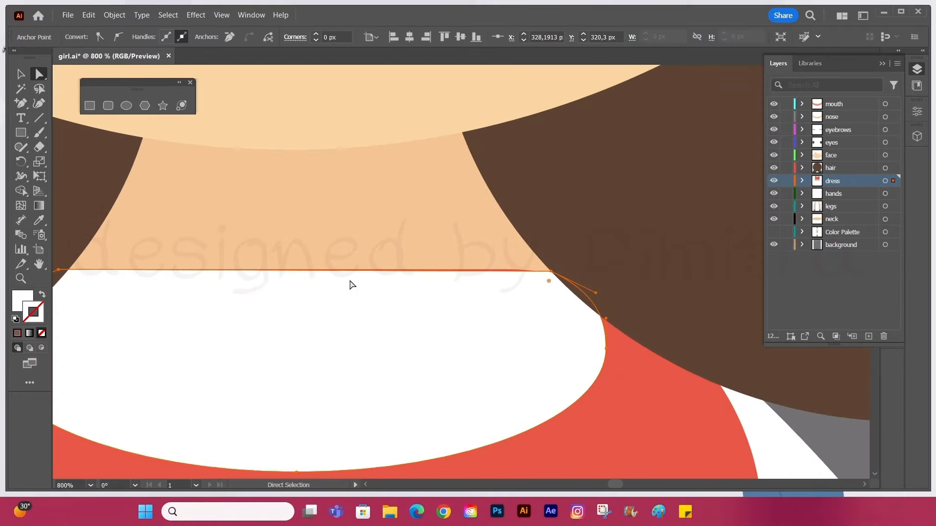
{"action": "left_click", "coordinate": [372, 265]}
{"action": "left_click", "coordinate": [553, 272]}
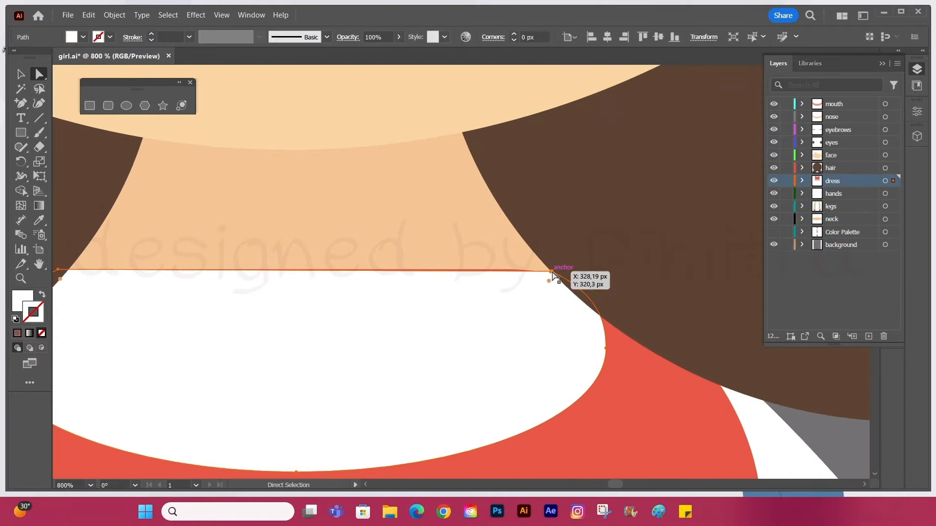
{"action": "left_click_drag", "start_coordinate": [552, 271], "coordinate": [554, 270]}
{"action": "left_click", "coordinate": [564, 259]}
- Deselect the artwork and save the girl.ai document
{"action": "scroll", "coordinate": [564, 257], "scroll_direction": "down", "scroll_amount": 2}
{"action": "scroll", "coordinate": [597, 277], "scroll_direction": "up", "scroll_amount": 3}
{"action": "scroll", "coordinate": [296, 438], "scroll_direction": "down", "scroll_amount": 2}
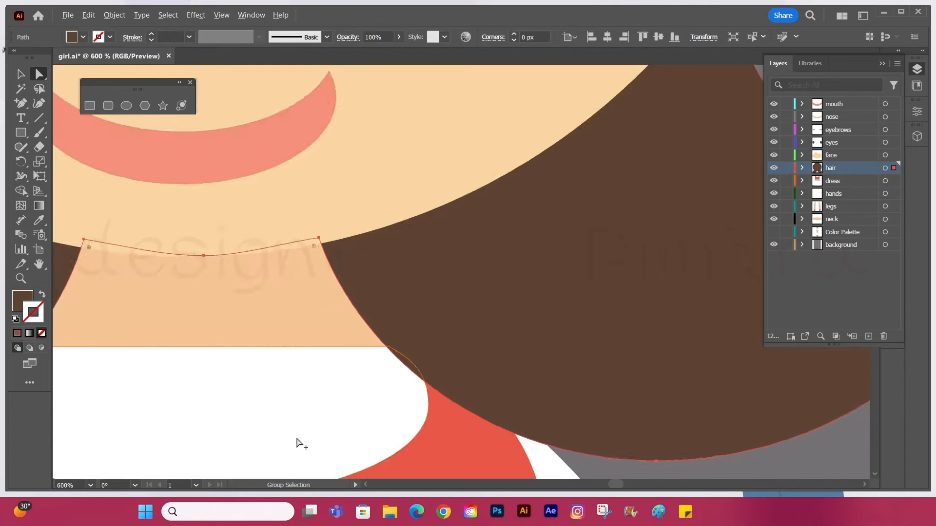
{"action": "scroll", "coordinate": [299, 439], "scroll_direction": "down", "scroll_amount": 5}
{"action": "scroll", "coordinate": [595, 383], "scroll_direction": "down", "scroll_amount": 1}
{"action": "left_click", "coordinate": [596, 384]}
{"action": "left_click", "coordinate": [721, 376]}
{"action": "key", "text": "ctrl+0"}
{"action": "key", "text": "ctrl+s"}
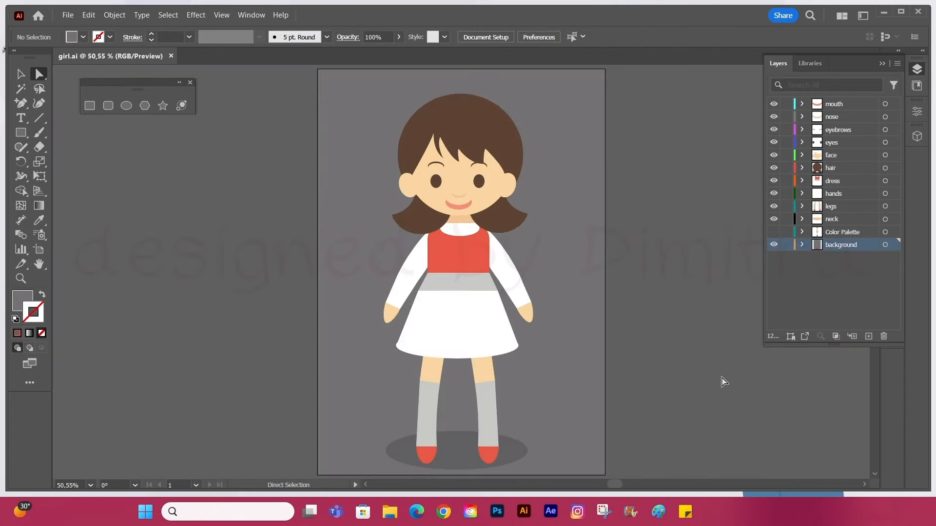
{"action": "scroll", "coordinate": [455, 271], "scroll_direction": "up", "scroll_amount": 5}
{"action": "scroll", "coordinate": [382, 420], "scroll_direction": "down", "scroll_amount": 2}
{"action": "scroll", "coordinate": [573, 203], "scroll_direction": "up", "scroll_amount": 3}
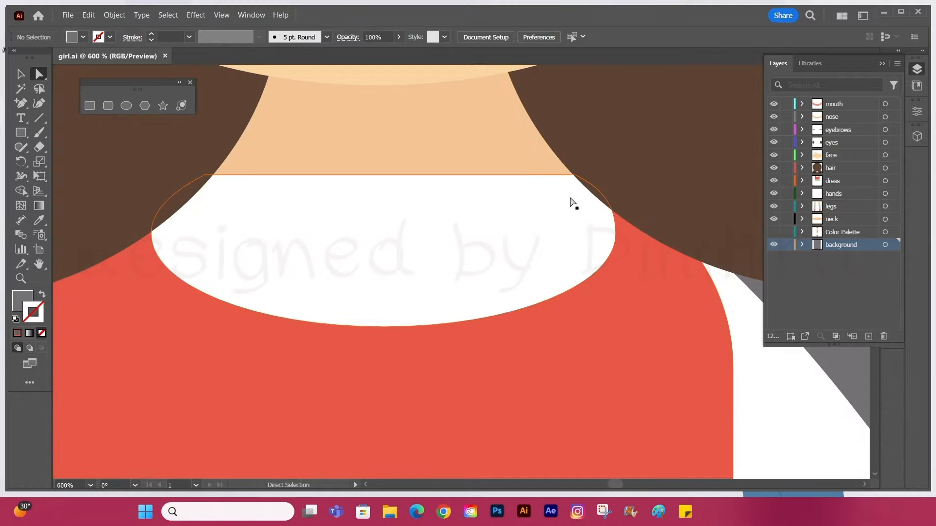
{"action": "scroll", "coordinate": [278, 213], "scroll_direction": "down", "scroll_amount": 5}
{"action": "key", "text": "ctrl+0"}
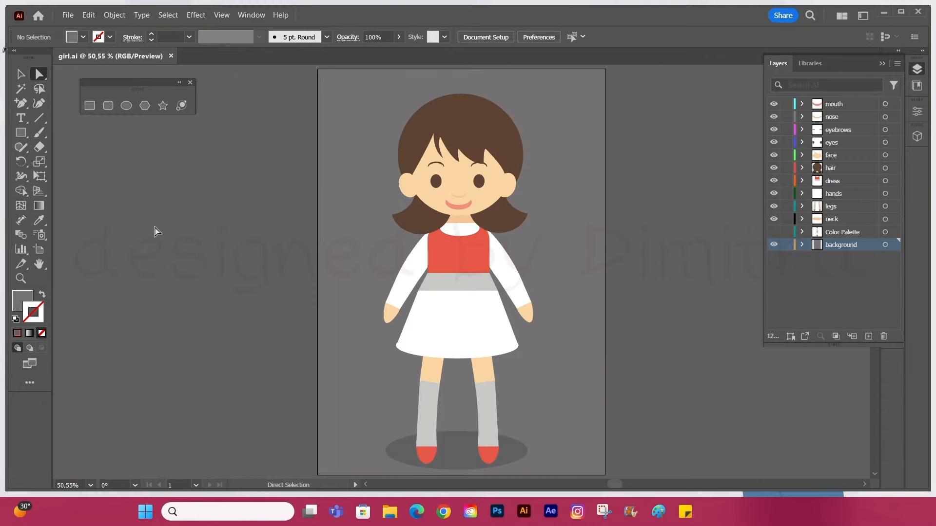
- Export the illustration as a JPEG named girl into the Βίντεο folder
{"action": "left_click", "coordinate": [68, 15]}
{"action": "left_click", "coordinate": [294, 274]}
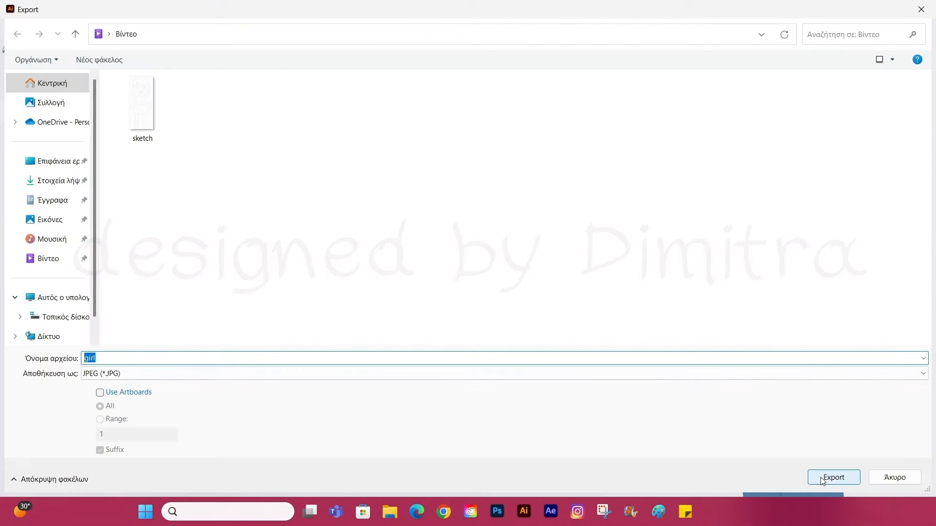
{"action": "left_click", "coordinate": [834, 478]}
{"action": "left_click", "coordinate": [521, 415]}
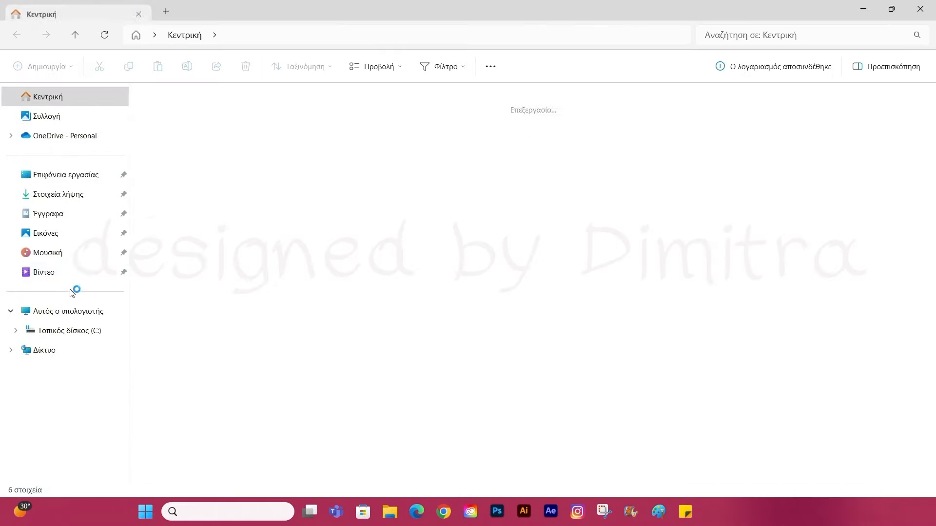
- Switch to File Explorer, open the exported girl image from the Βίντεο folder, and compare it side by side with sketch.jpg in the photo viewer
{"action": "left_click", "coordinate": [44, 272]}
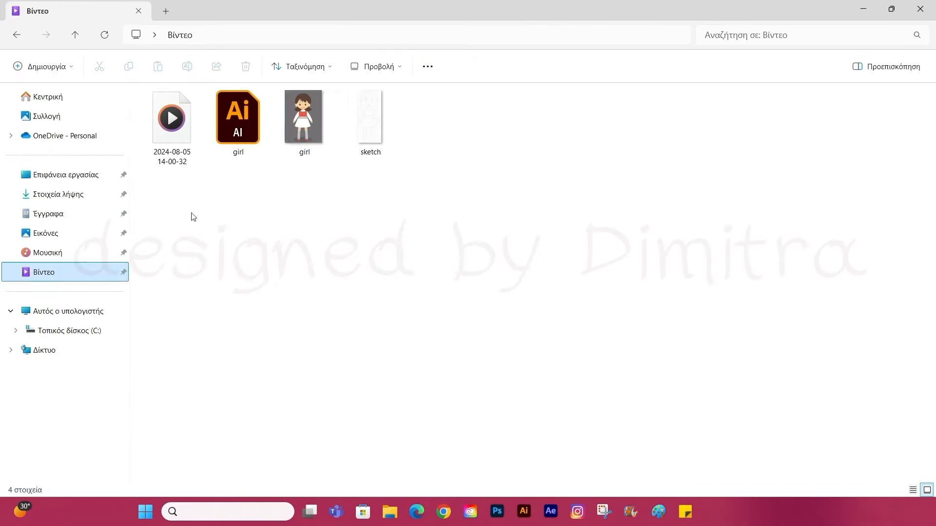
{"action": "double_click", "coordinate": [303, 117]}
{"action": "key", "text": "Right"}
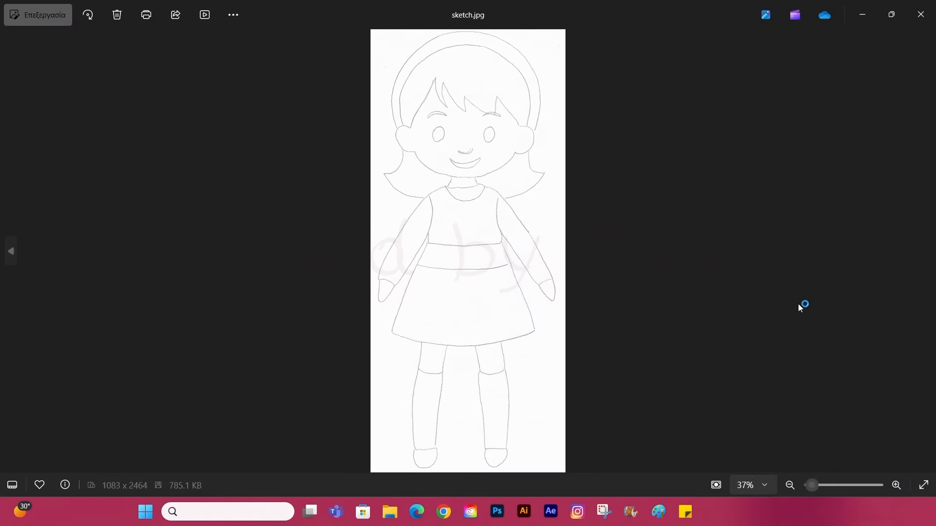
{"action": "key", "text": "Left"}
{"action": "left_click", "coordinate": [12, 485]}
{"action": "left_click", "coordinate": [518, 426]}
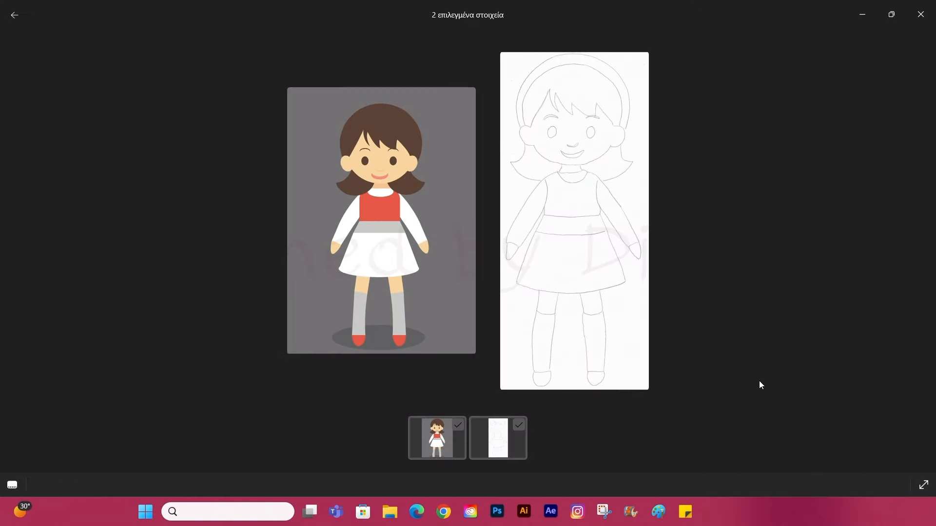